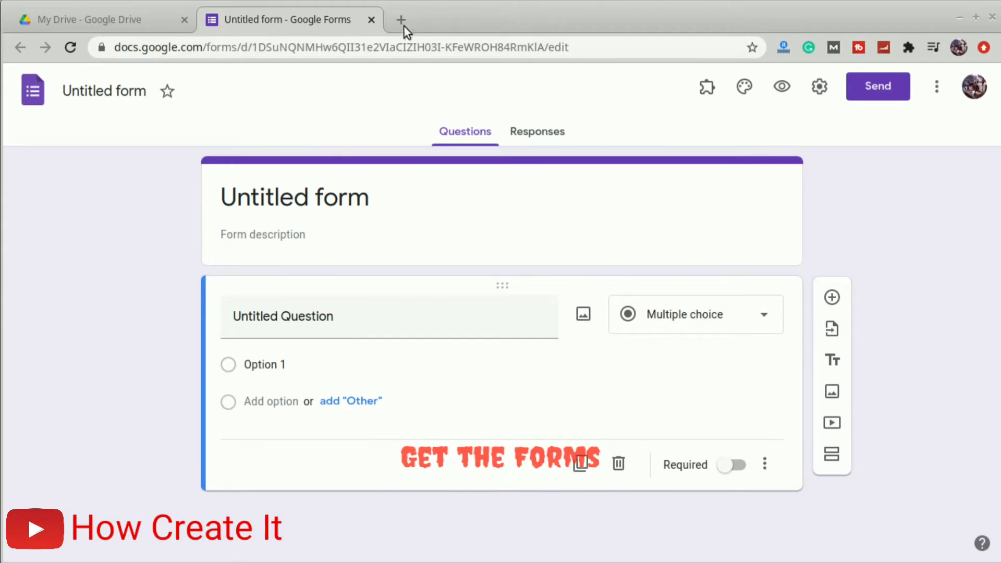
Open forms.google.com in a new browser tab and create a blank form from the Forms home page
left_click(403, 19)
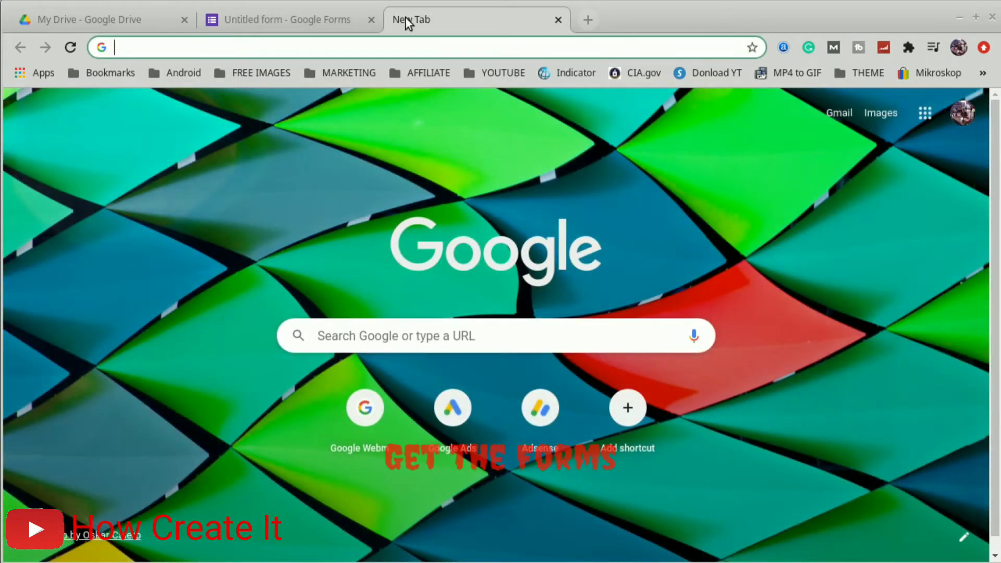
type("forms")
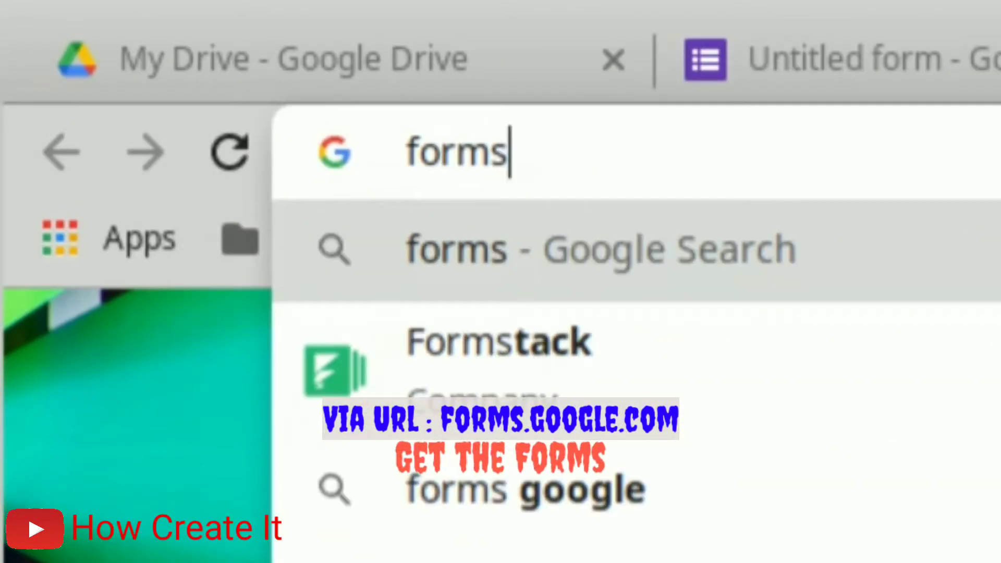
type(".goo")
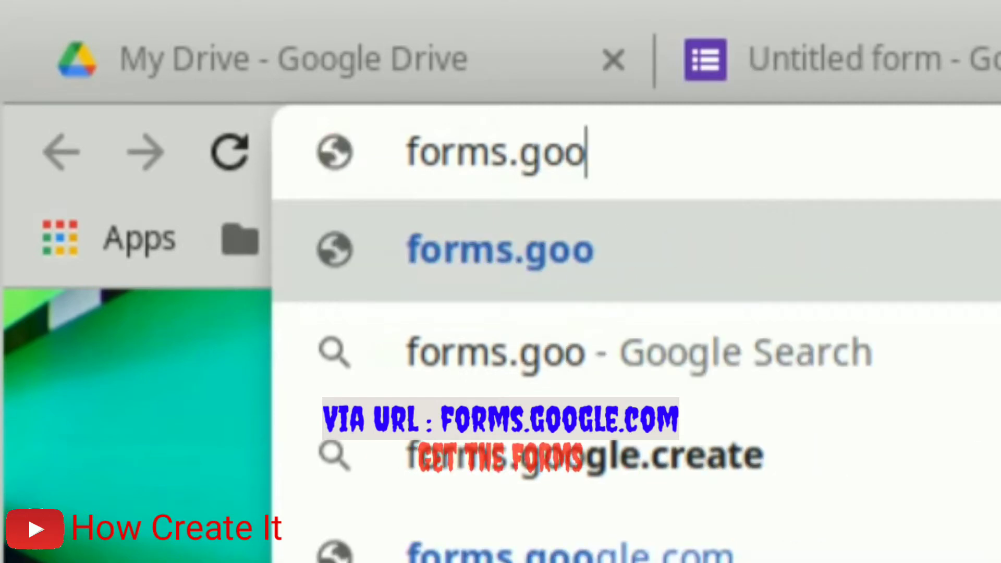
type("gle.com")
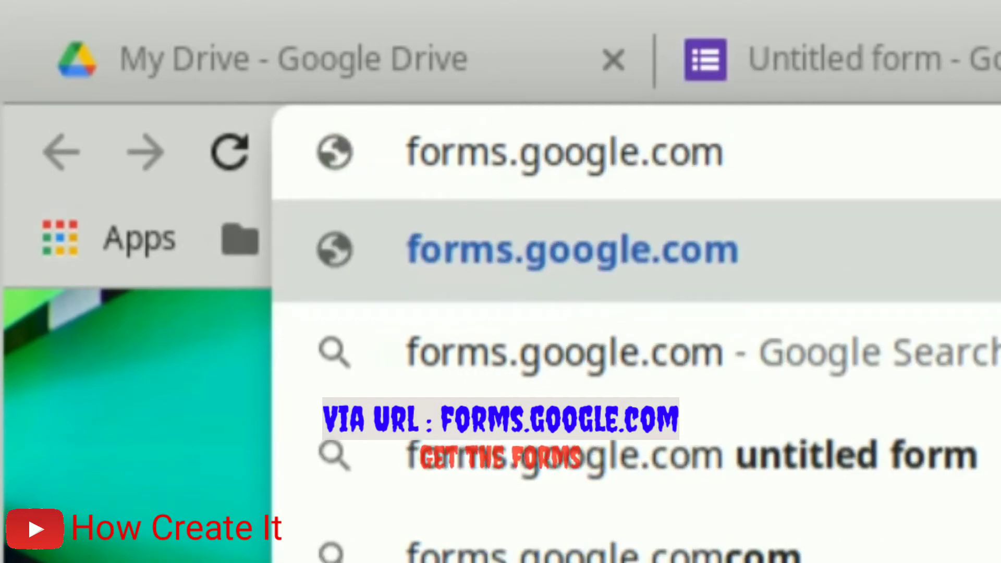
key("Return")
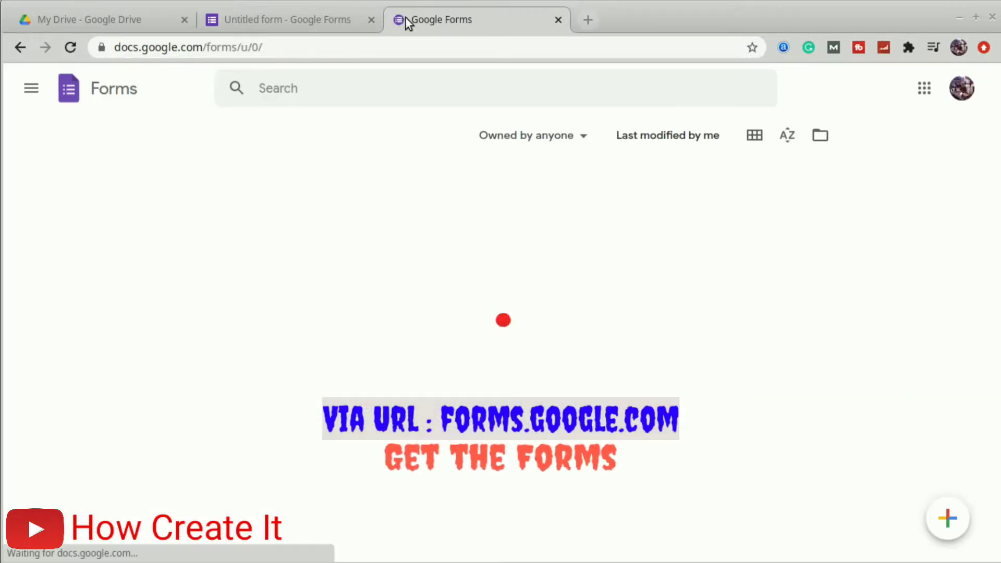
left_click(957, 525)
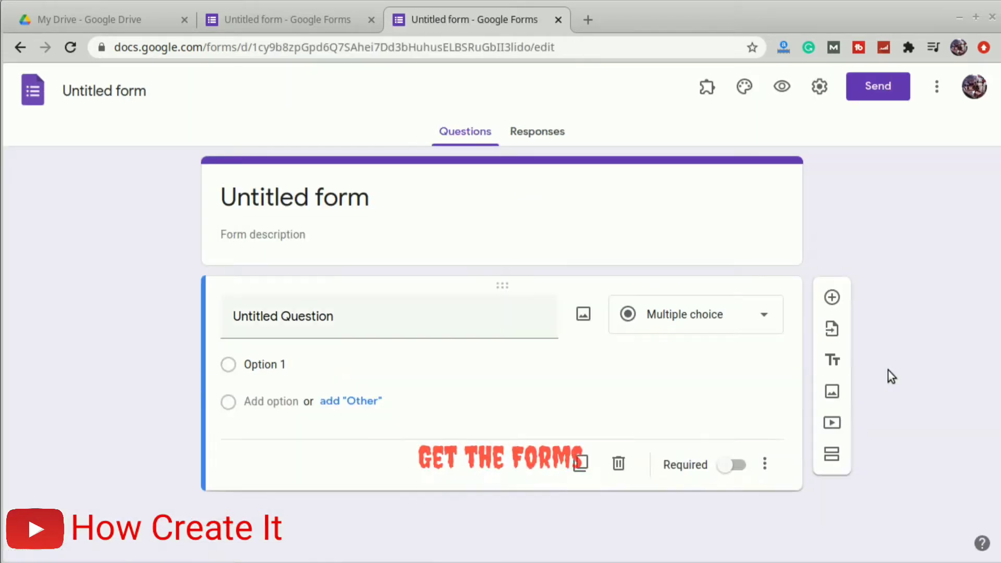
Create another blank form by opening form.new in a new browser tab
left_click(587, 18)
type("fo")
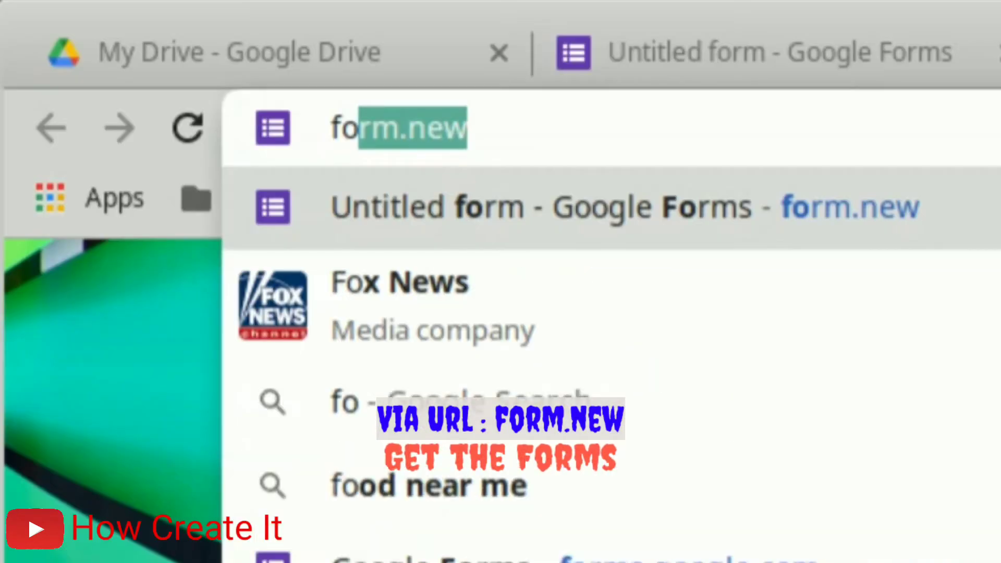
type("rm.new")
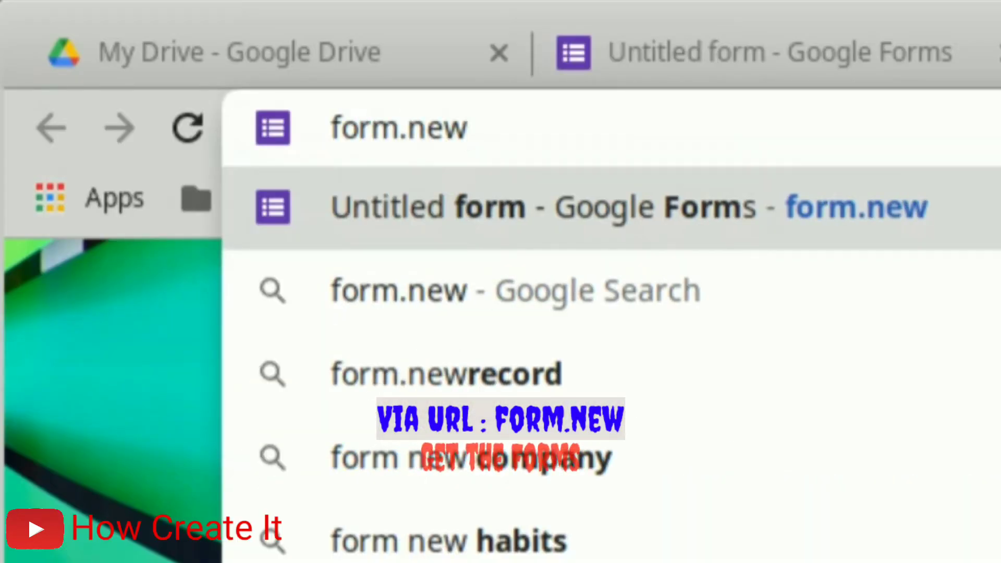
key("Return")
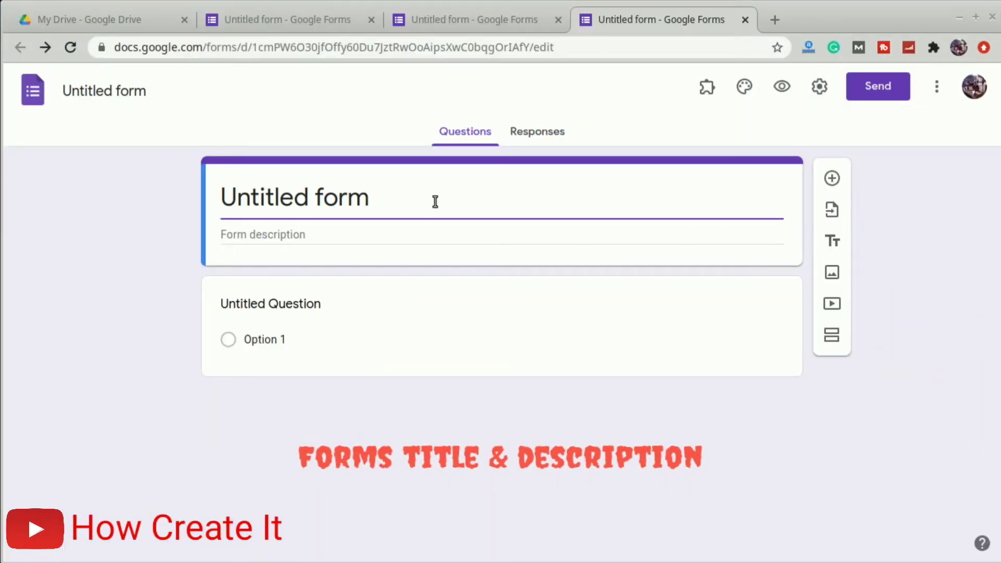
Set the form's title to "How to Make Google Forms"
triple_click(435, 202)
type("H")
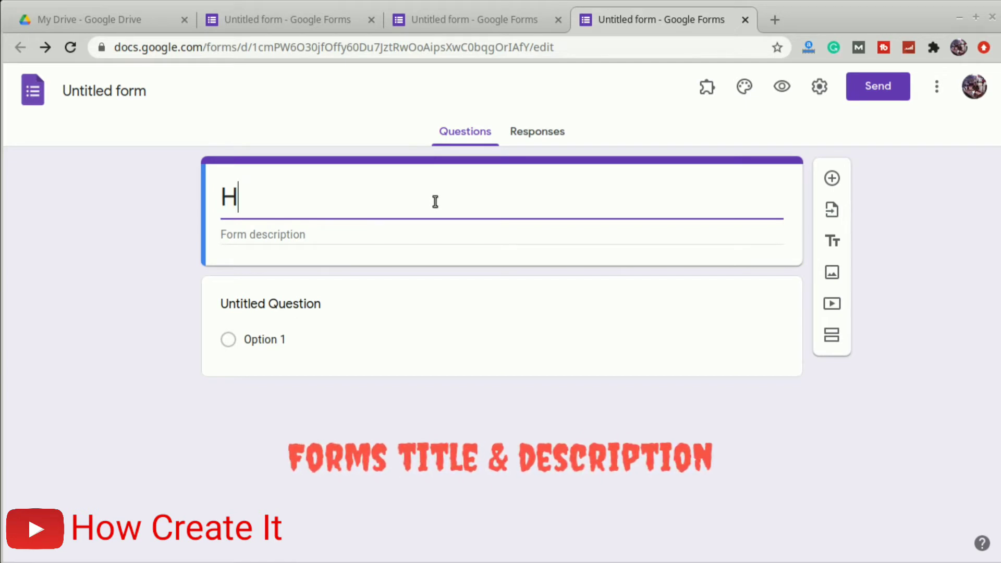
type("ow to ")
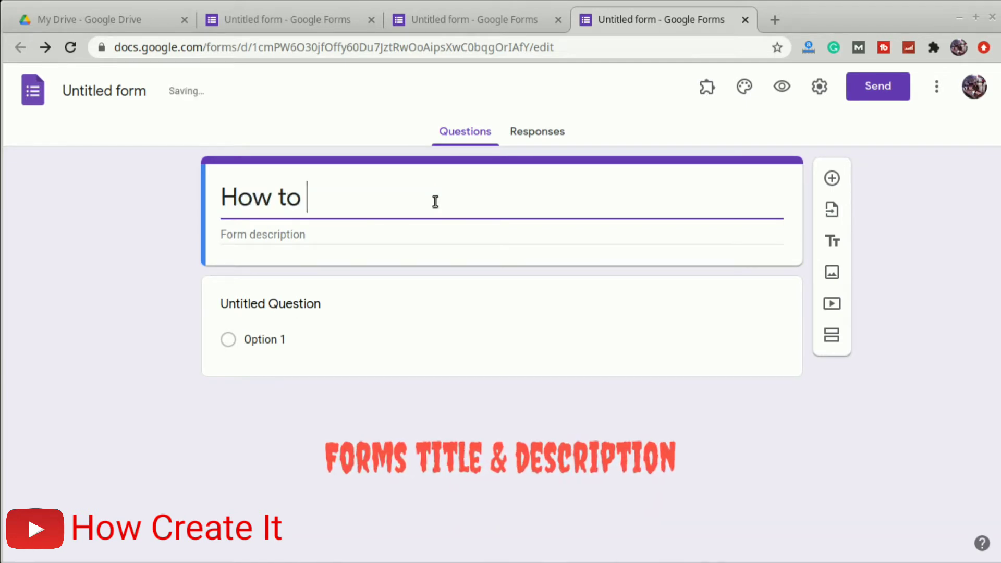
type("Make G")
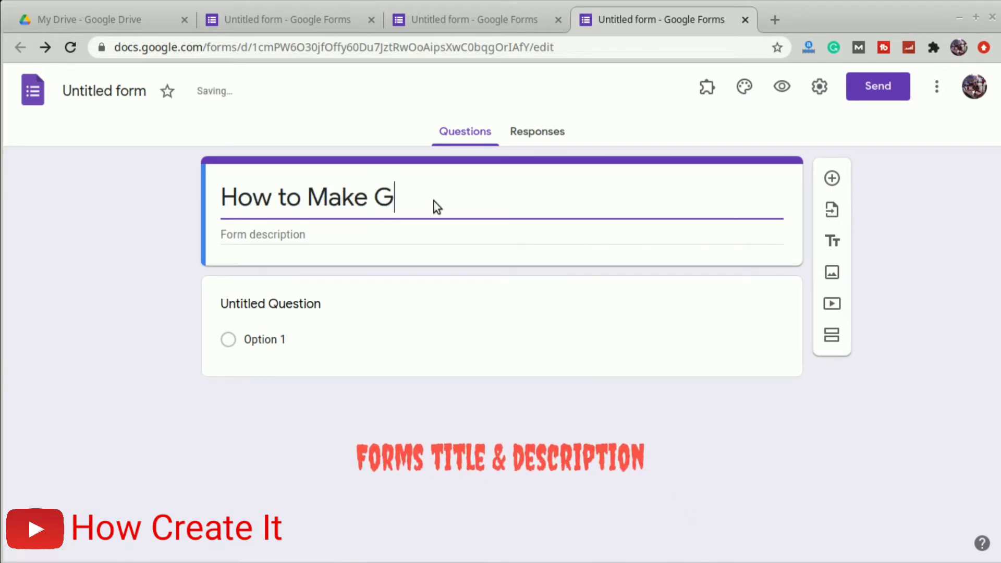
type("oogle Forms")
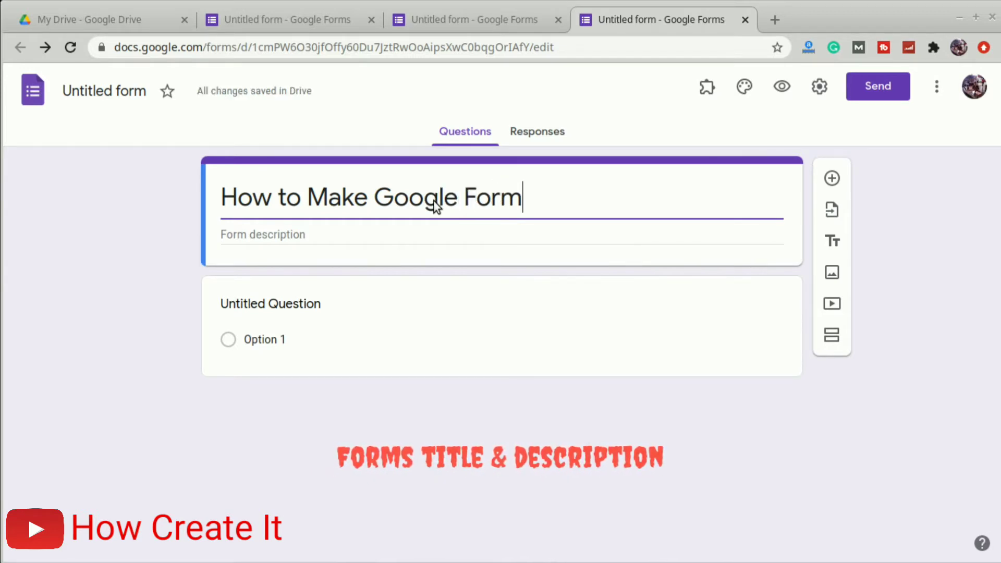
Enter the form description "Let's make a Google Form" and name the form file "How to Make Google Forms"
left_click(411, 232)
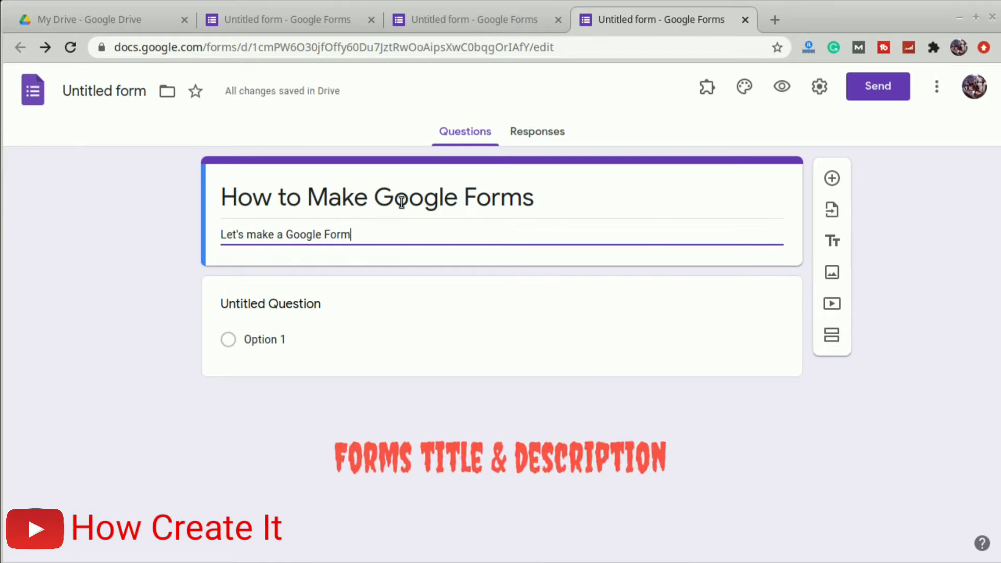
left_click(114, 89)
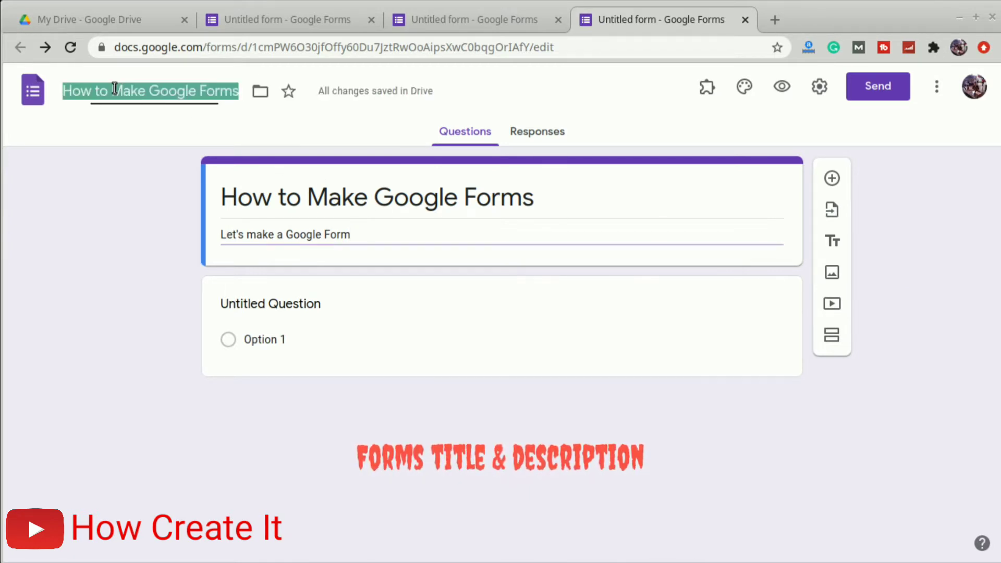
left_click(107, 116)
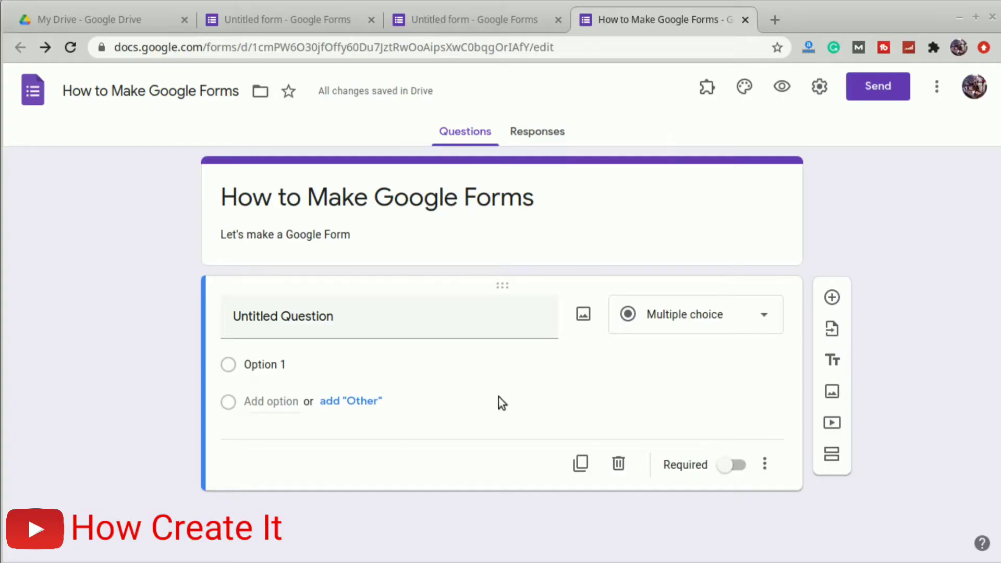
Make the first question a required multiple-choice question "Have you subscribed?" with the suggested options Yes, No and Maybe
left_click(358, 316)
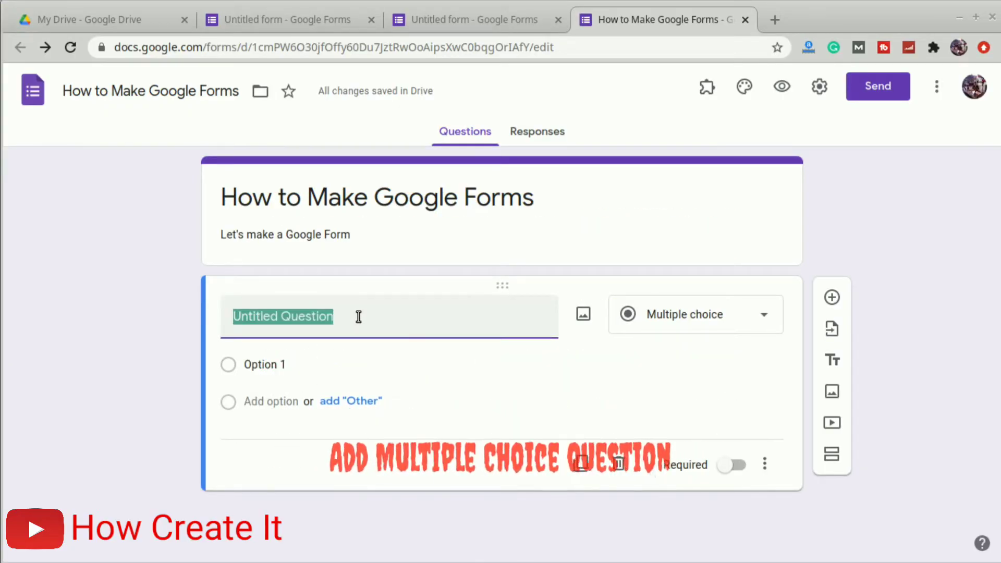
type("Have yo")
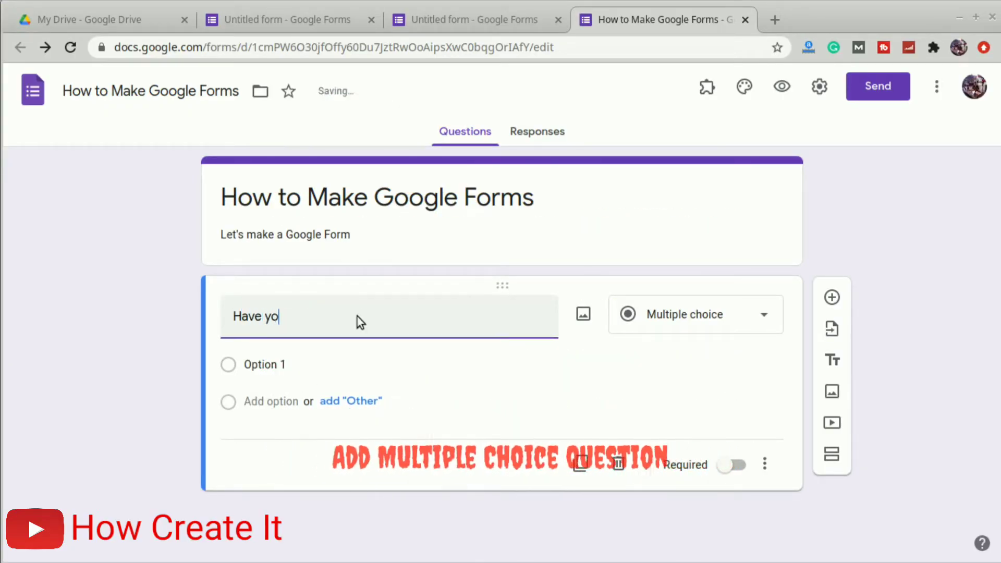
type("u sub")
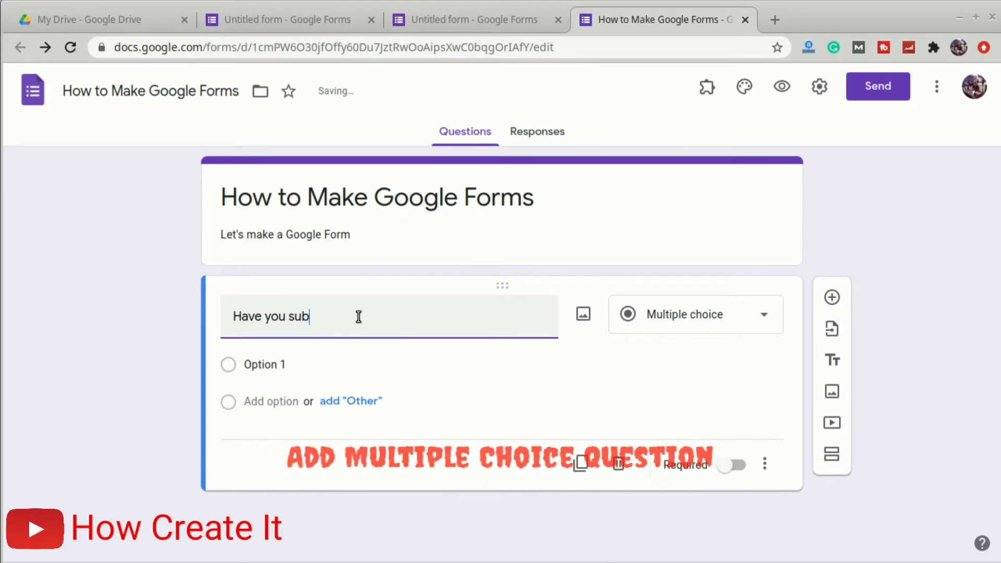
type("scribed?")
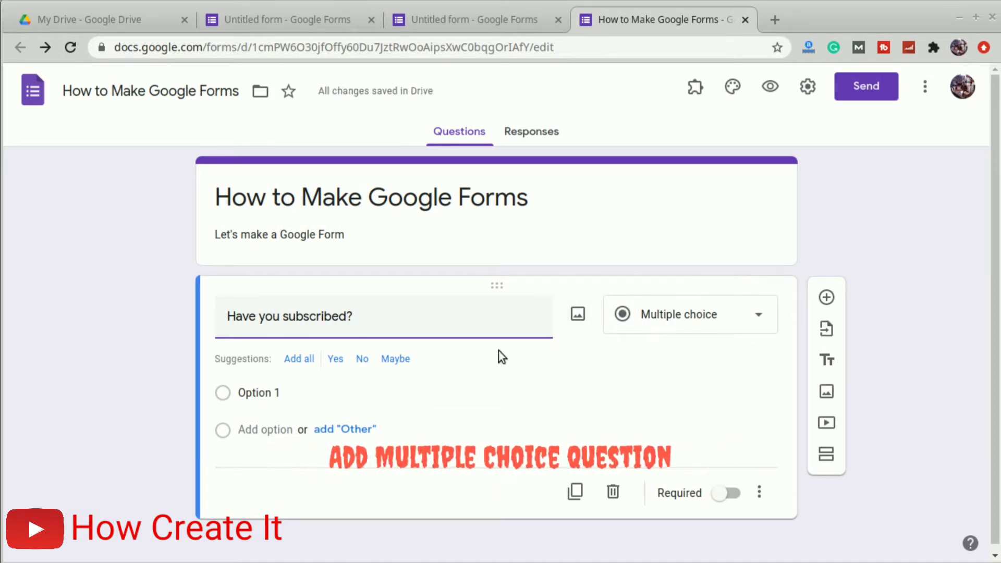
left_click(303, 361)
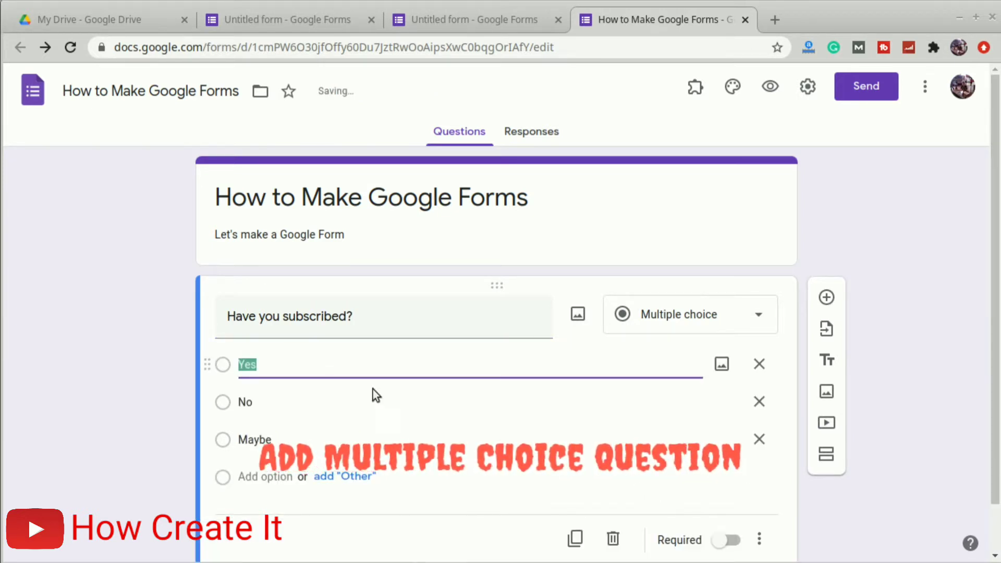
left_click(732, 542)
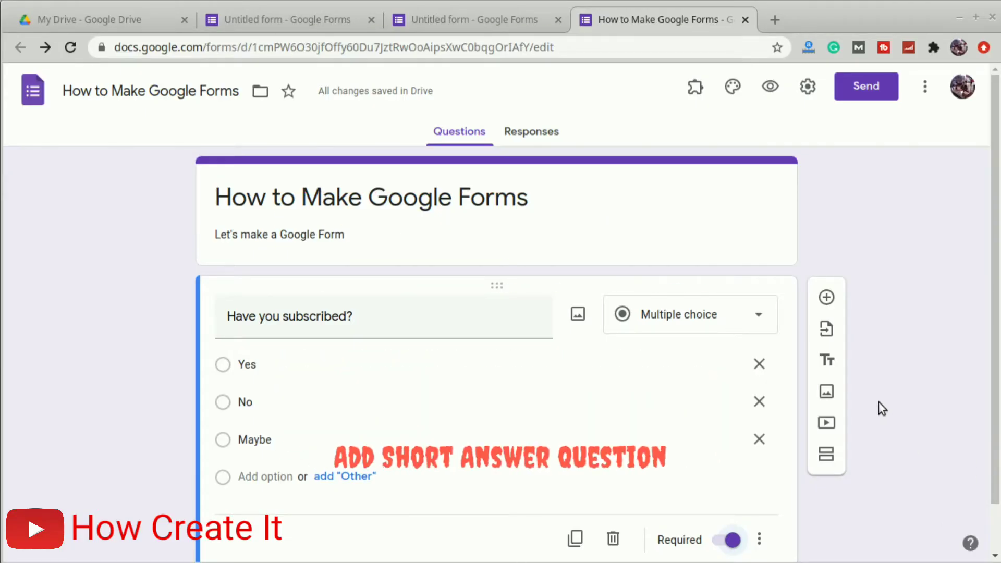
Add a required short-answer question "What is your name?" below the subscription question
scroll(878, 403, "down", 1)
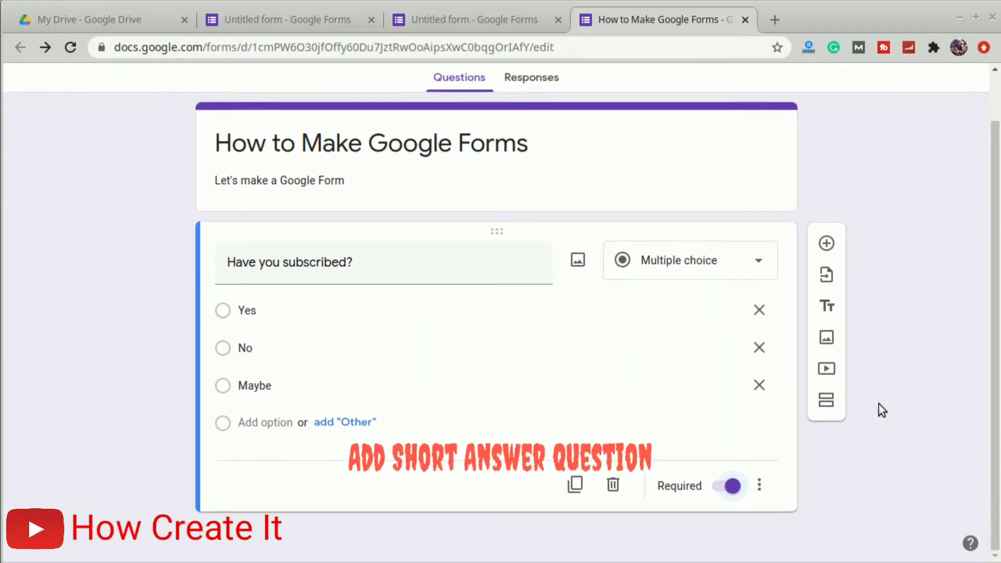
left_click(827, 243)
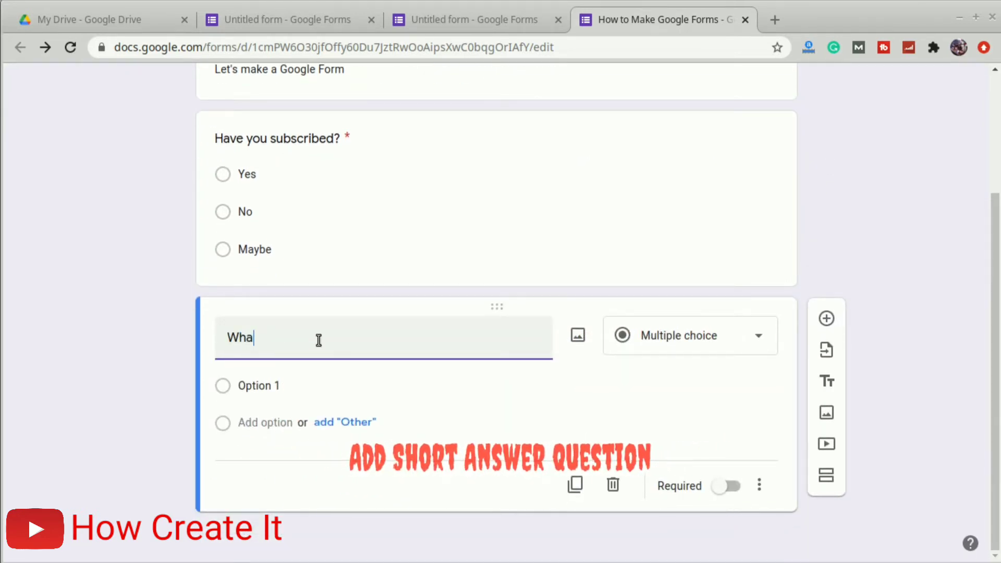
type("What is yo")
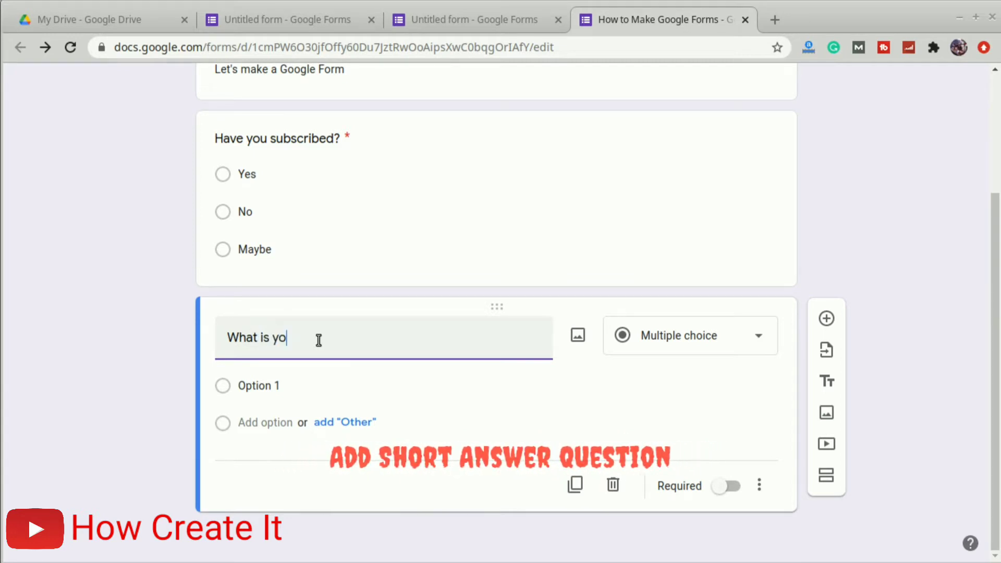
type("ur name?")
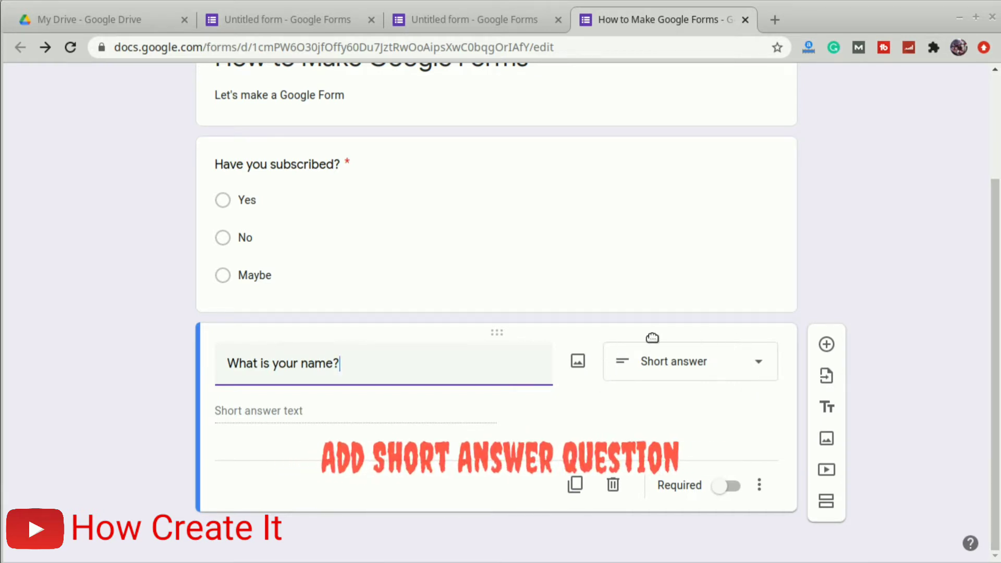
left_click(730, 487)
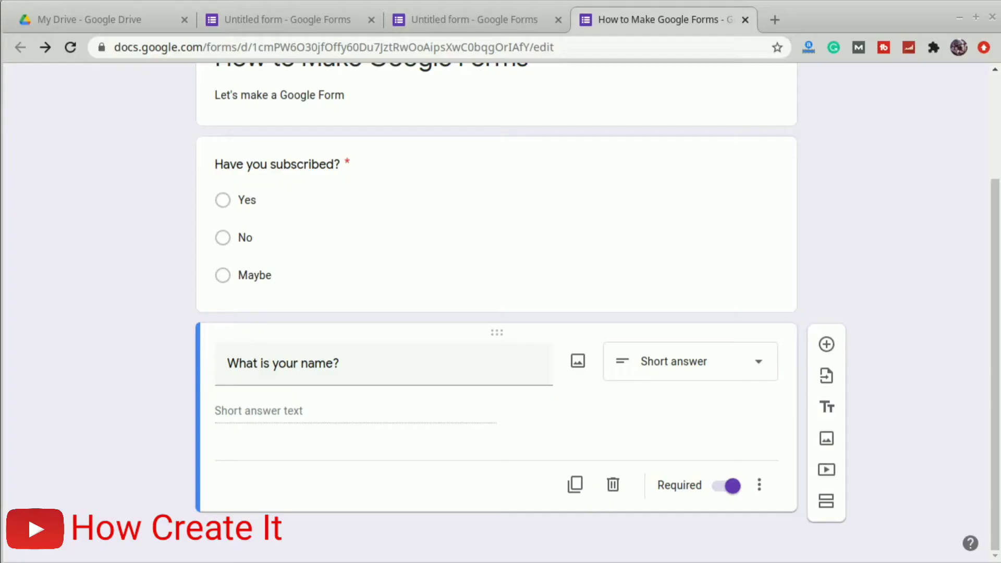
Add a required paragraph question "Please describe yourself" below the name question
left_click(827, 344)
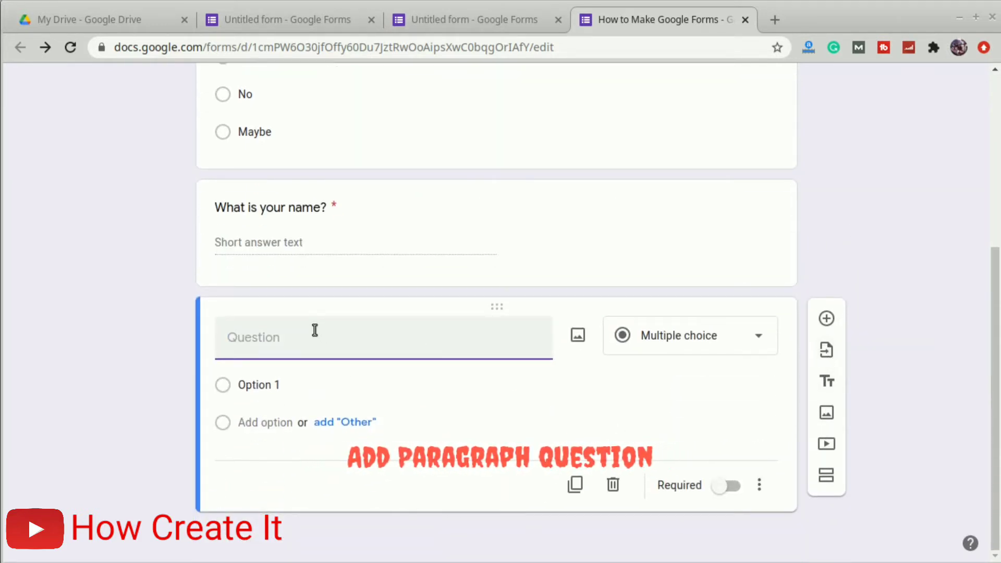
type("please describe yourself")
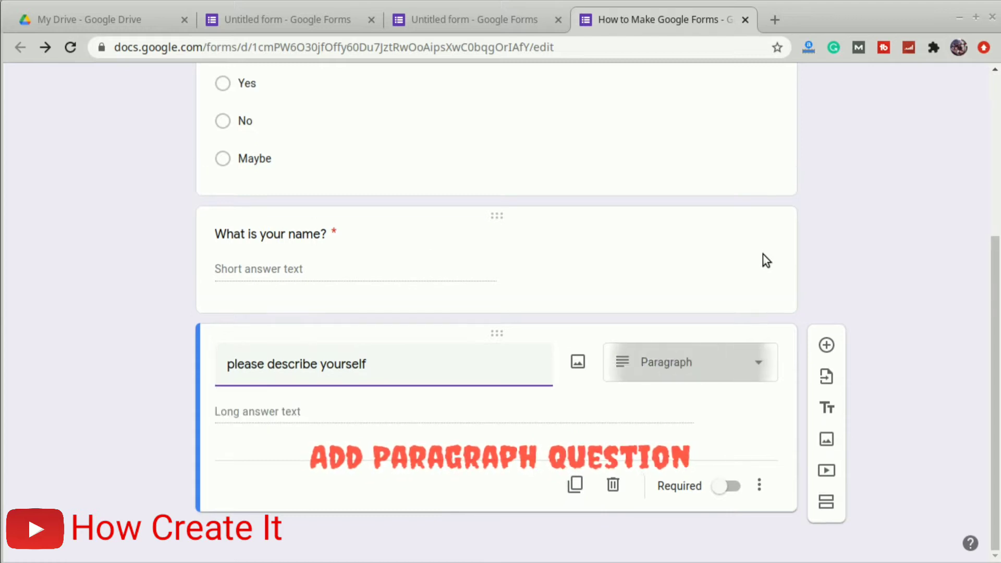
key("Delete")
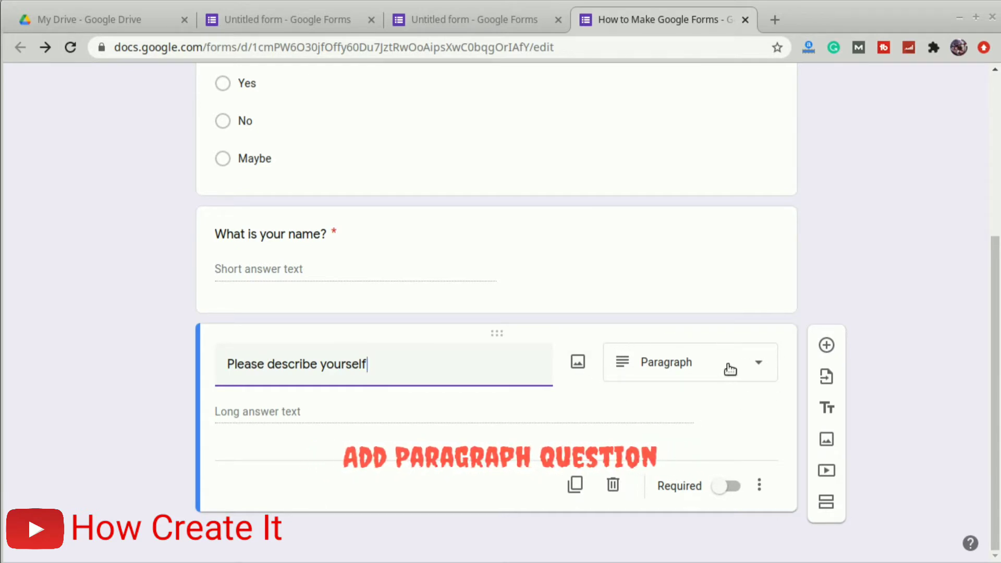
left_click(735, 488)
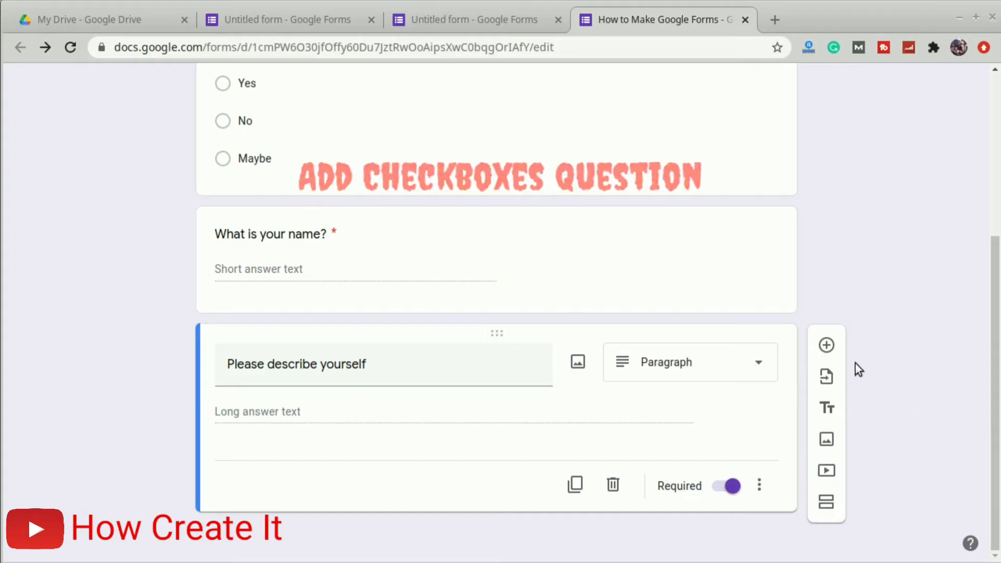
Add a question "What is your favorite color?" below the paragraph question and set its type to Checkboxes
left_click(827, 345)
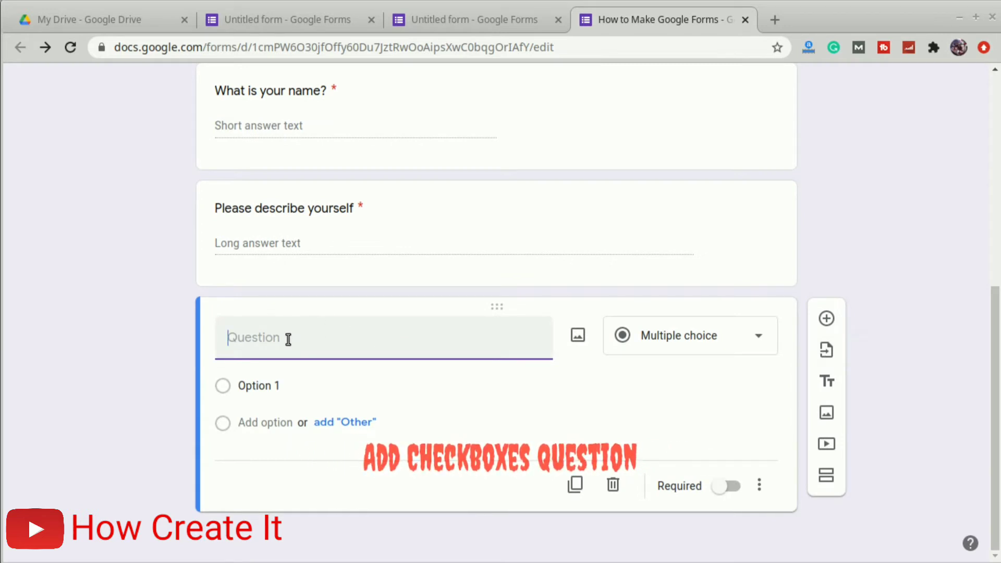
type("What is your favorite color?")
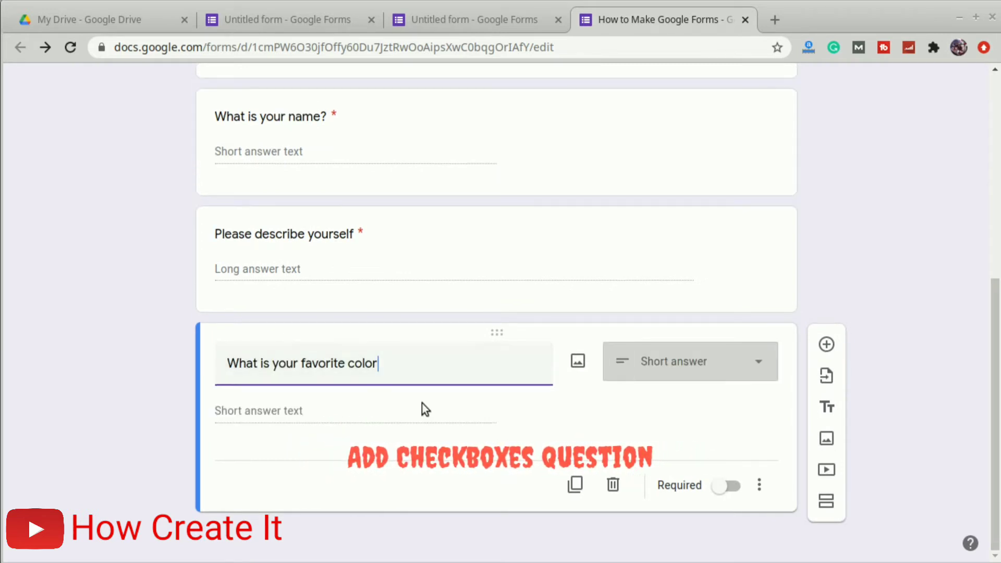
left_click(718, 372)
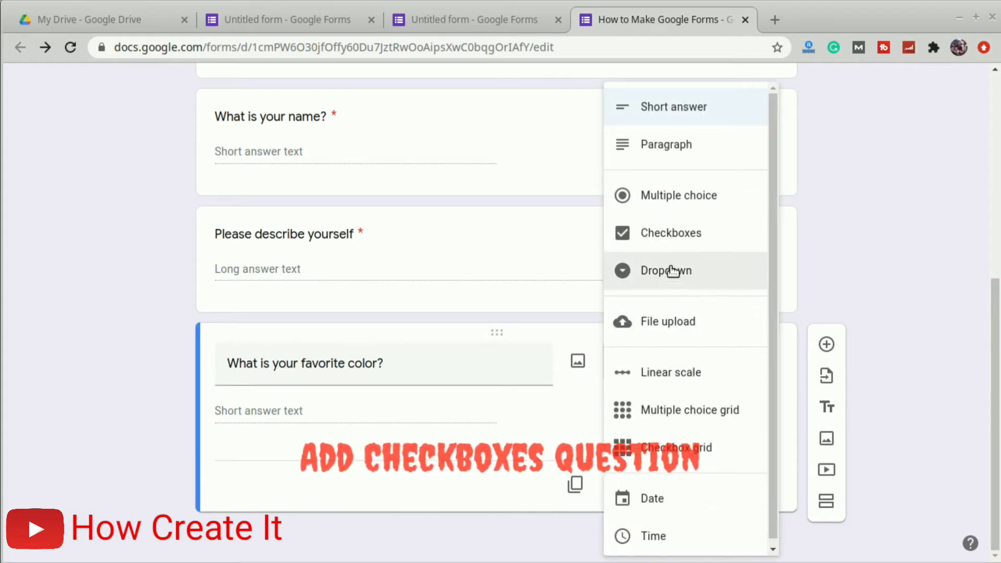
left_click(665, 233)
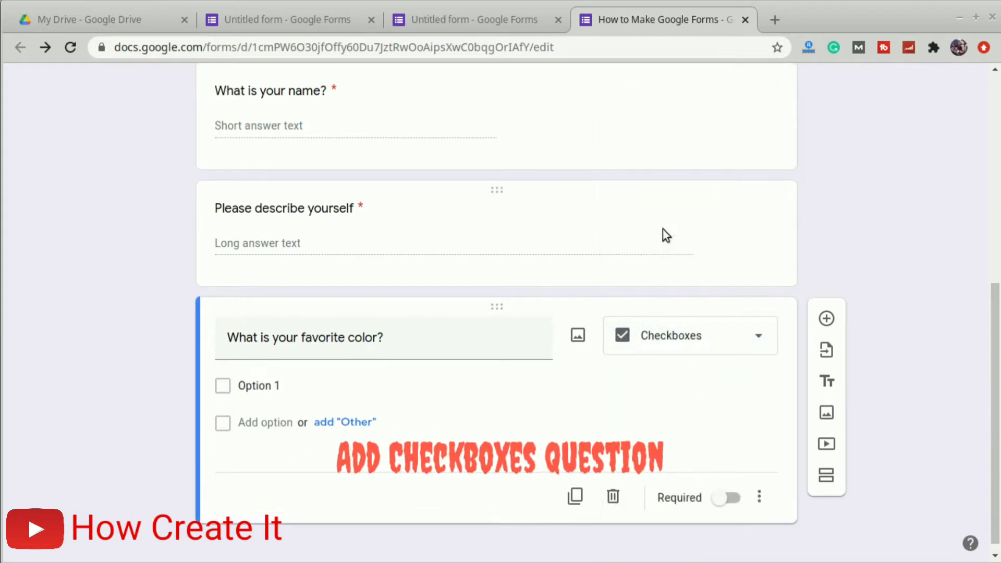
Give the favorite color question the options Red, Green and Blue, and make it required
left_click(262, 382)
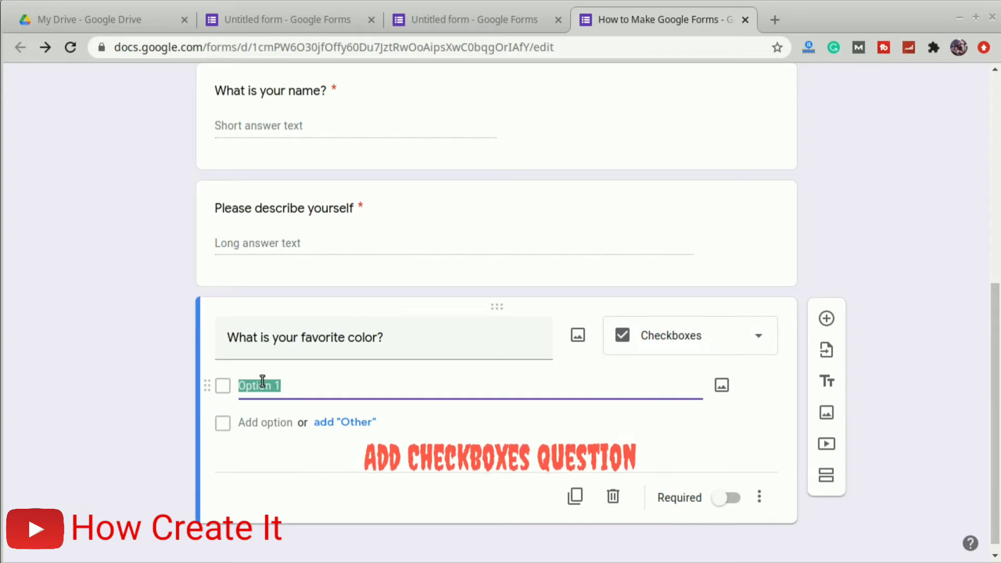
type("Red")
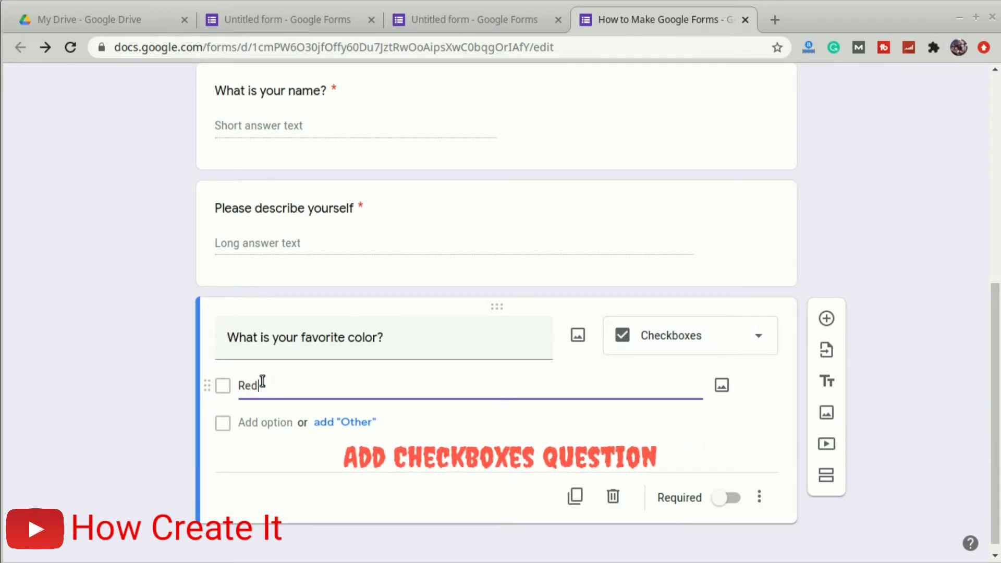
left_click(281, 423)
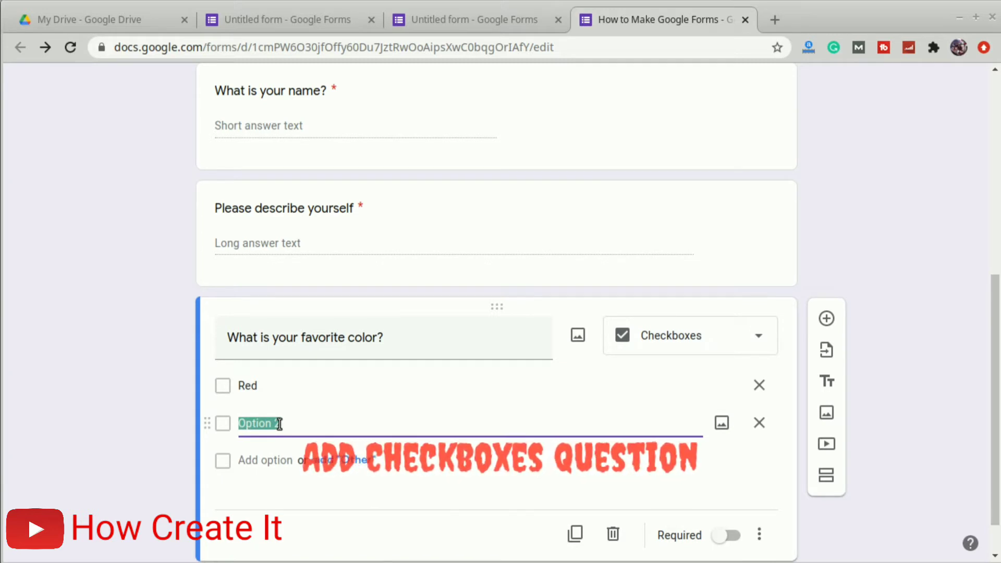
type("Green")
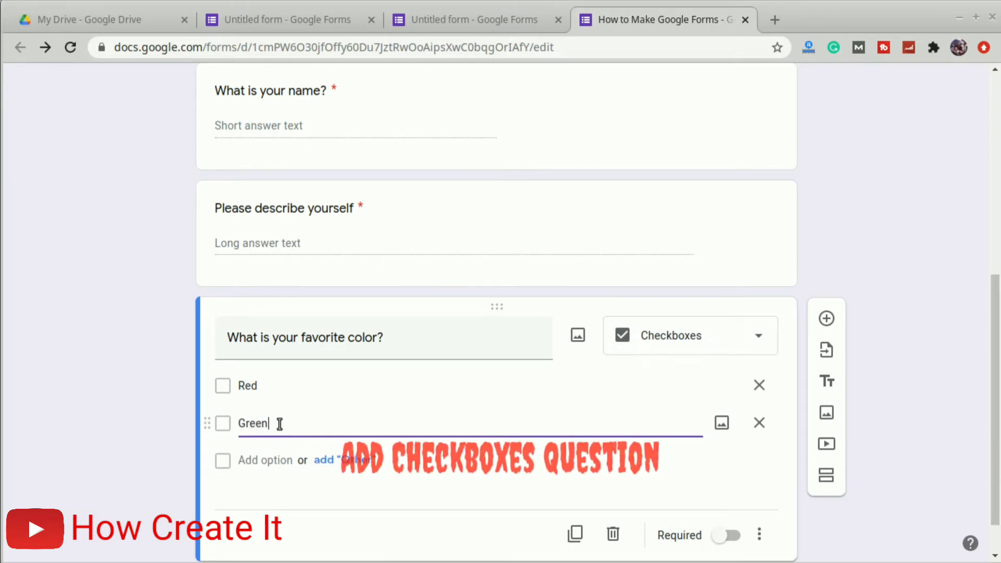
left_click(279, 460)
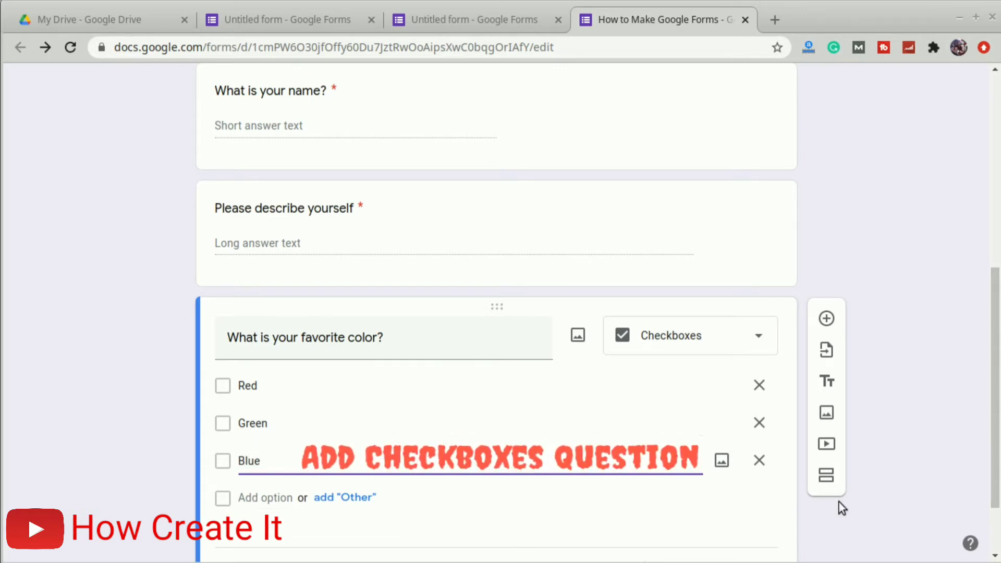
scroll(894, 495, "down", 2)
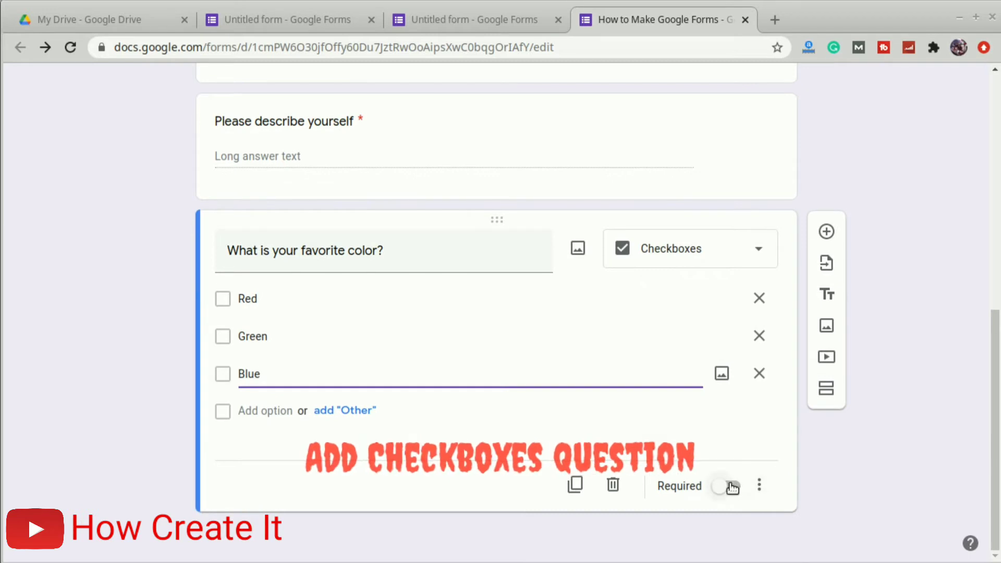
left_click(737, 486)
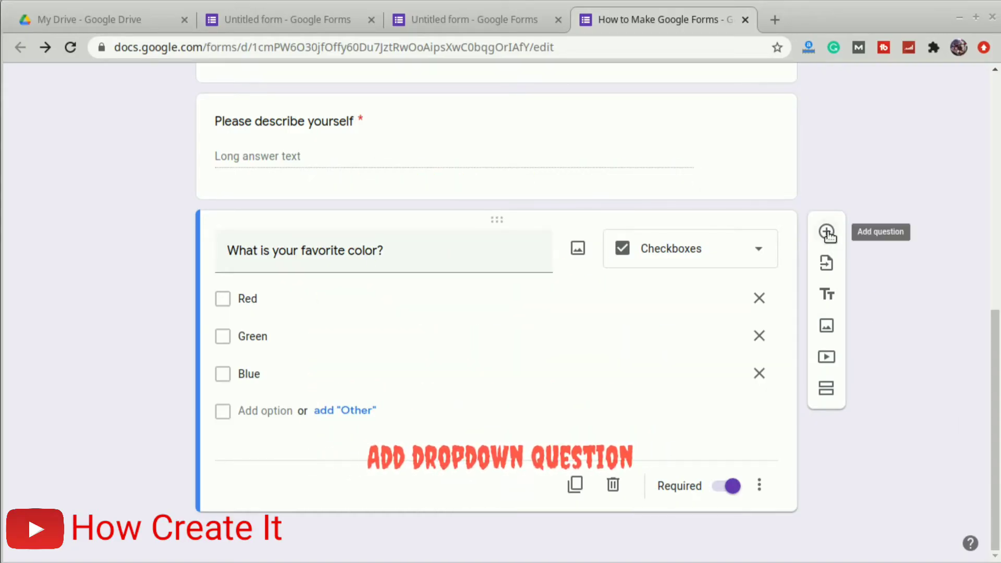
Add a question "How many children do you have?" below the favorite color question and set its type to Dropdown
left_click(828, 232)
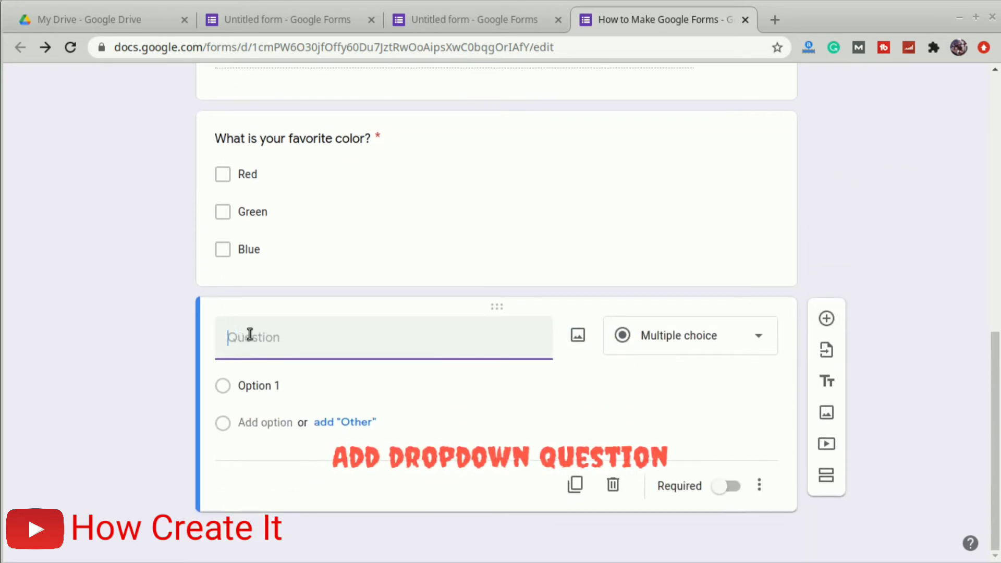
type("How many children do you have?")
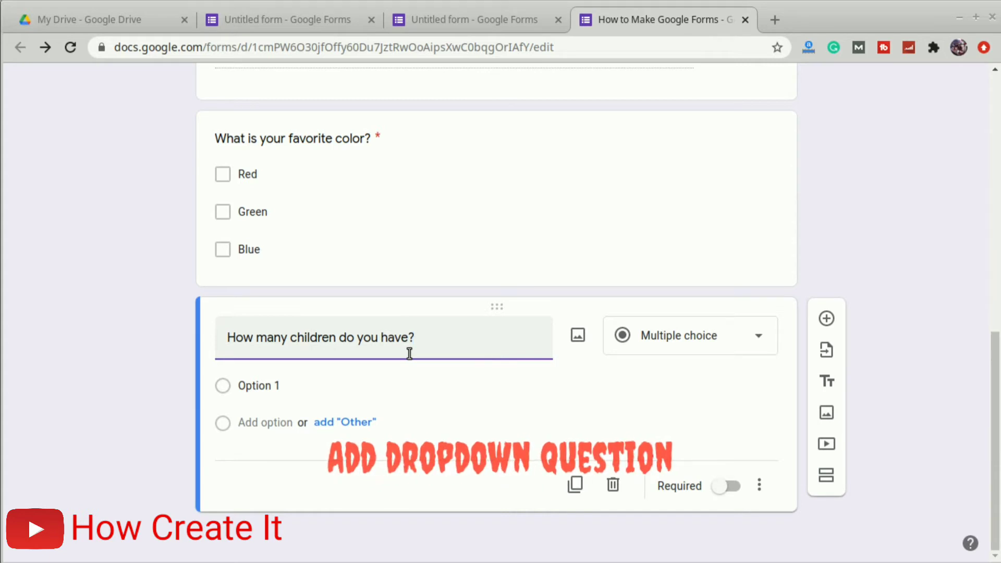
left_click(687, 343)
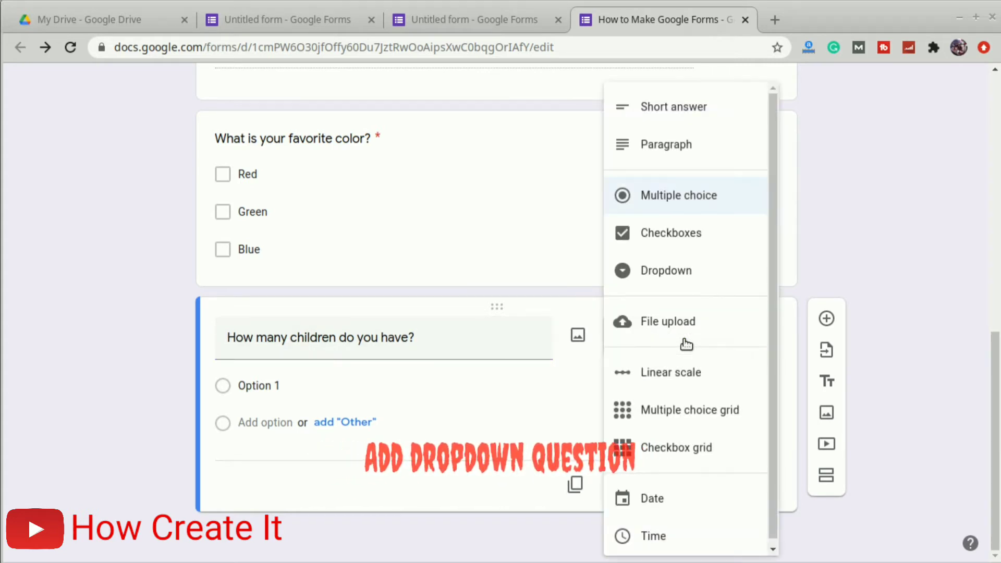
left_click(669, 272)
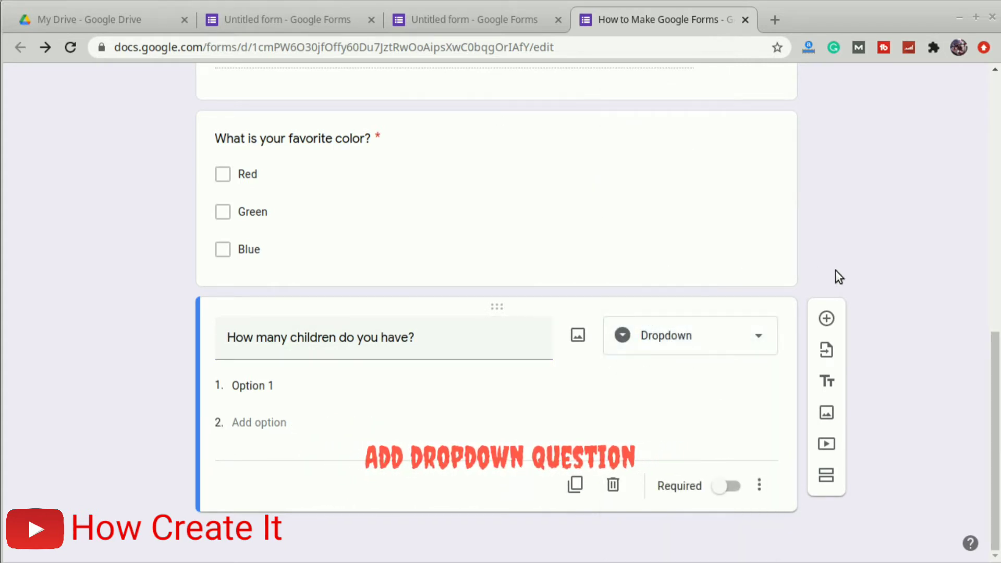
Give the children question the options 1 to 5 using all suggested values, and make it required
left_click(265, 387)
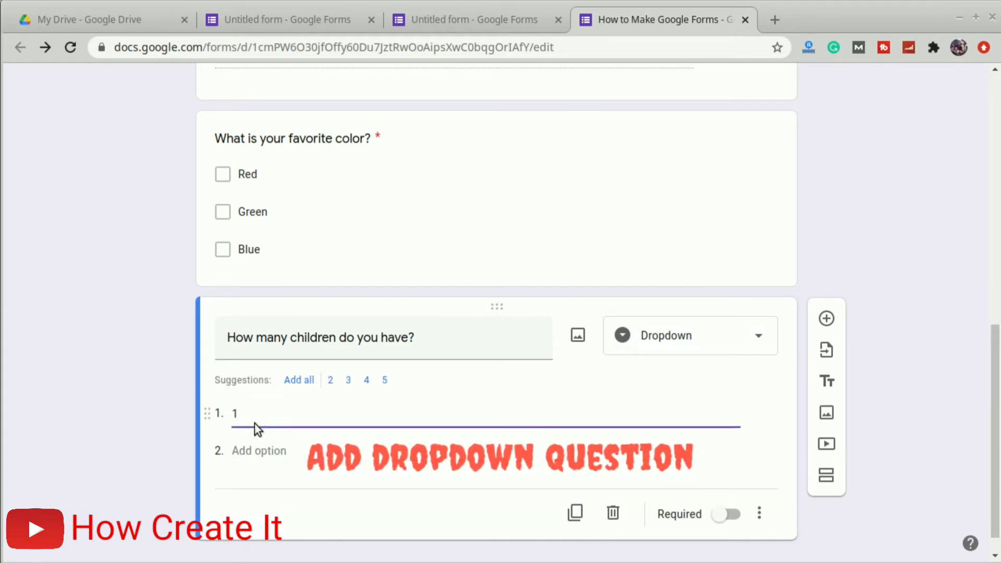
double_click(255, 424)
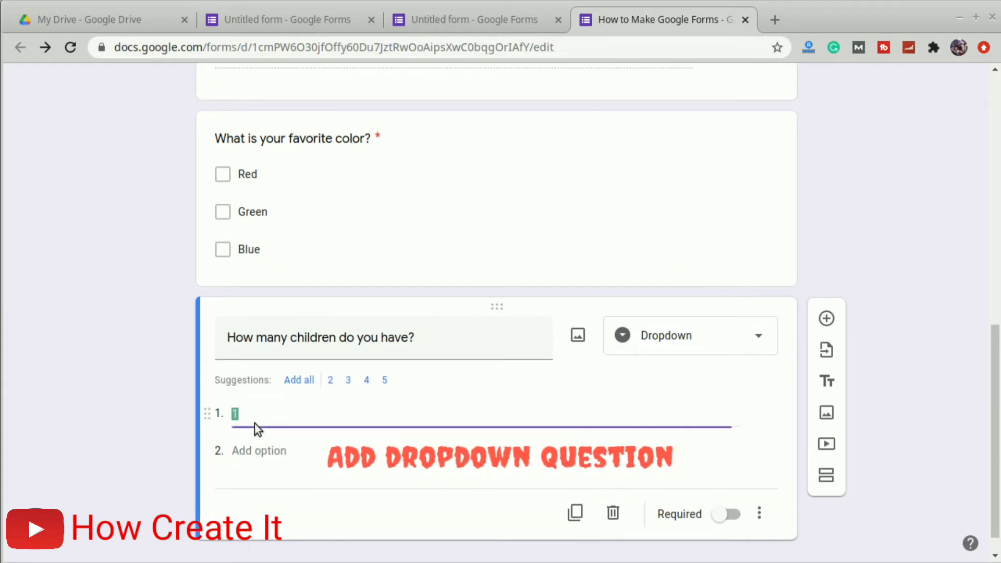
left_click(308, 384)
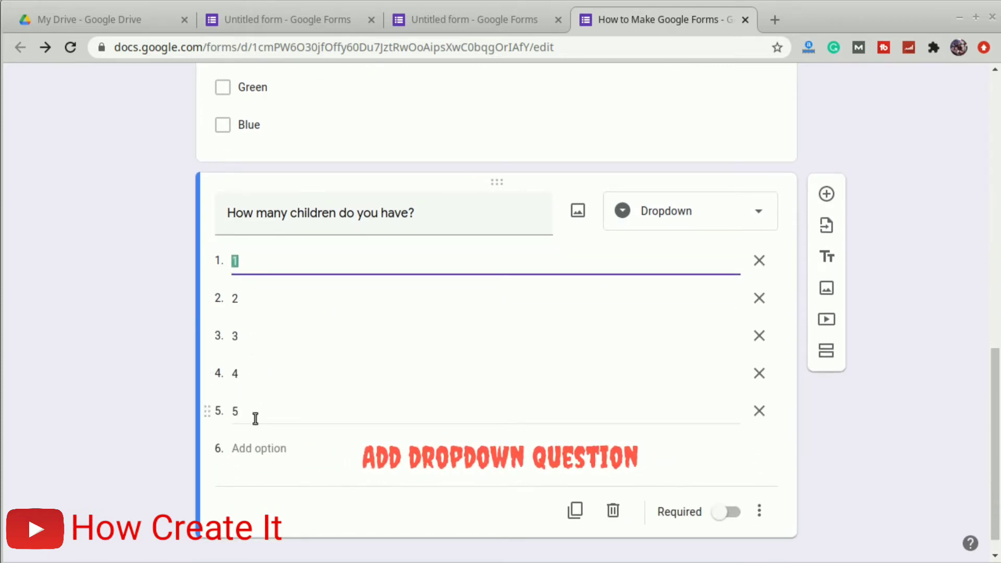
left_click(730, 513)
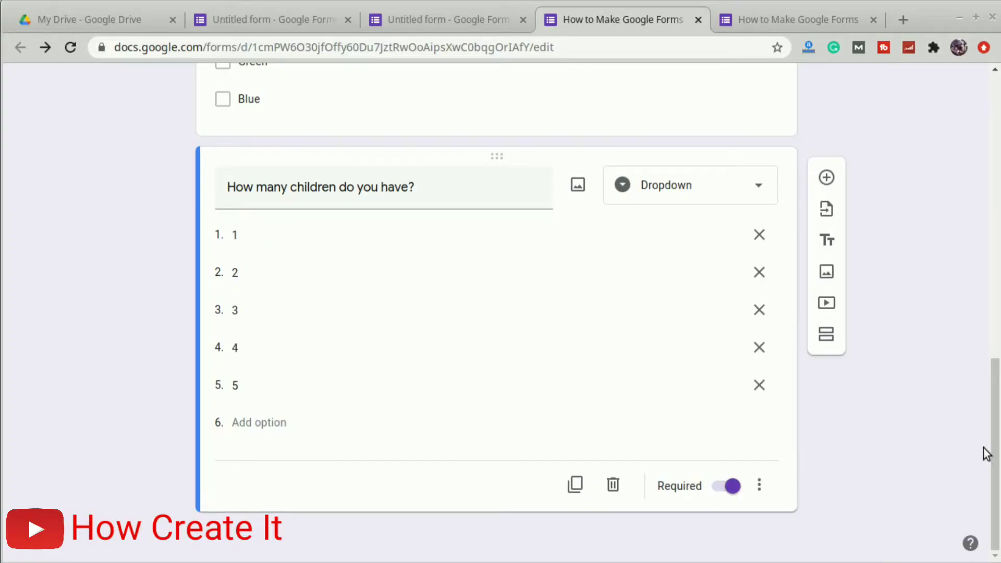
Add a required linear scale question "How would you rate the quality of my video?" from 1 to 5, labelled "Horrible" and "Best ever"
left_click(828, 176)
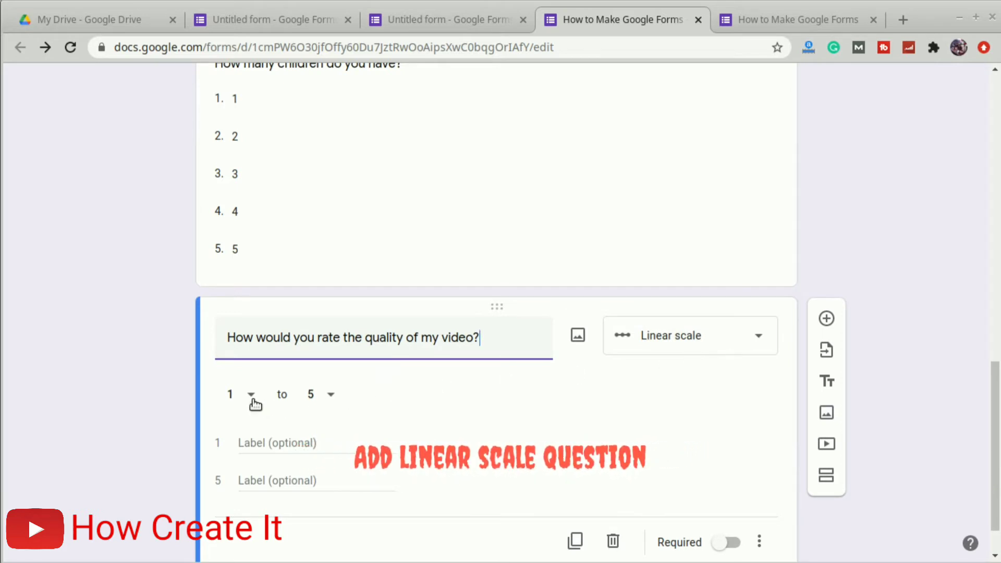
left_click(295, 442)
type("H")
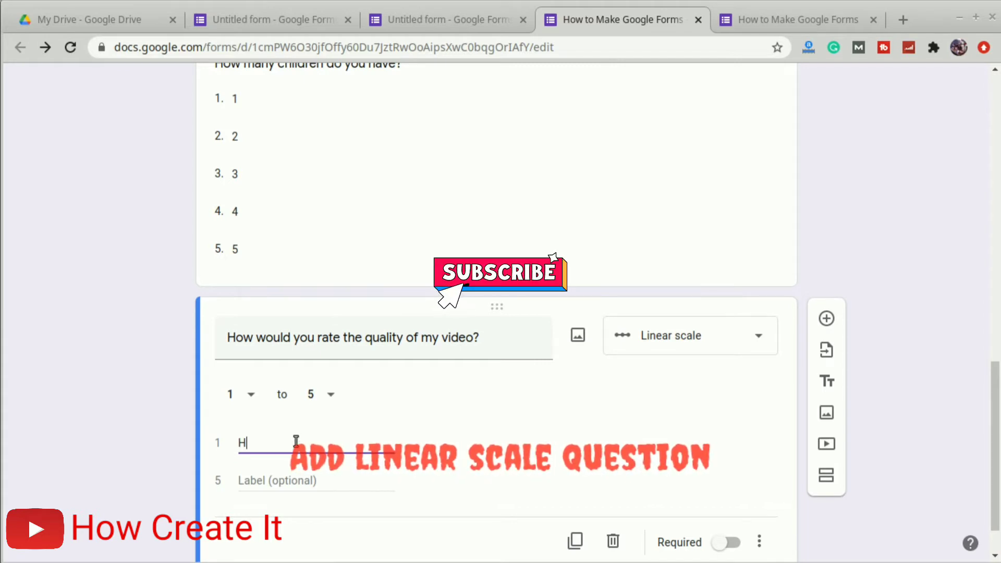
type("orrible")
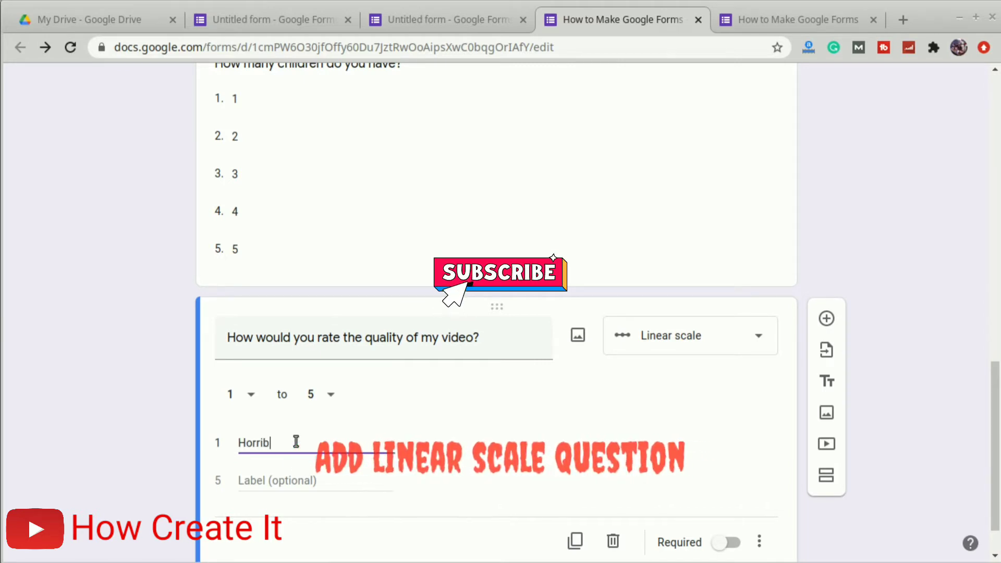
left_click(278, 485)
type("Best")
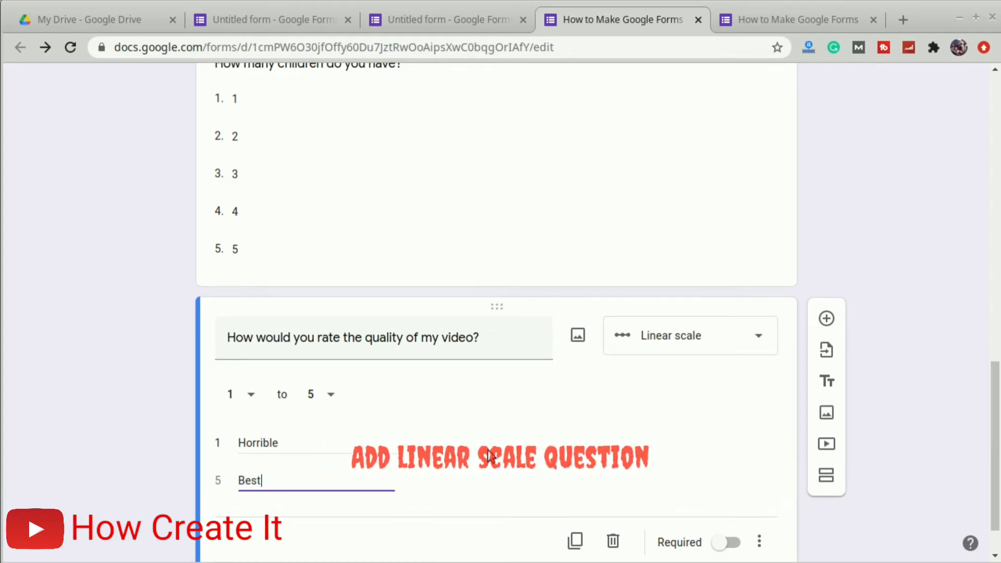
type(" ever")
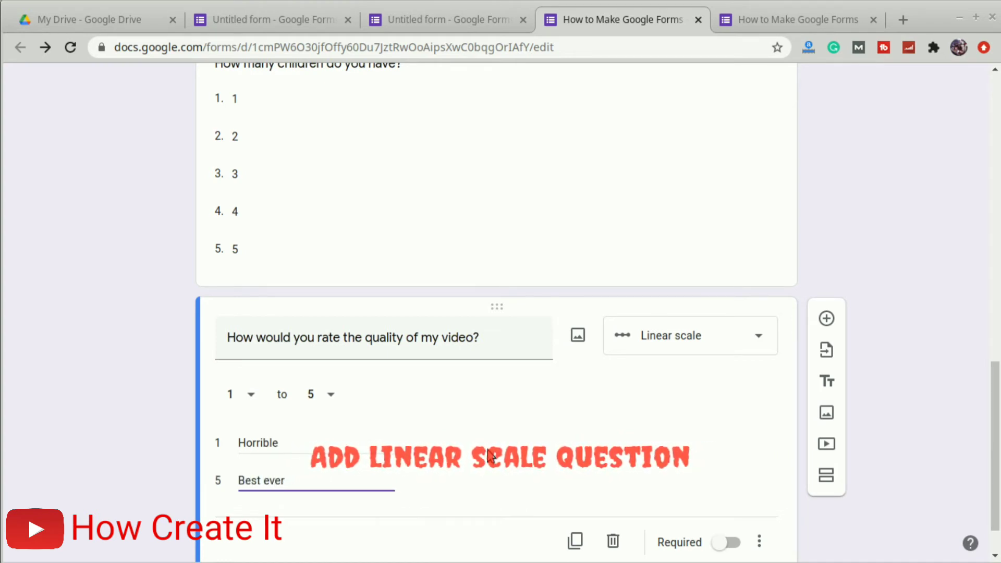
left_click(727, 542)
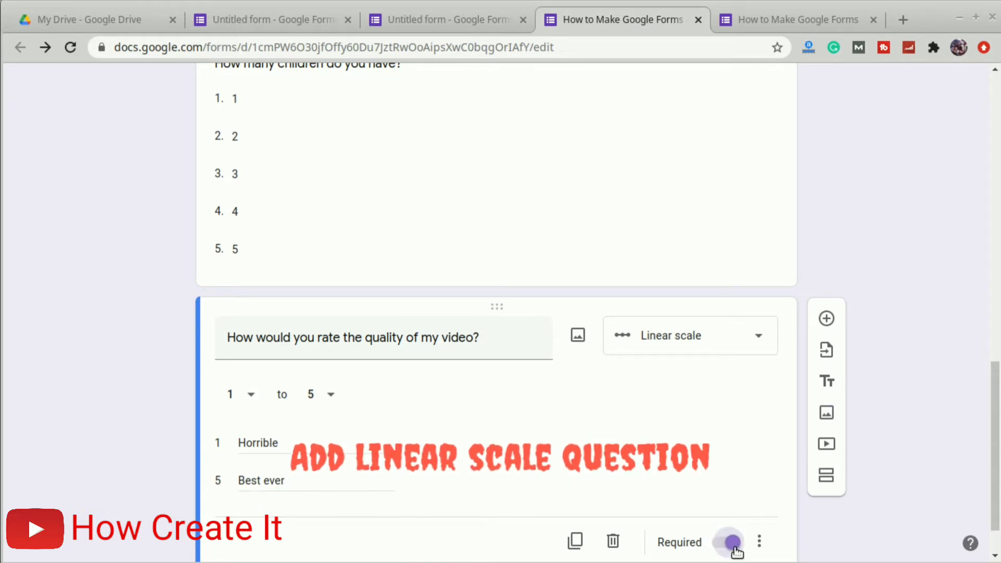
Add a multiple choice grid question "Choose your size and order quantity" below the video rating question
scroll(934, 478, "down", 1)
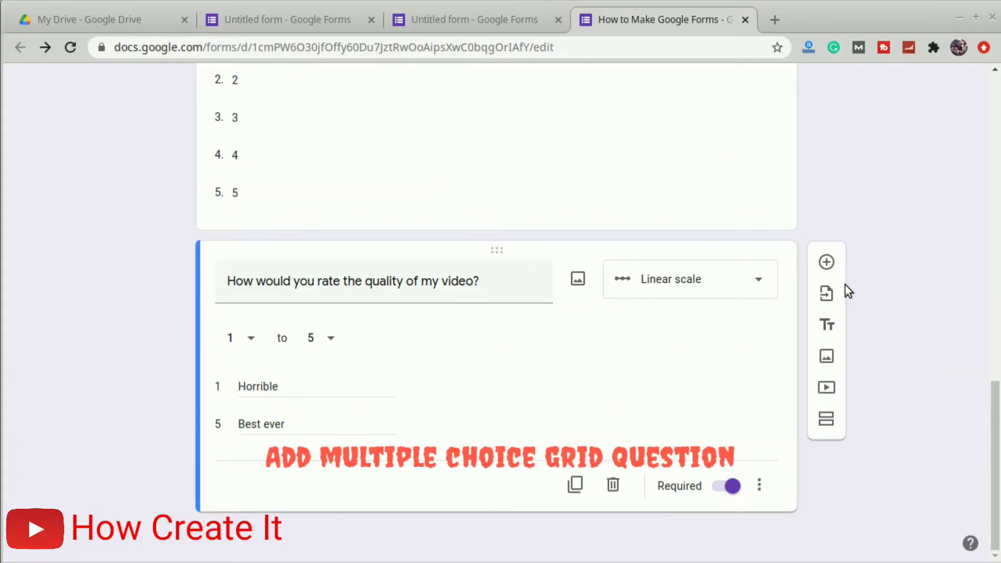
left_click(827, 264)
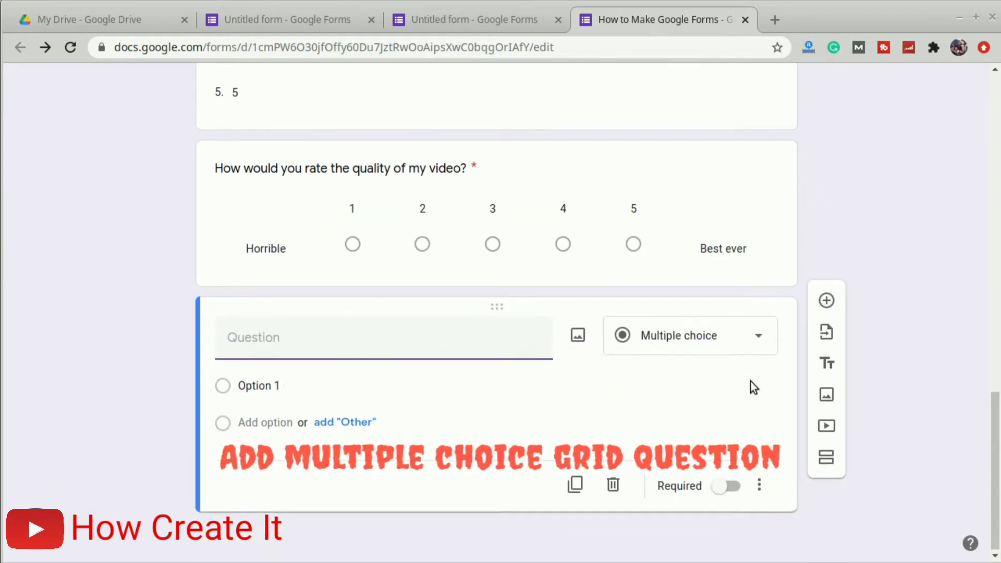
type("Choose your size and order quantity")
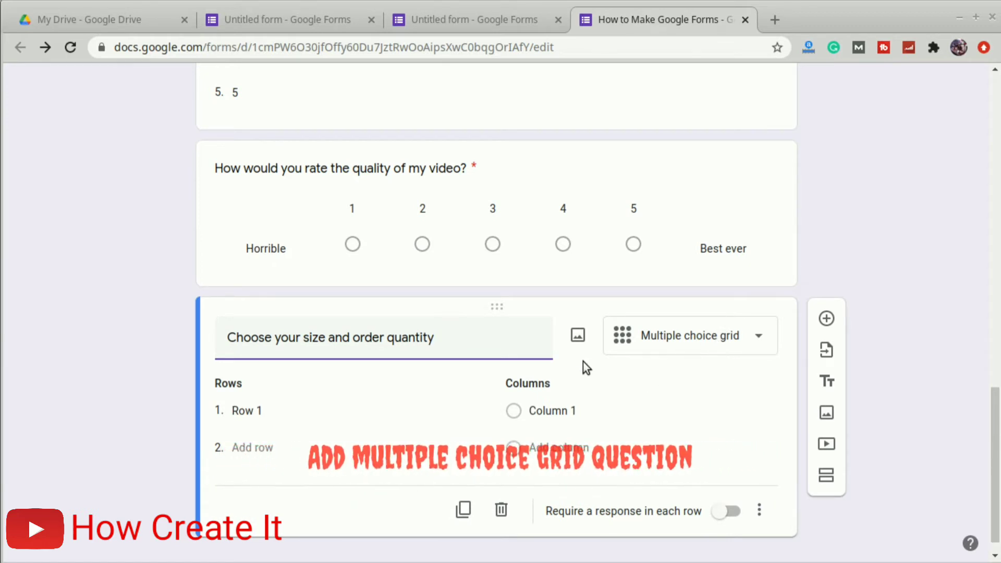
Enter S, M, L, XL and XXL as the rows of the size and order quantity grid
left_click(286, 410)
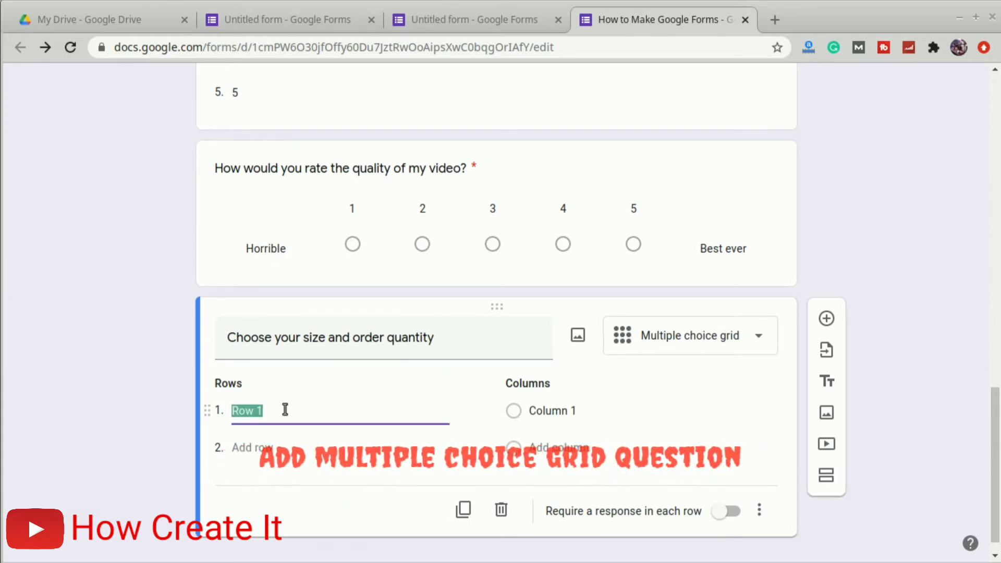
type("S")
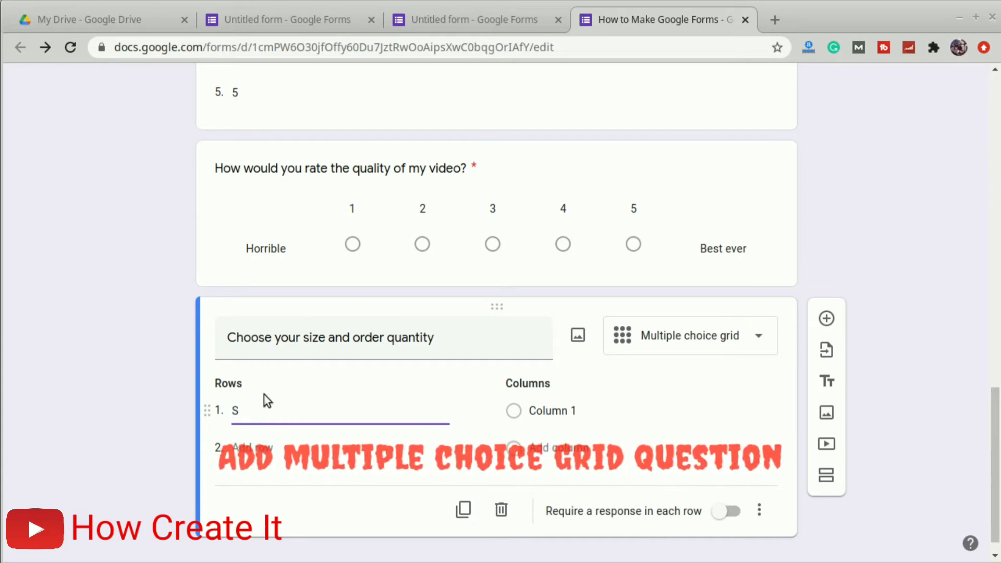
left_click(264, 442)
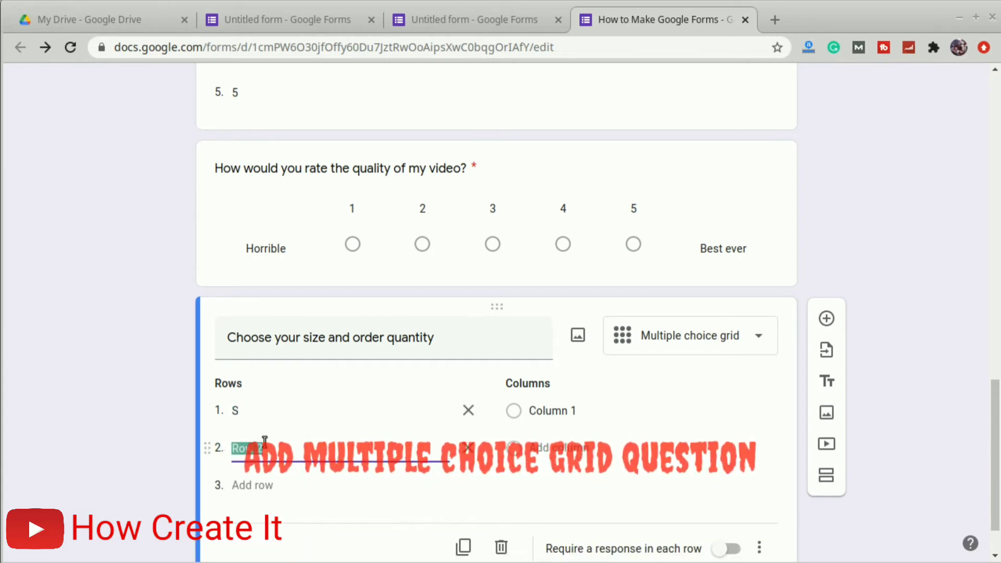
type("M")
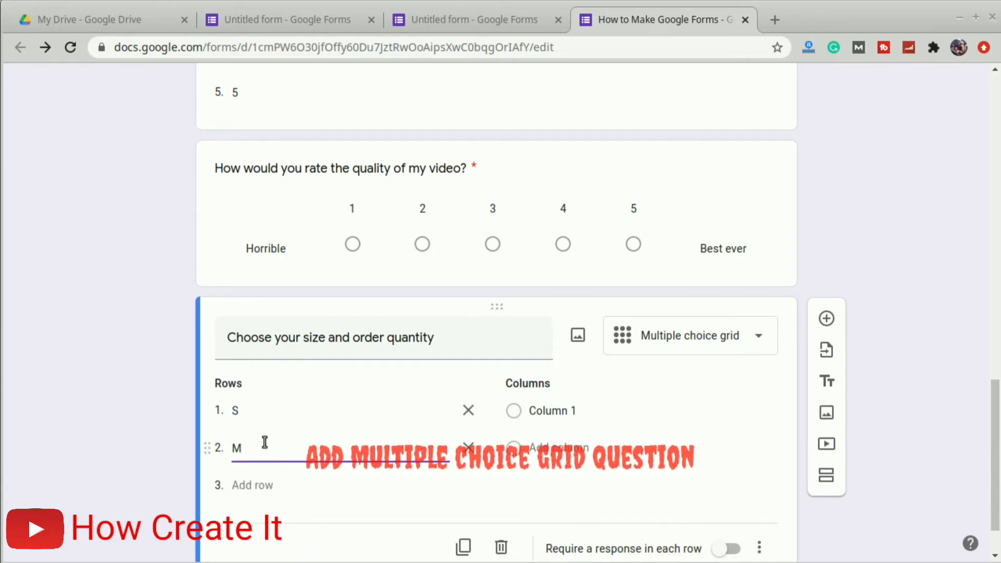
left_click(264, 479)
type("L")
left_click(272, 522)
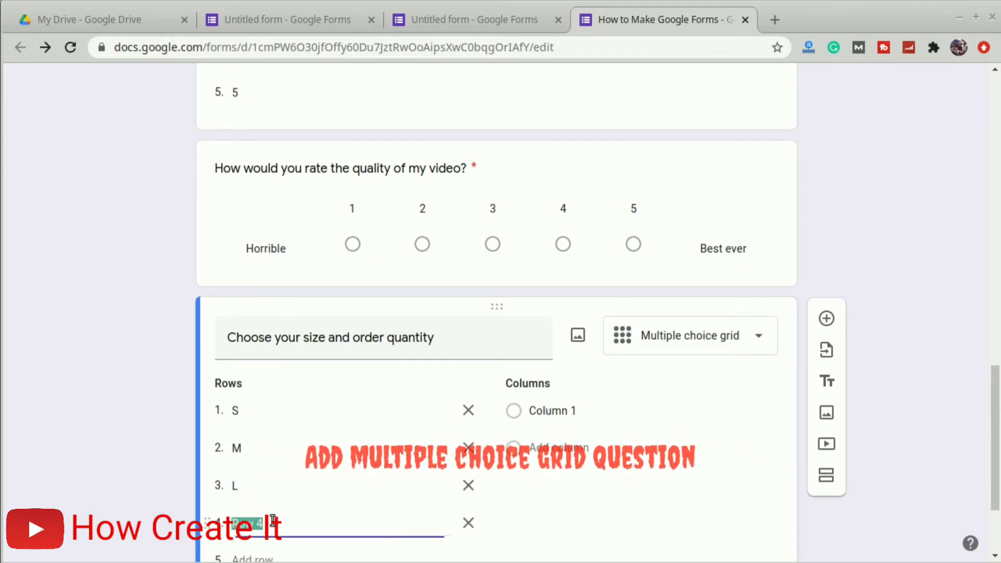
type("XL")
scroll(308, 521, "down", 3)
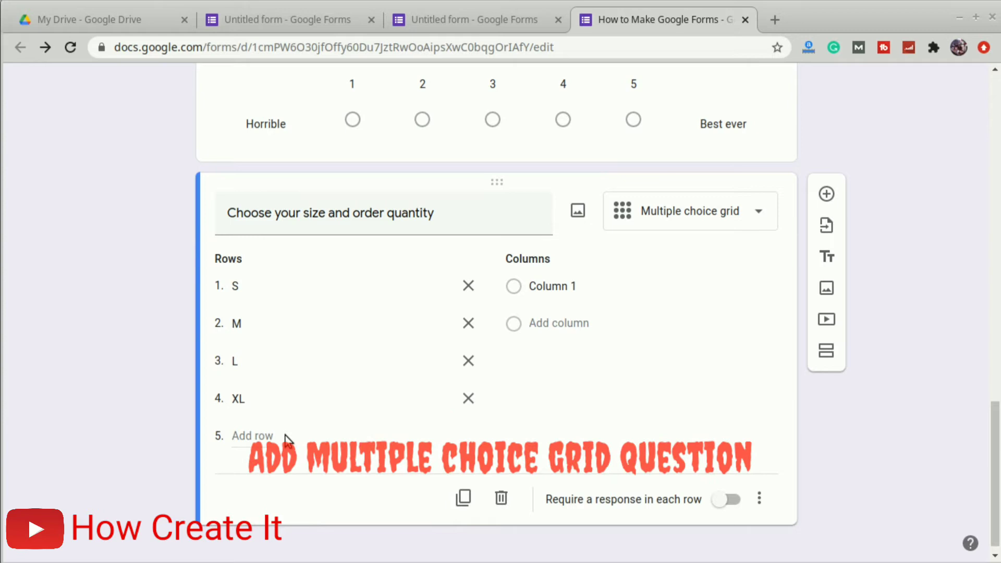
left_click(256, 433)
type("XXL")
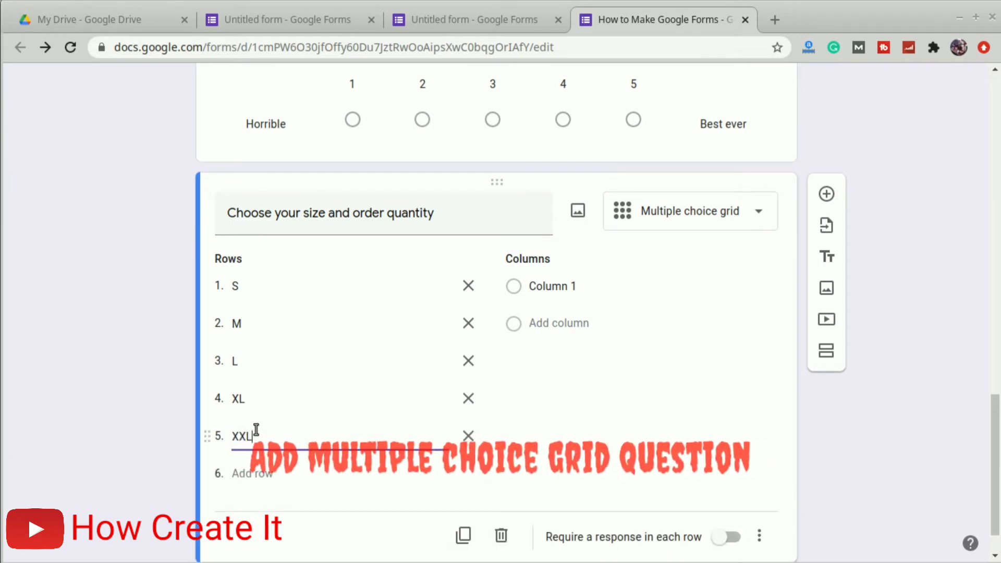
Enter 1, 2, 3, 4 and 5 as the columns of the size and order quantity grid and require a response in each row
left_click(570, 286)
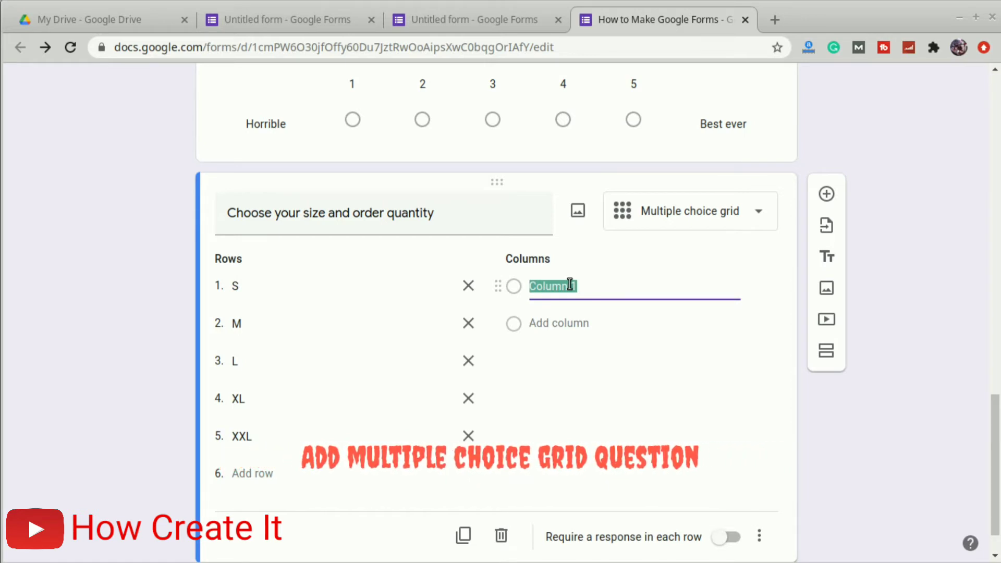
left_click(570, 323)
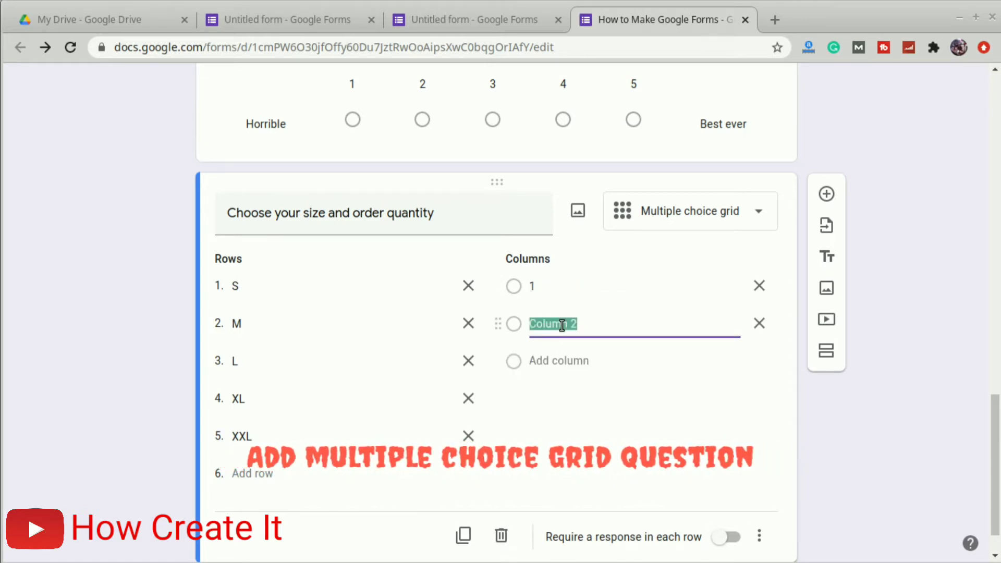
type("2")
left_click(557, 359)
type("3")
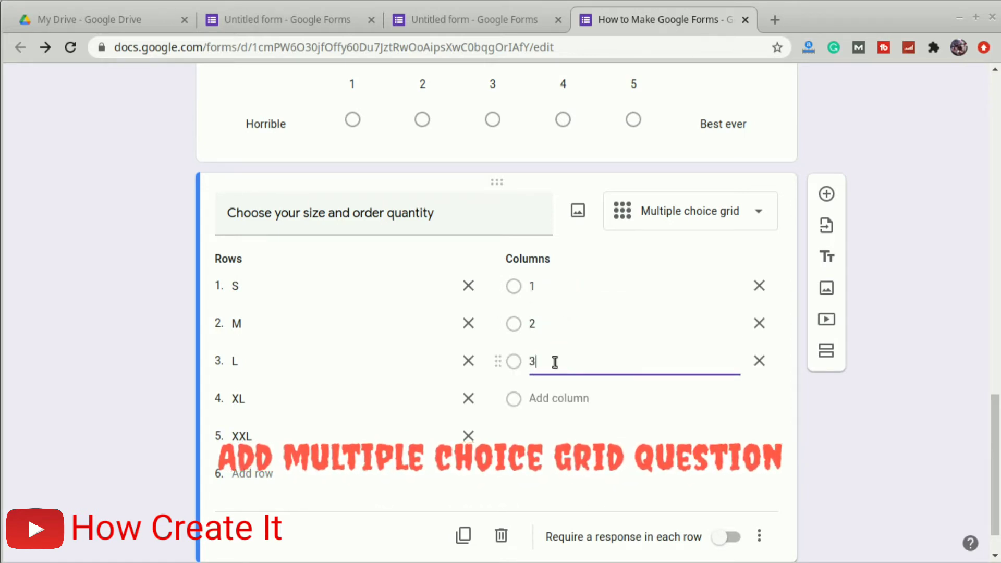
left_click(551, 394)
type("4")
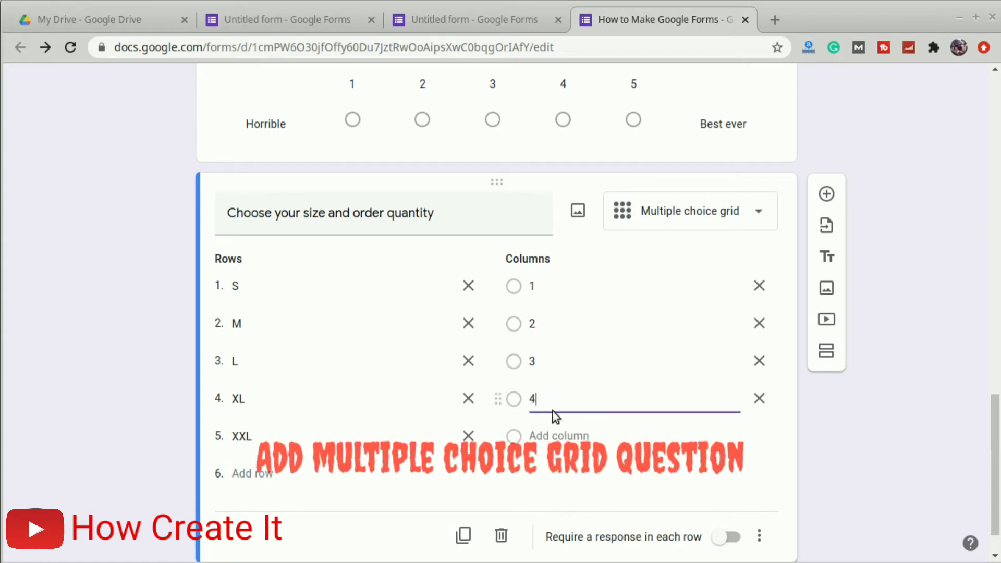
left_click(555, 435)
type("5")
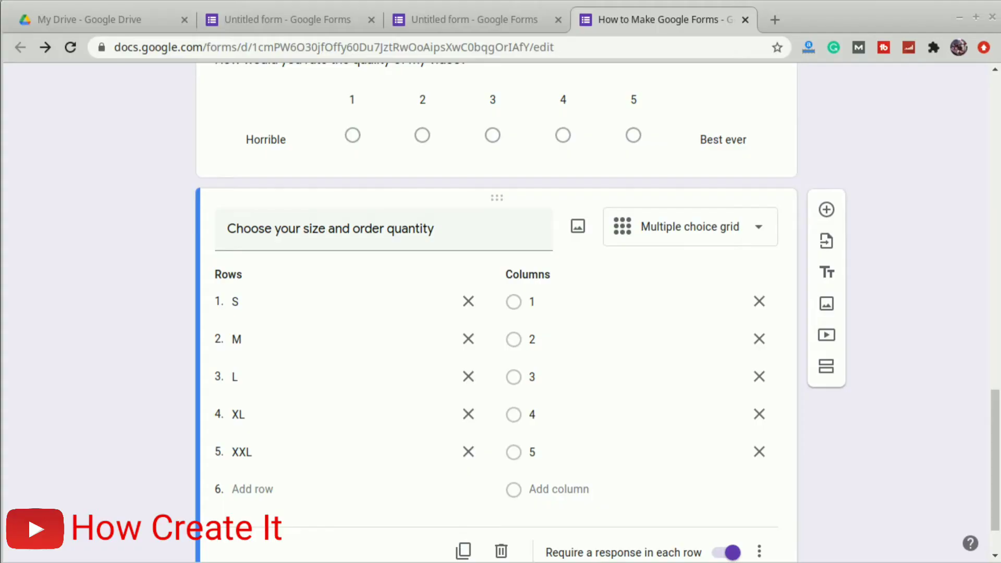
Preview the form, answer "Have you subscribed?" with Yes and fill in the respondent's name
scroll(896, 380, "up", 20)
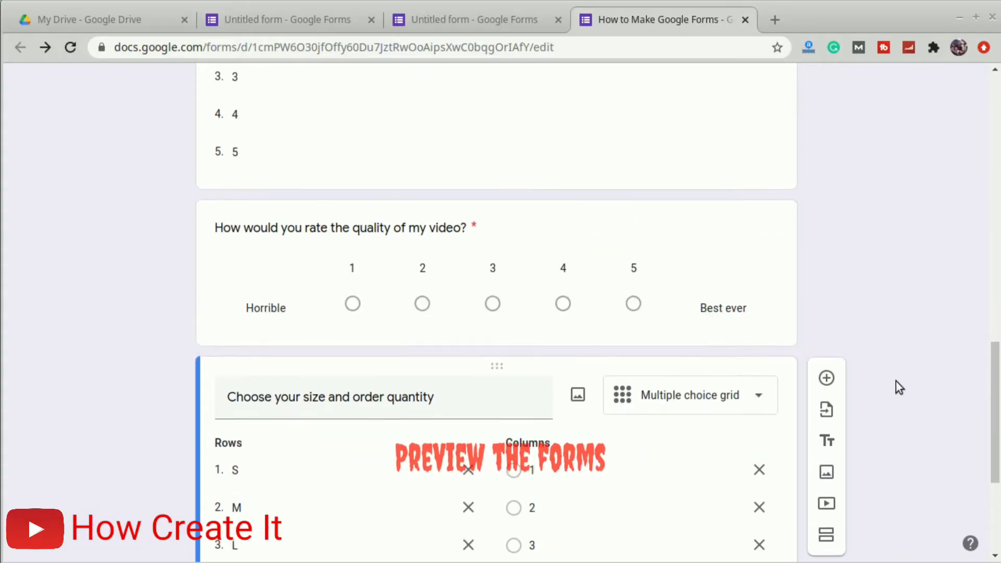
scroll(896, 381, "up", 1)
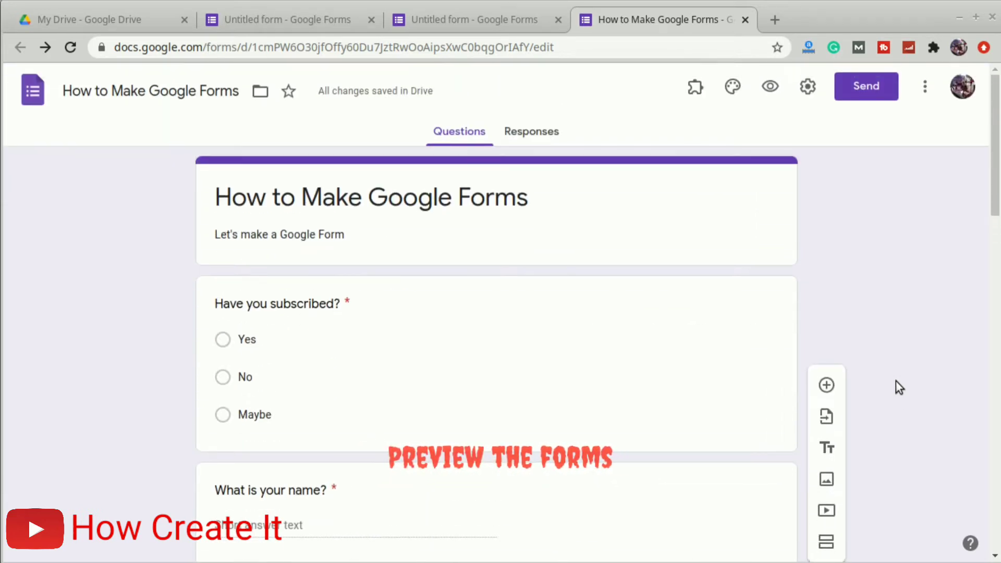
left_click(770, 87)
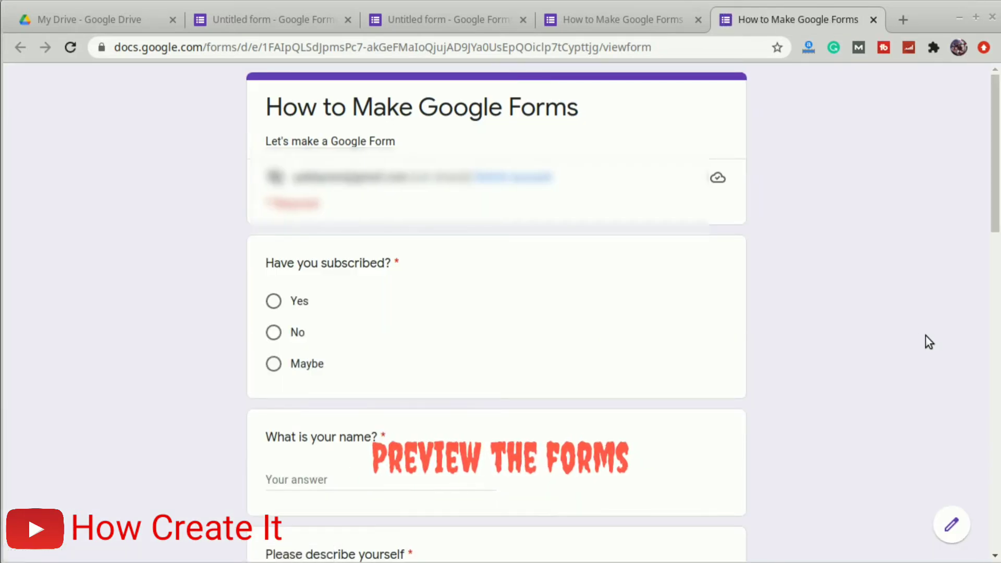
left_click(275, 303)
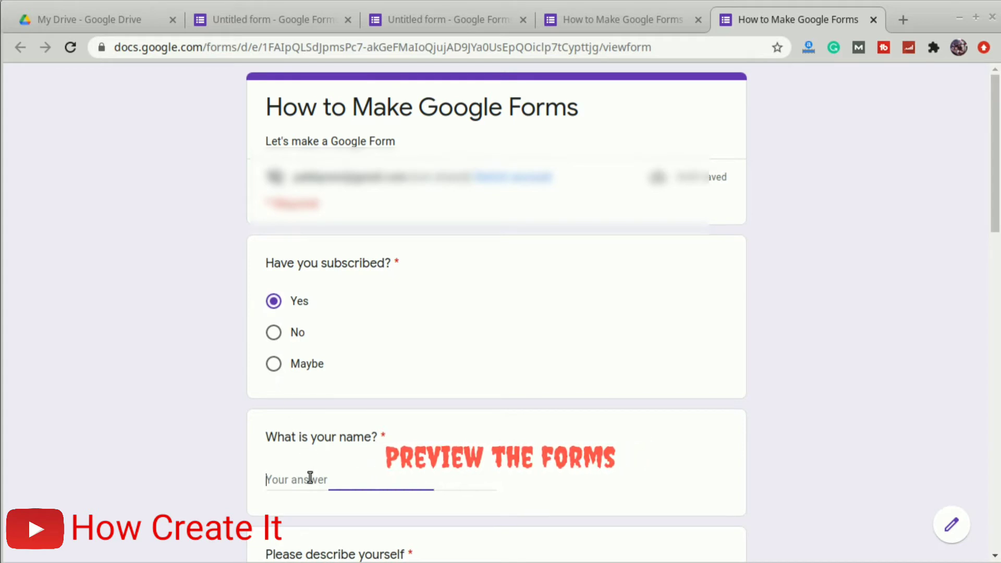
type("Jhon")
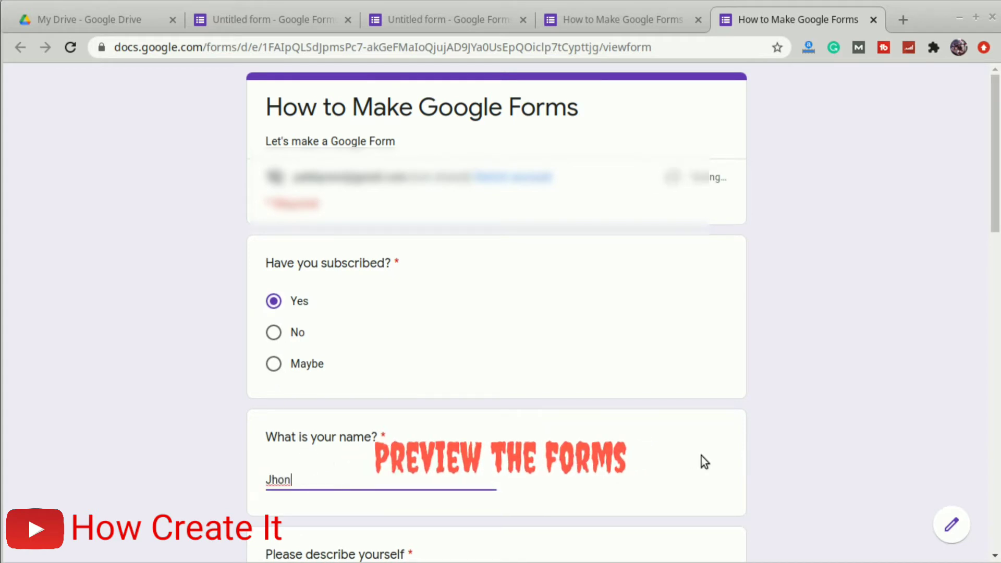
Answer "Please describe yourself" with "I am Youtuber"
scroll(702, 455, "down", 4)
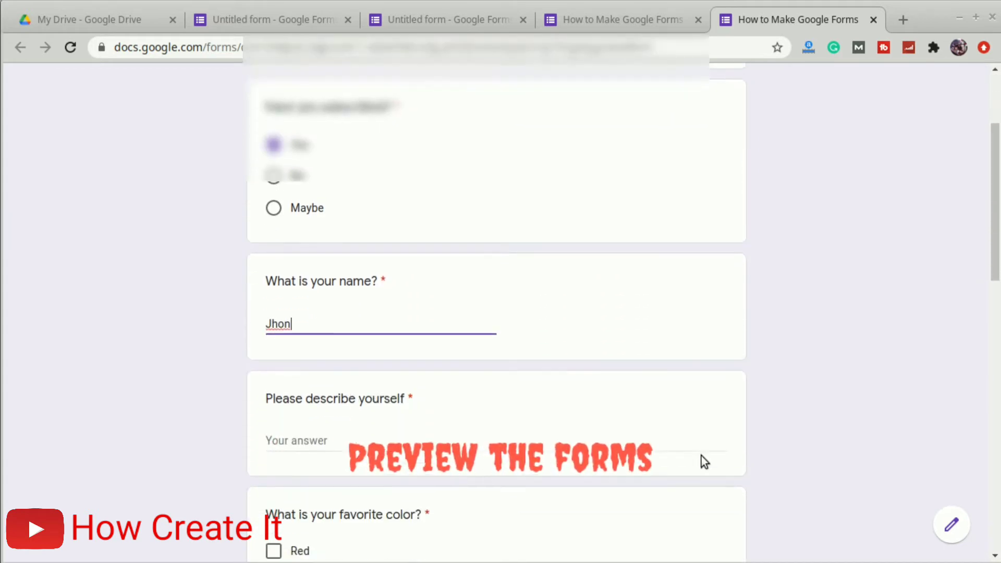
left_click(365, 390)
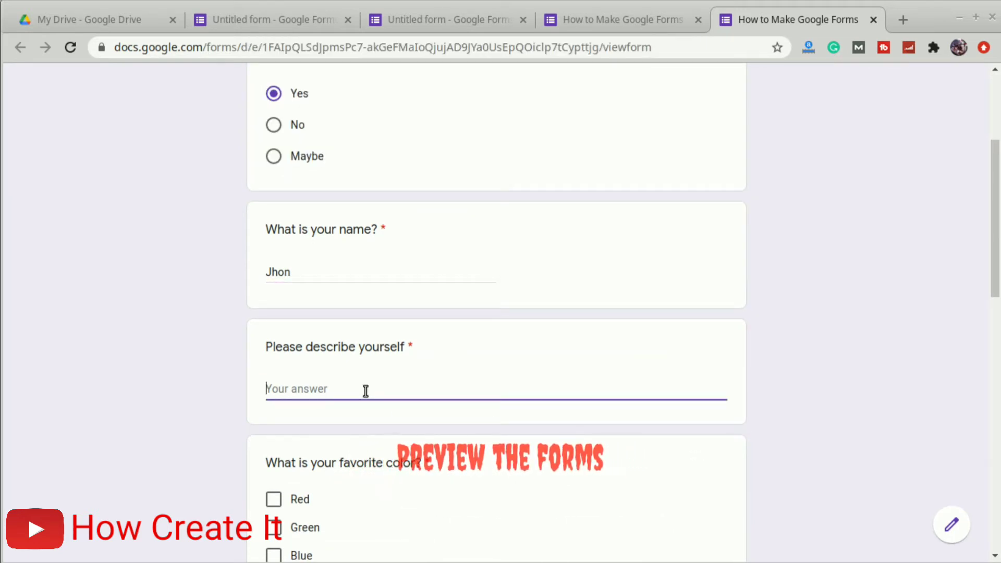
type("I a")
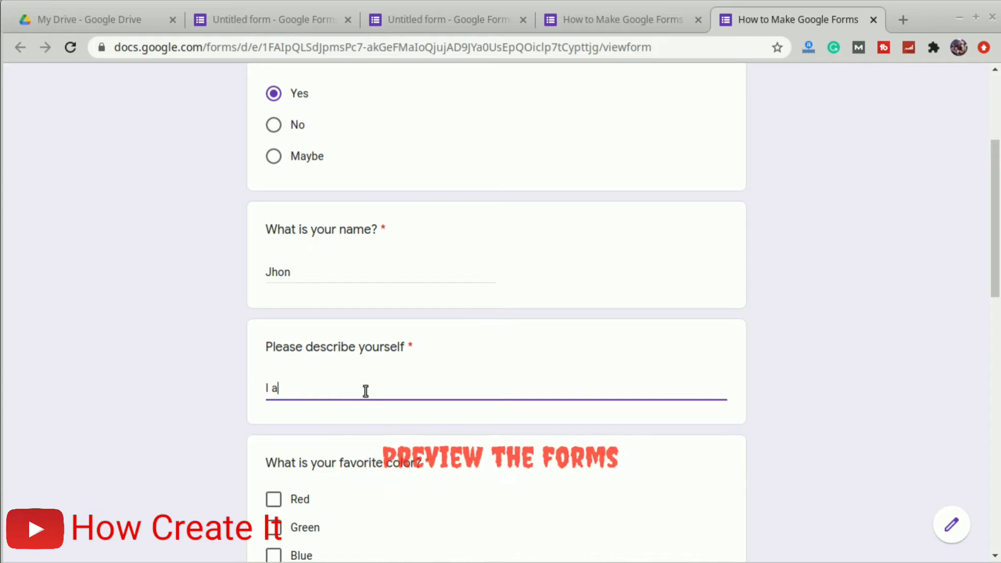
type("m Y")
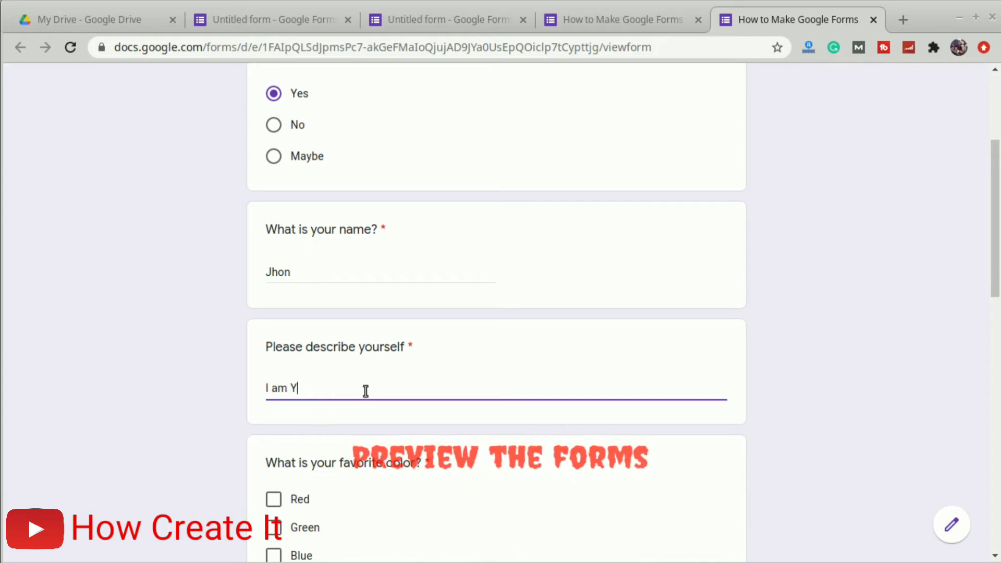
type("outuber")
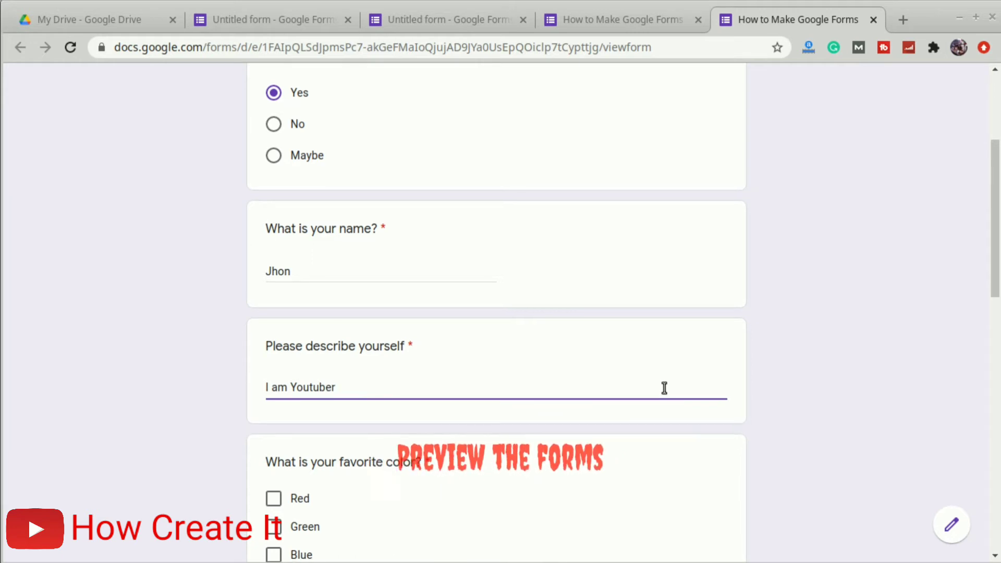
Select Red and Blue as the favorite colors
scroll(667, 387, "down", 4)
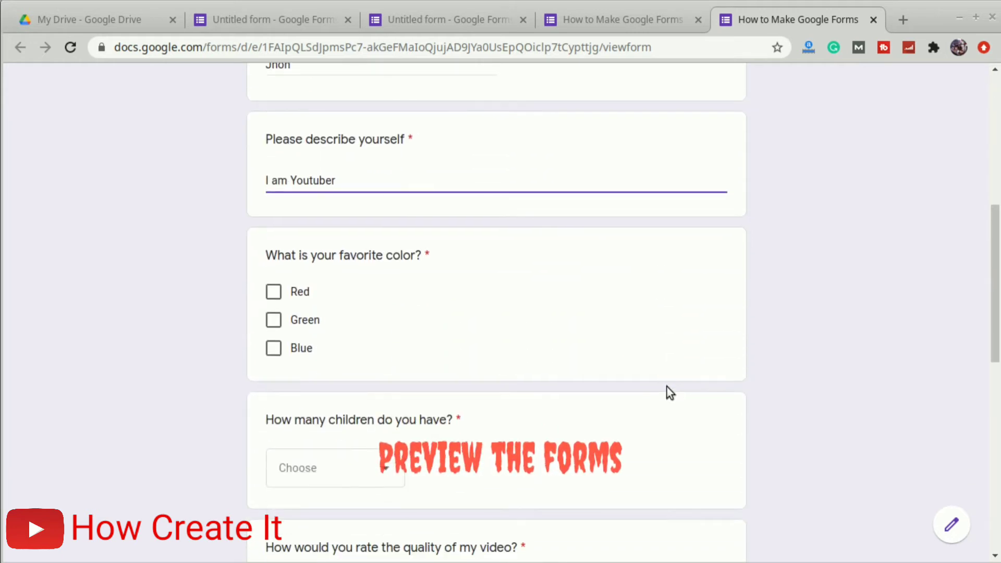
left_click(274, 292)
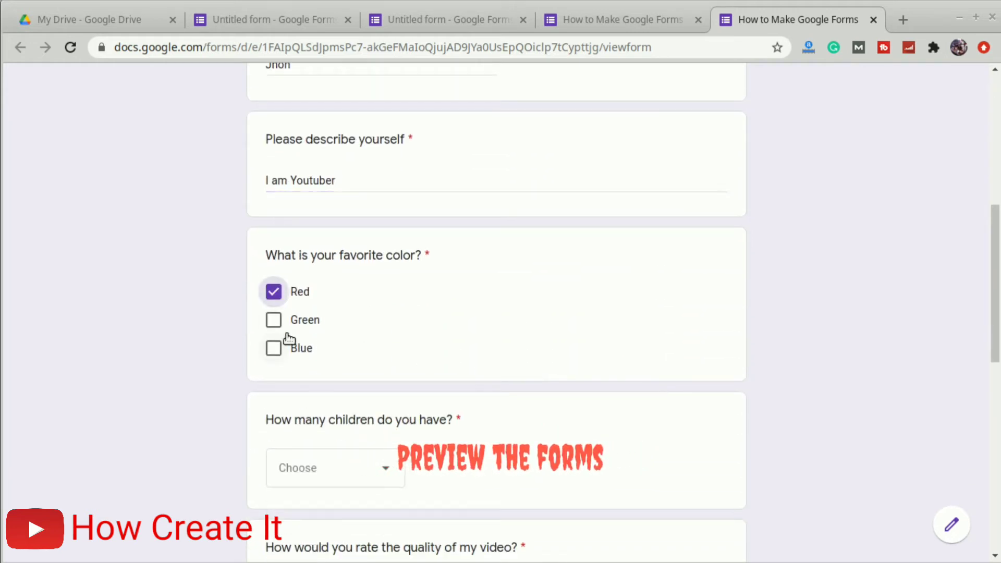
left_click(275, 348)
Choose 3 for the number of children and rate the video quality 4
scroll(650, 345, "down", 2)
scroll(647, 340, "down", 1)
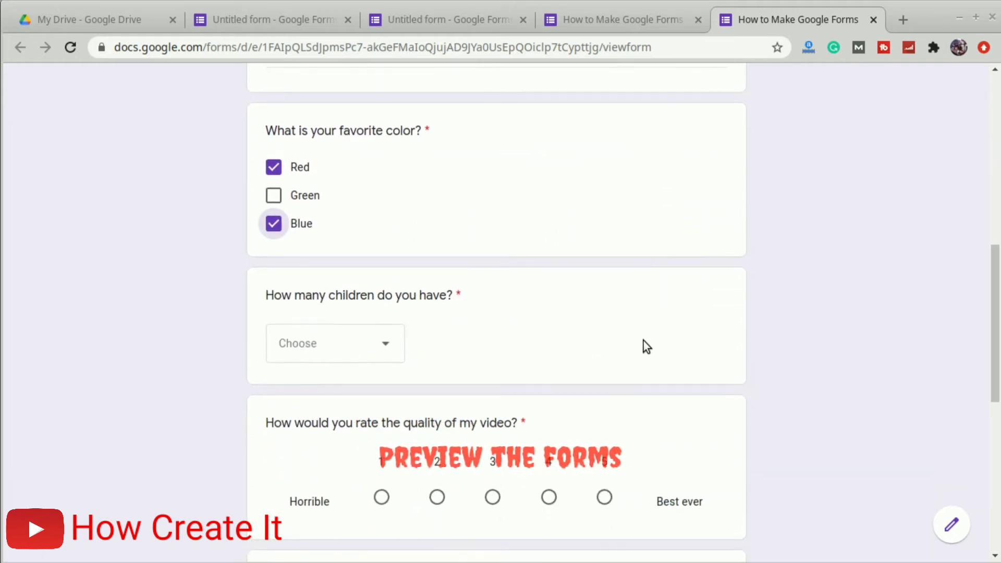
left_click(389, 347)
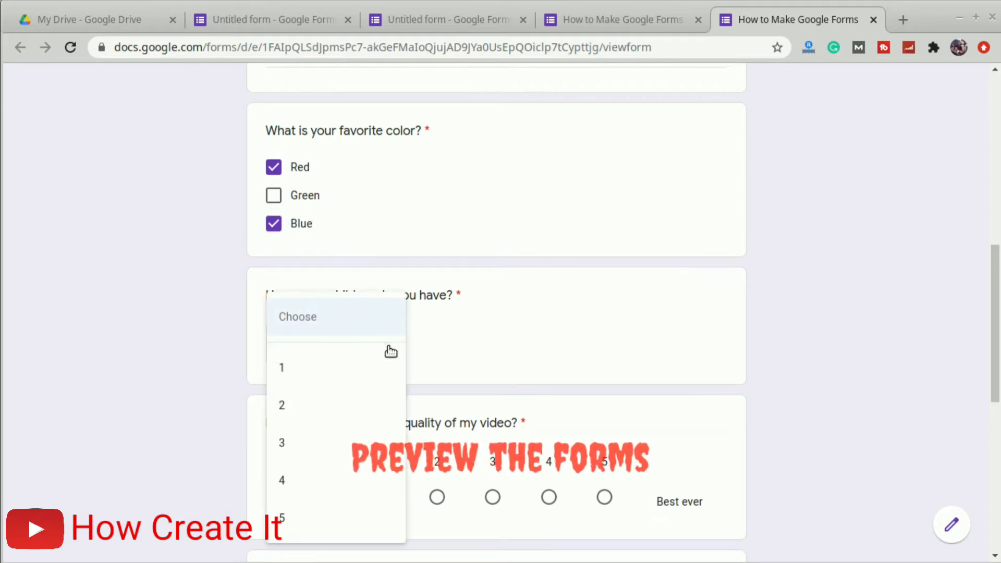
left_click(290, 442)
scroll(855, 360, "down", 1)
scroll(856, 359, "down", 3)
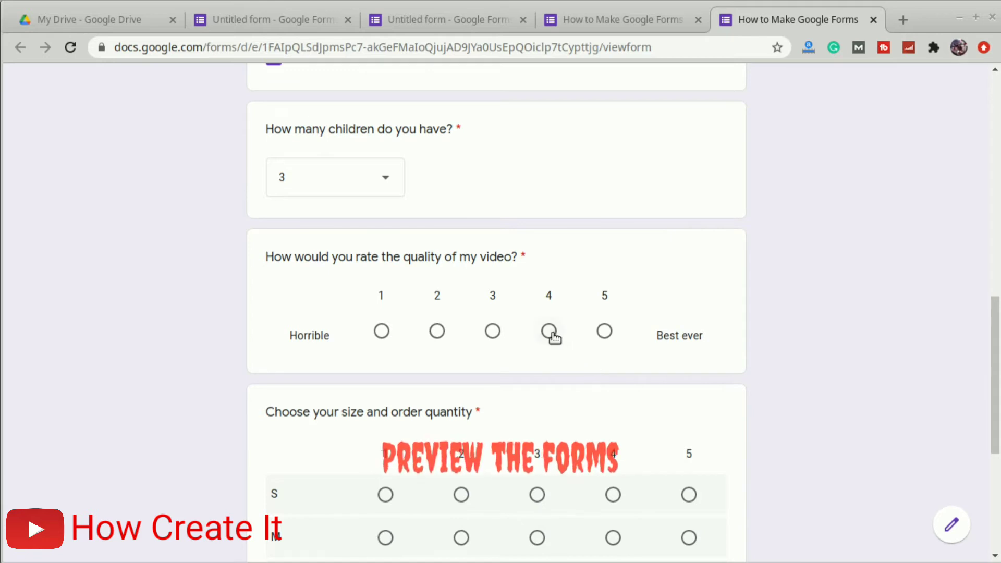
Choose quantities S 2, M 3, L 2, XL 4 and XXL 4 in the size grid, and submit the form
scroll(830, 319, "down", 4)
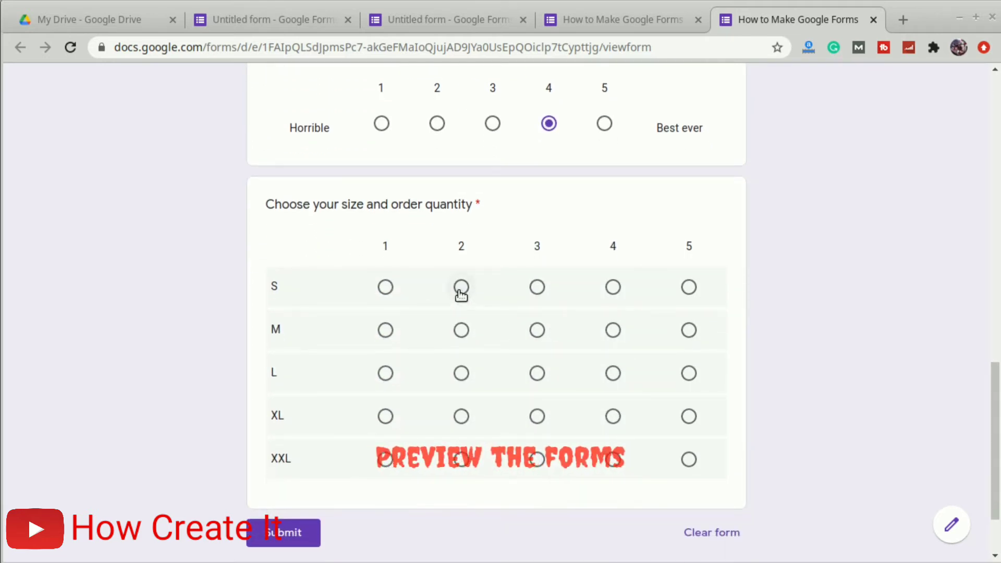
left_click(461, 288)
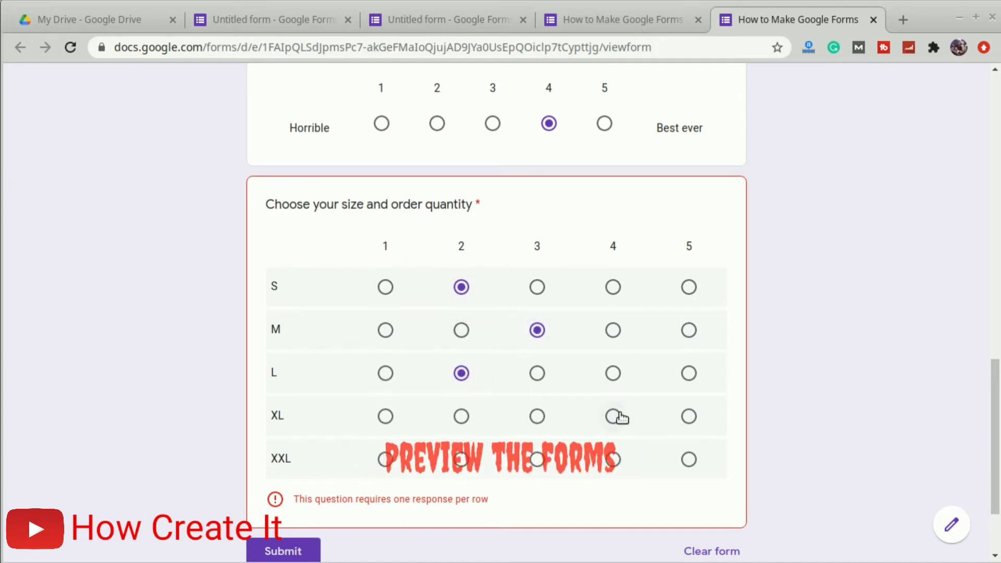
left_click(613, 460)
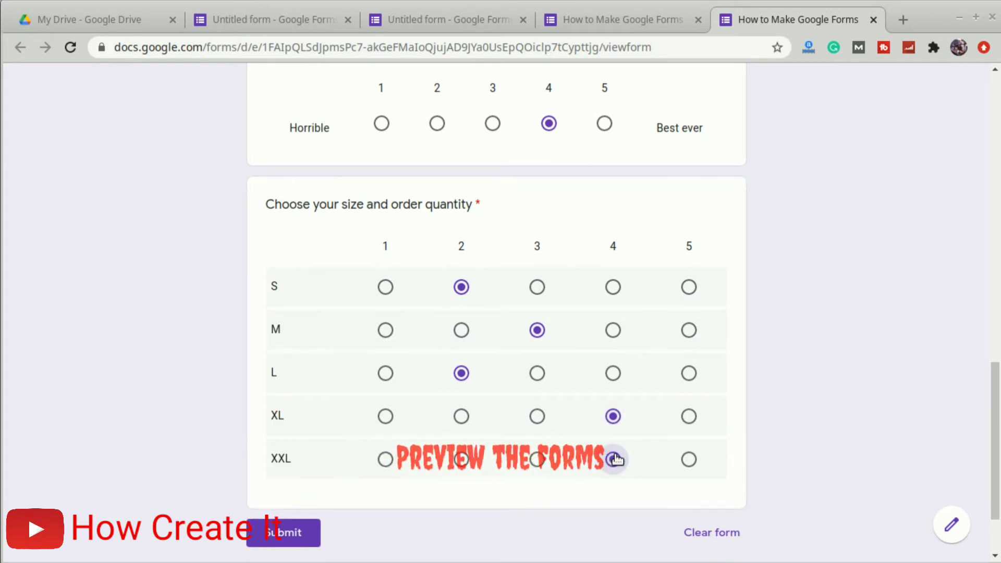
scroll(806, 373, "down", 2)
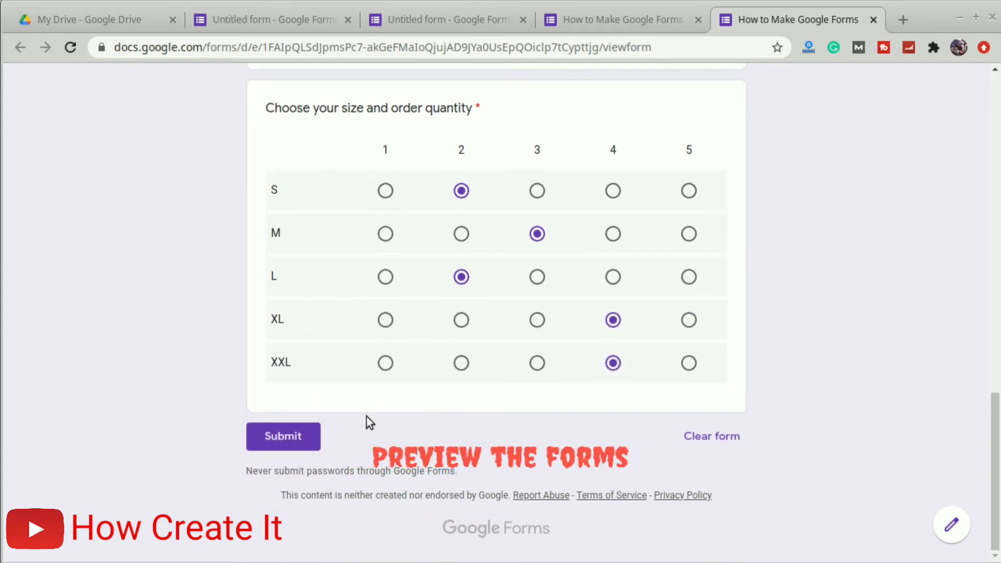
left_click(285, 444)
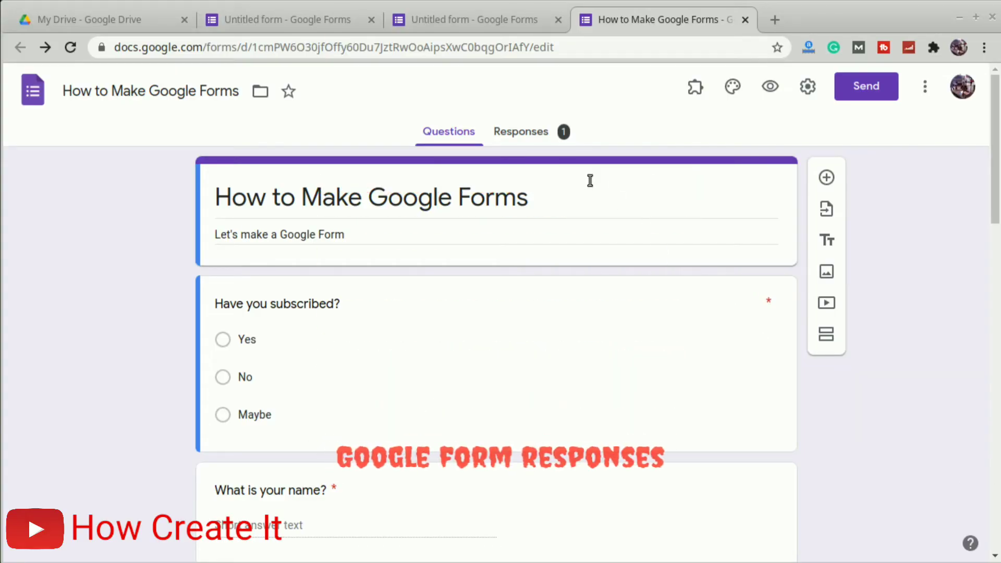
Review the response summary for every question, from "Have you subscribed?" through "Choose your size and order quantity"
left_click(521, 130)
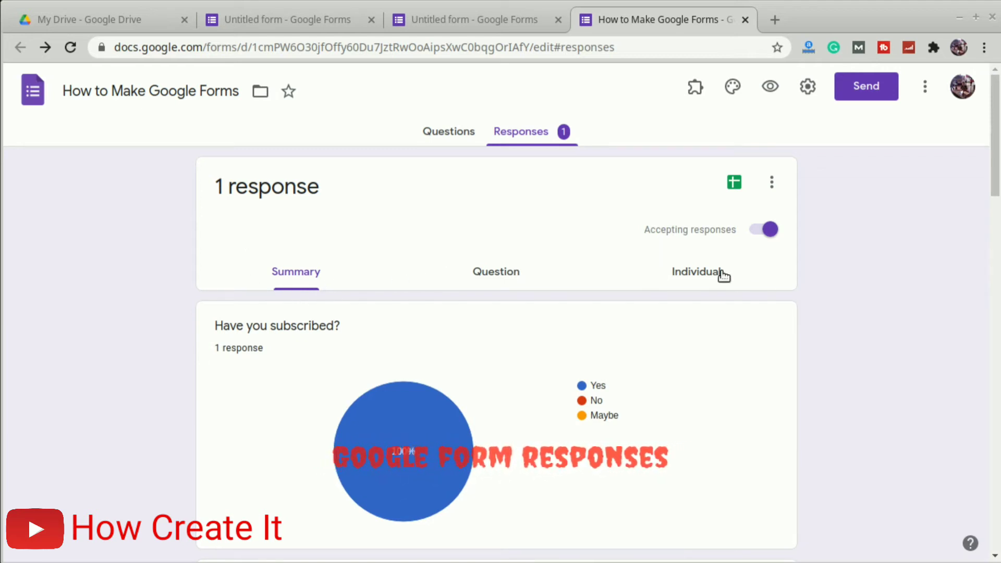
scroll(691, 294, "down", 3)
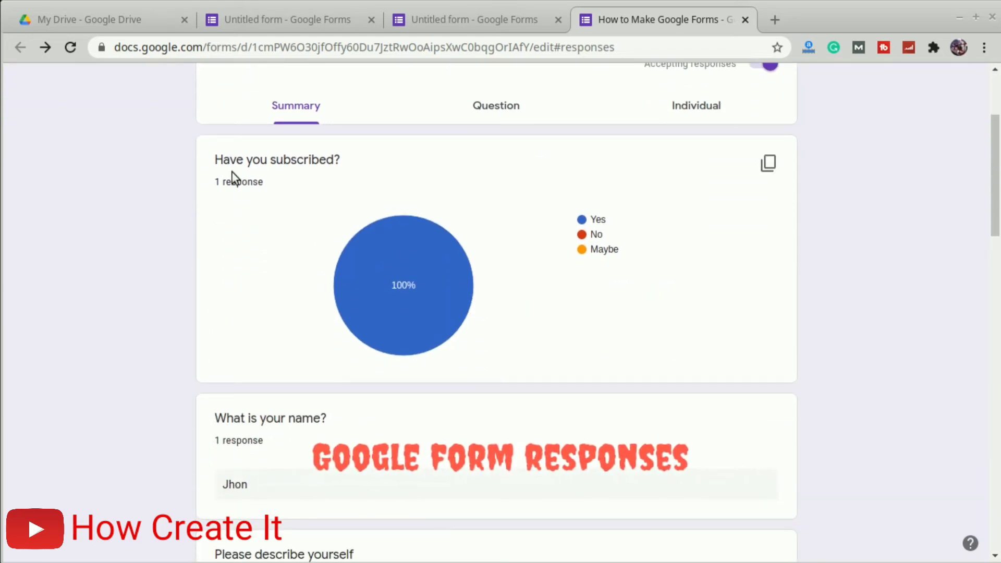
mouse_move(375, 285)
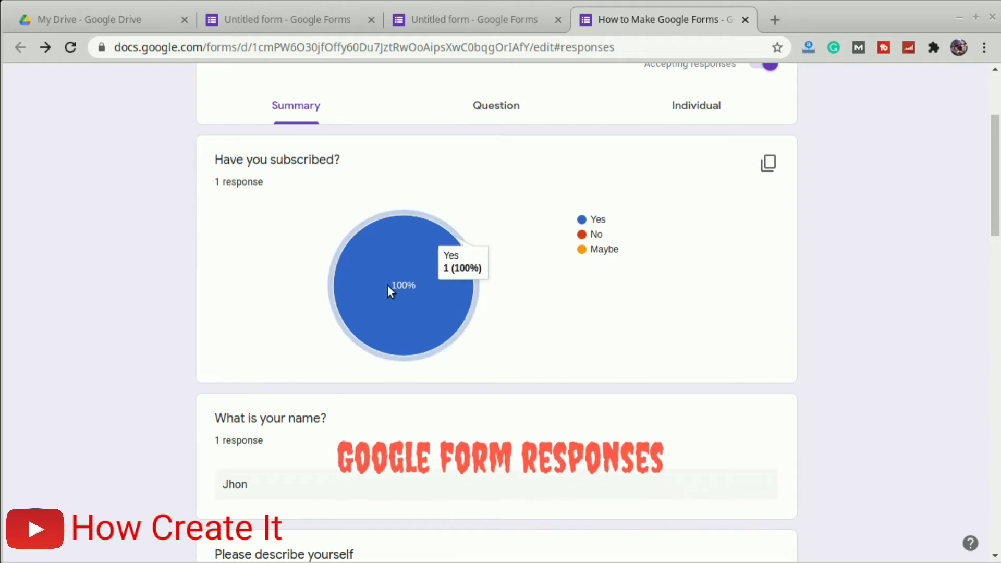
scroll(416, 311, "down", 2)
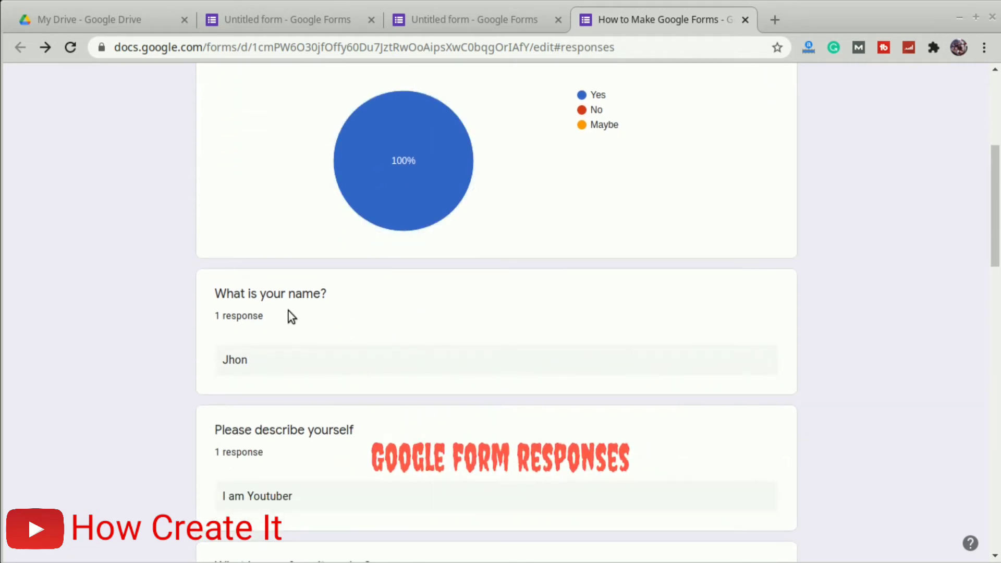
scroll(305, 365, "down", 3)
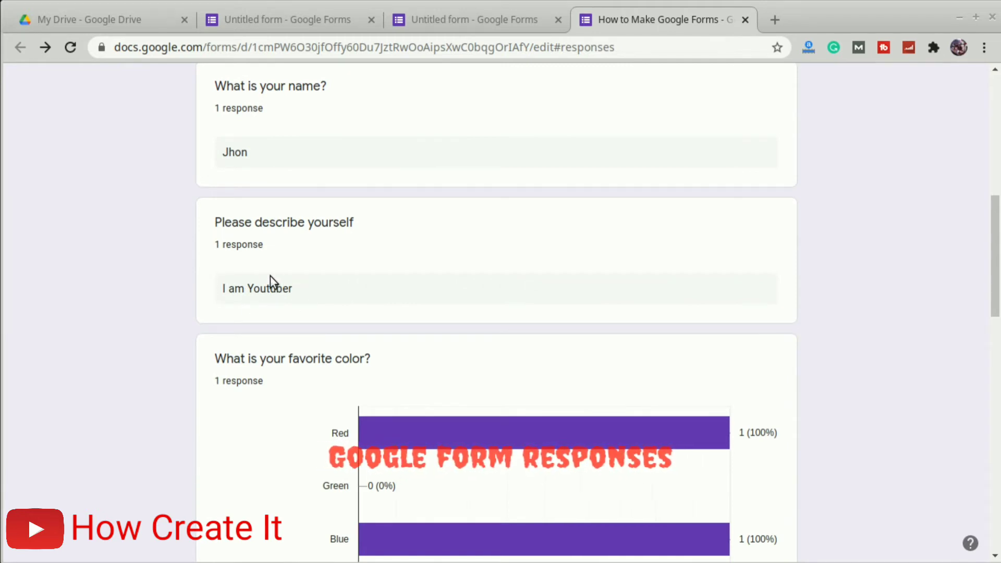
scroll(287, 276, "down", 2)
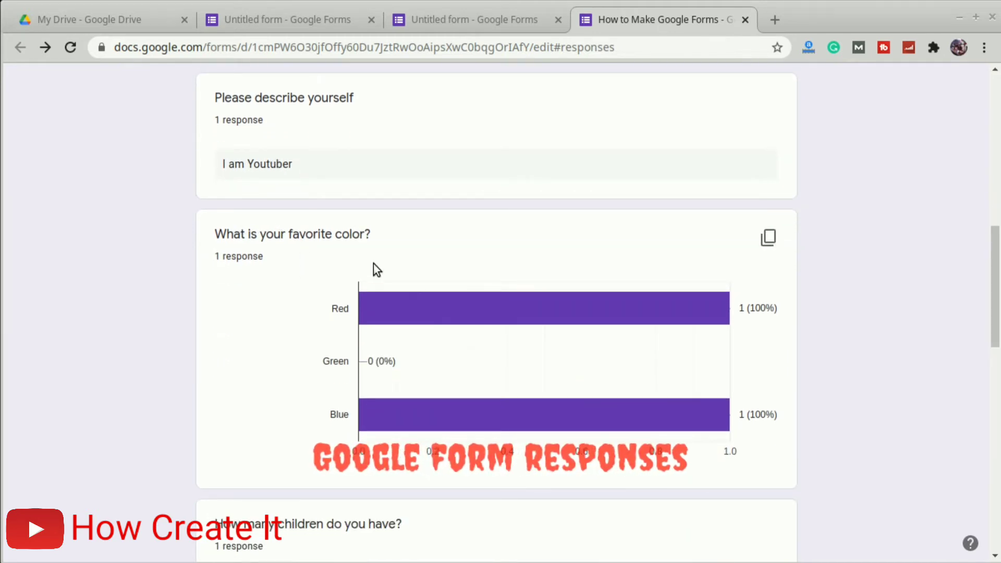
mouse_move(421, 417)
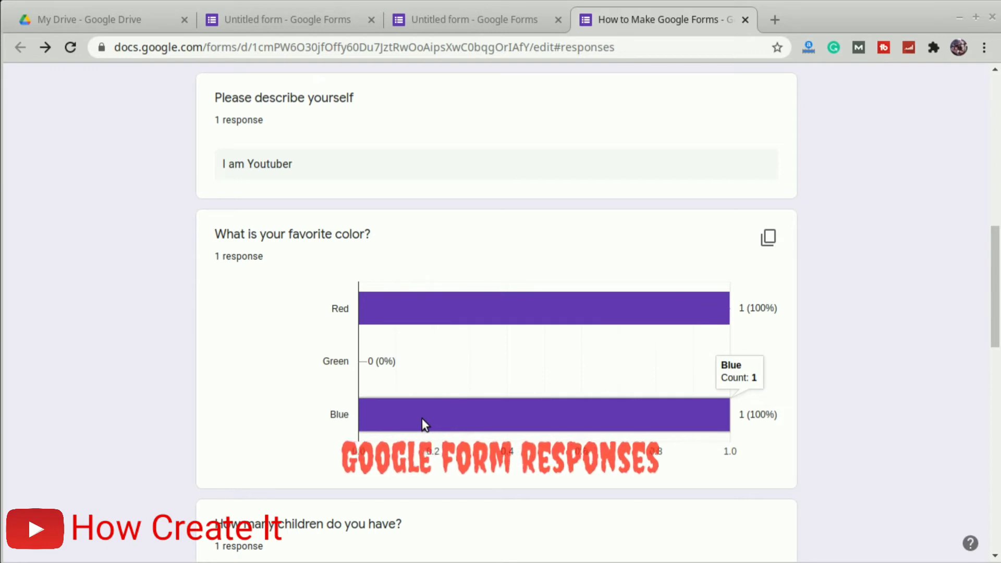
scroll(422, 418, "down", 3)
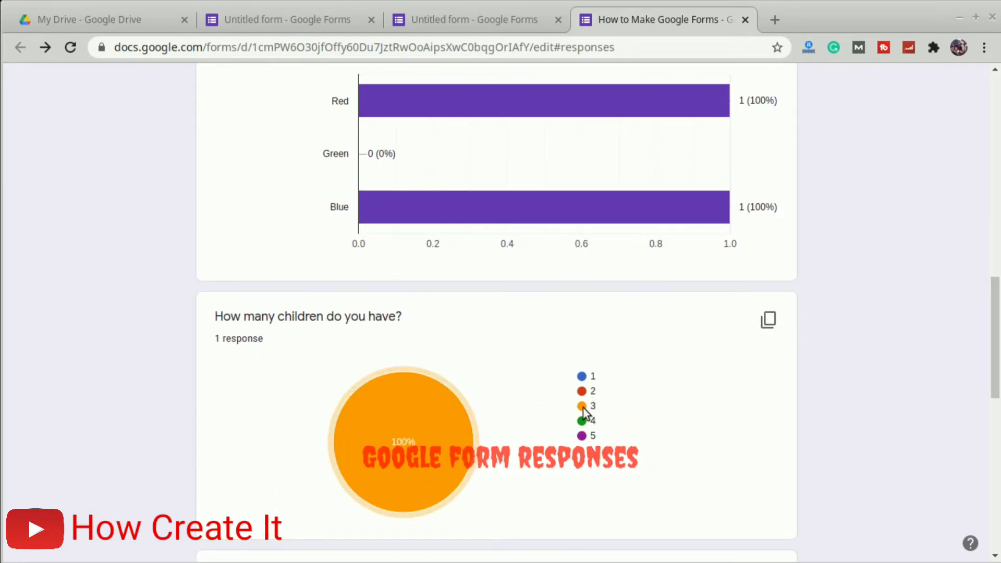
scroll(591, 409, "down", 7)
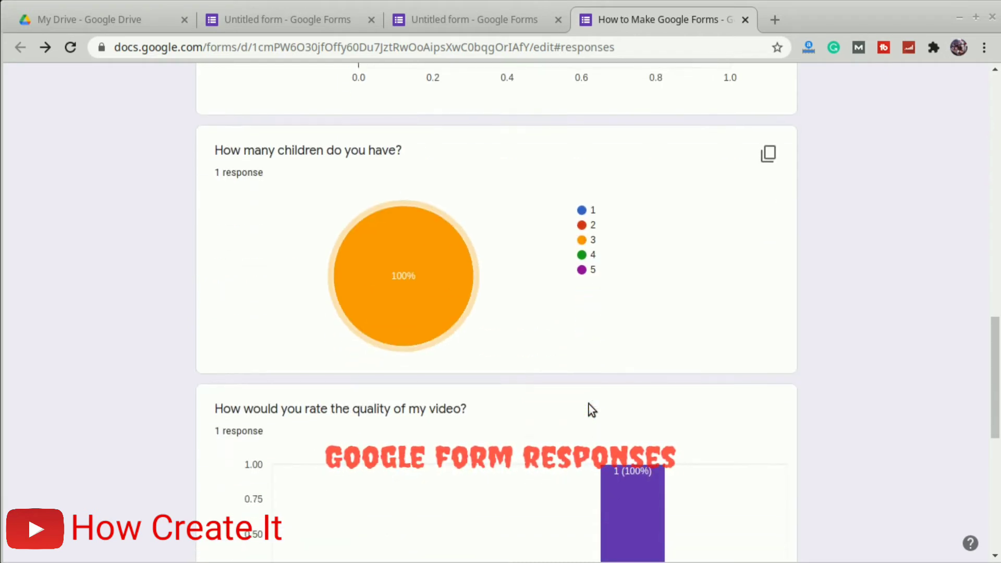
mouse_move(630, 340)
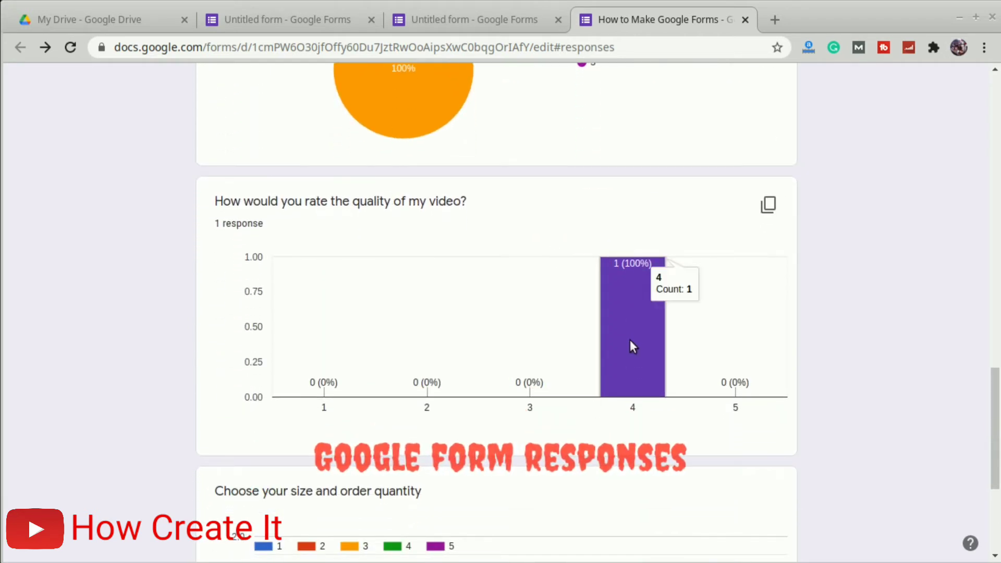
scroll(637, 328, "down", 5)
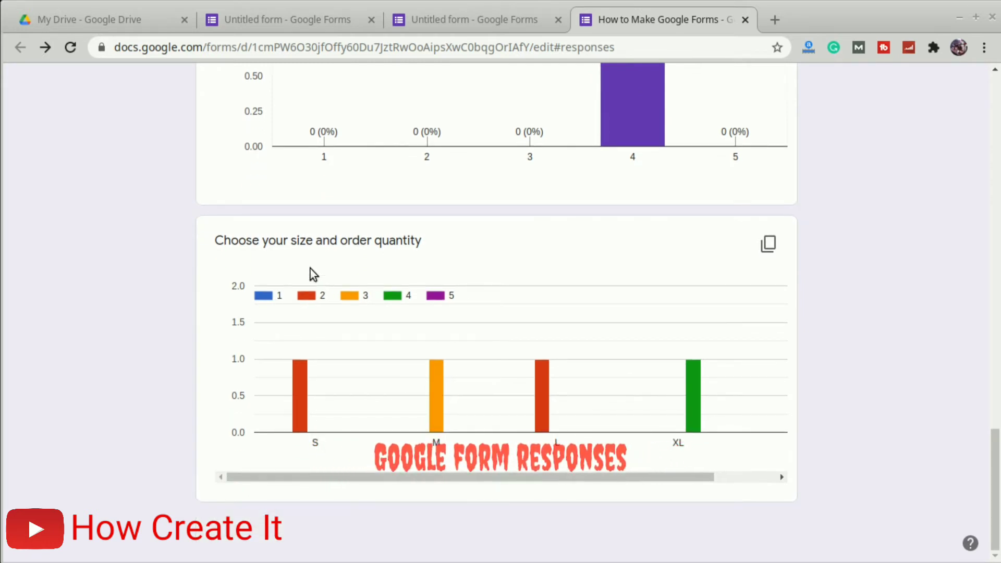
mouse_move(306, 388)
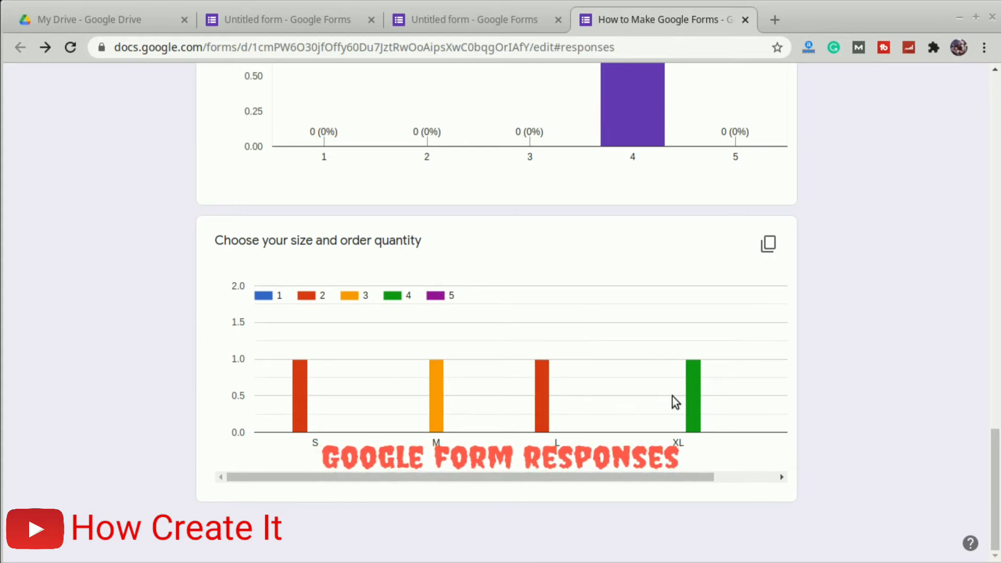
View the responses by question and show the answers to "What is your favorite color?"
scroll(690, 394, "up", 10)
scroll(691, 396, "up", 10)
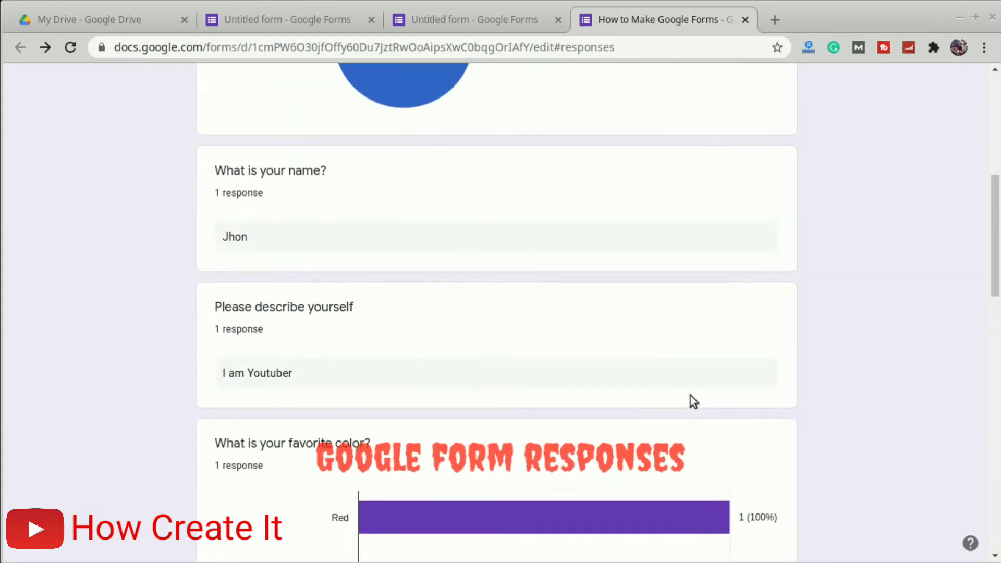
left_click(493, 279)
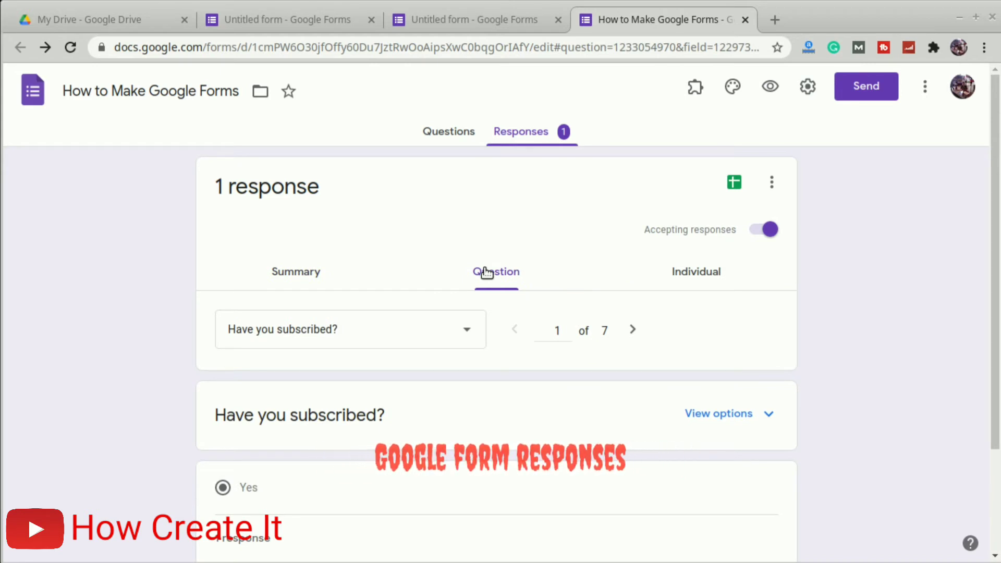
scroll(485, 272, "down", 2)
left_click(470, 209)
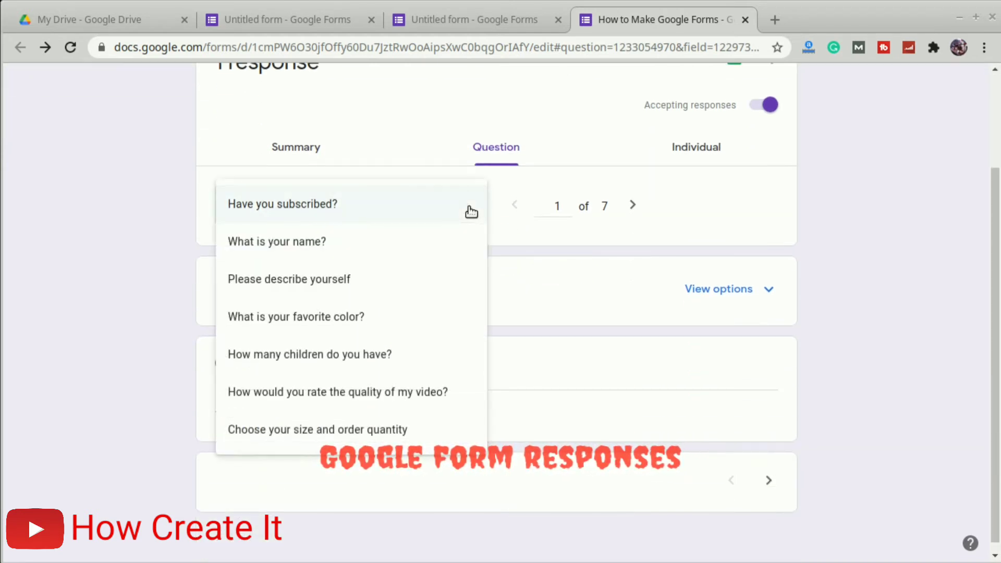
left_click(365, 318)
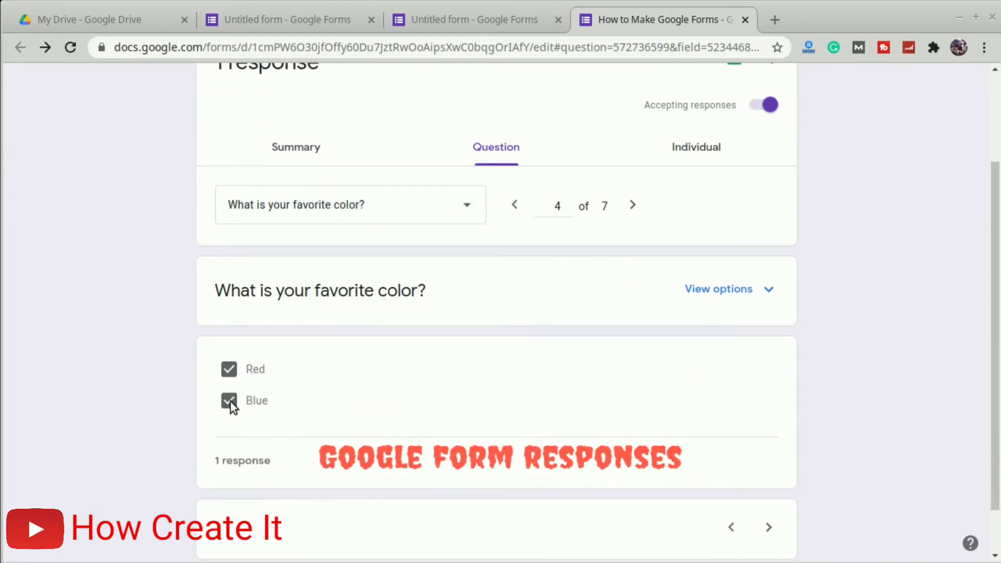
Review the individual response, checking each submitted answer down to the size and order quantity grid
left_click(720, 153)
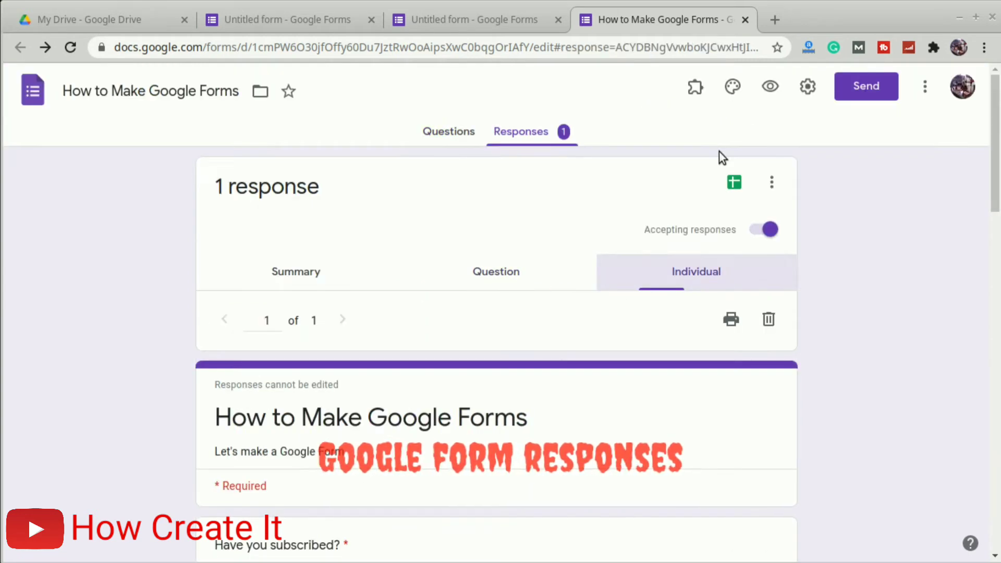
scroll(909, 261, "down", 2)
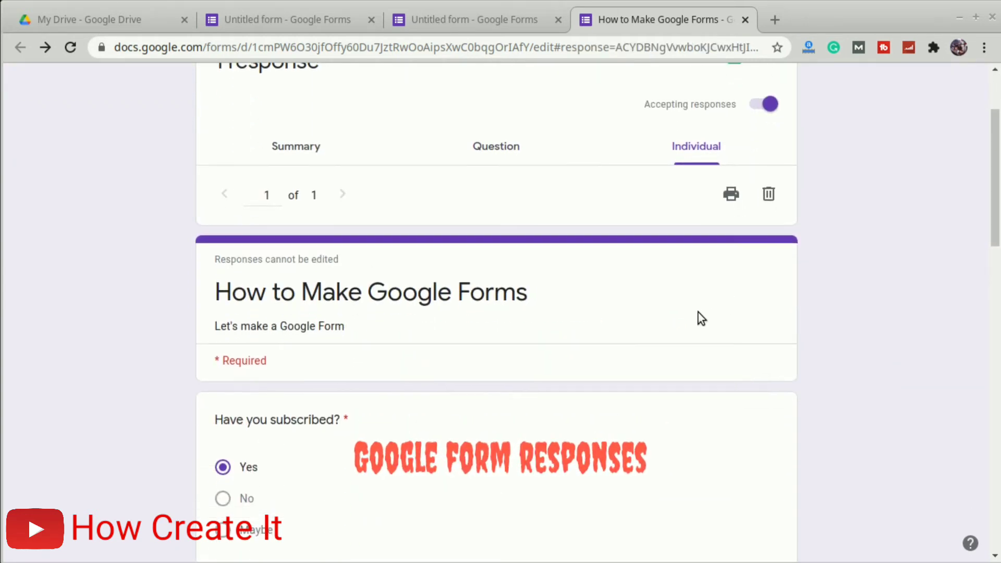
scroll(694, 317, "down", 3)
scroll(288, 364, "down", 2)
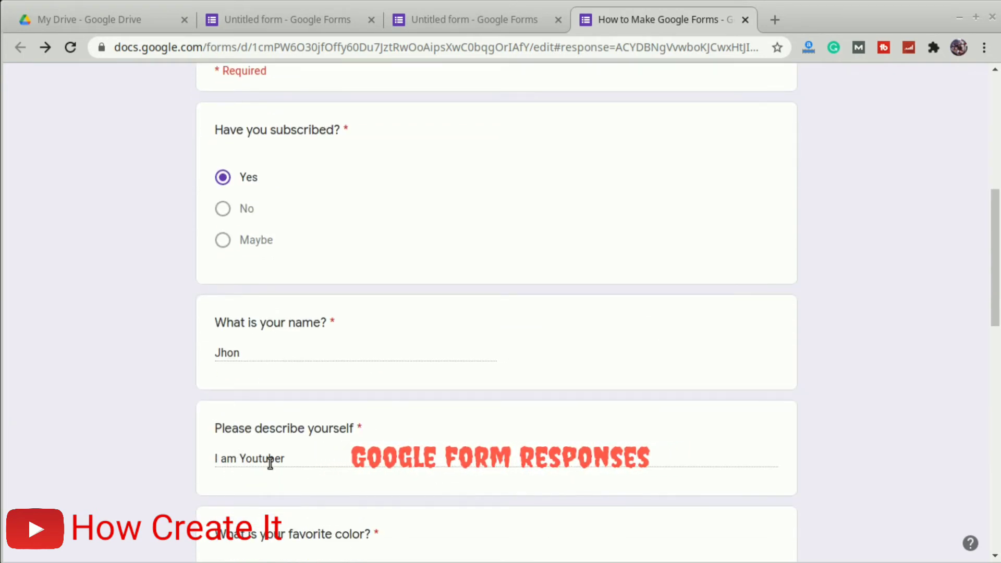
scroll(271, 459, "down", 4)
scroll(299, 403, "down", 4)
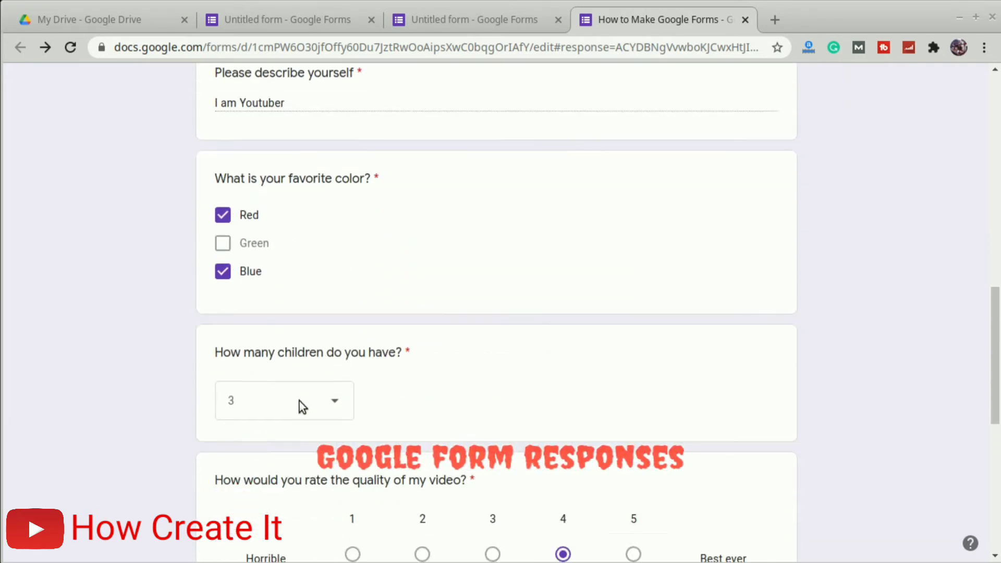
scroll(288, 334, "down", 3)
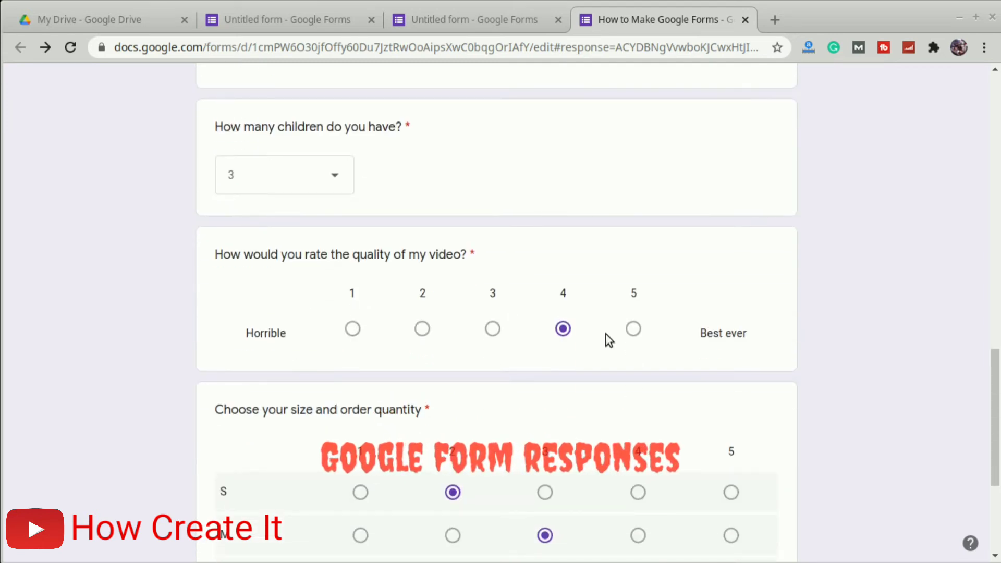
scroll(551, 319, "down", 3)
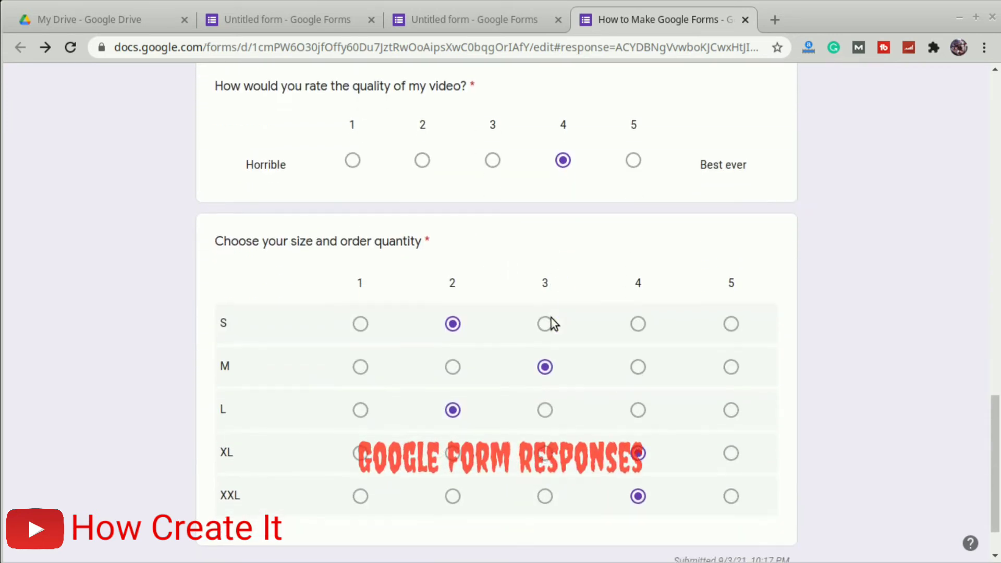
scroll(552, 319, "down", 1)
scroll(866, 315, "up", 15)
scroll(866, 309, "up", 7)
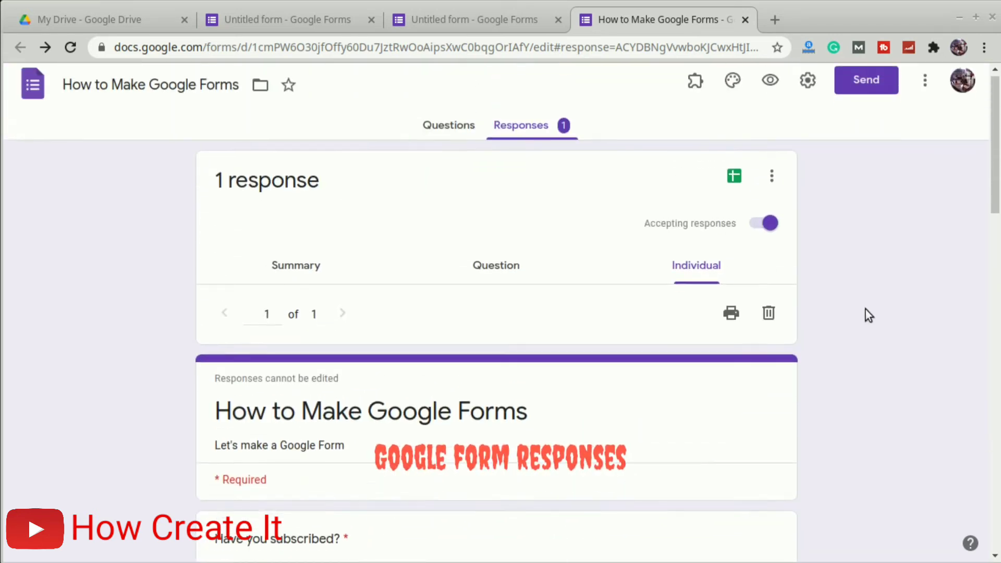
left_click(771, 182)
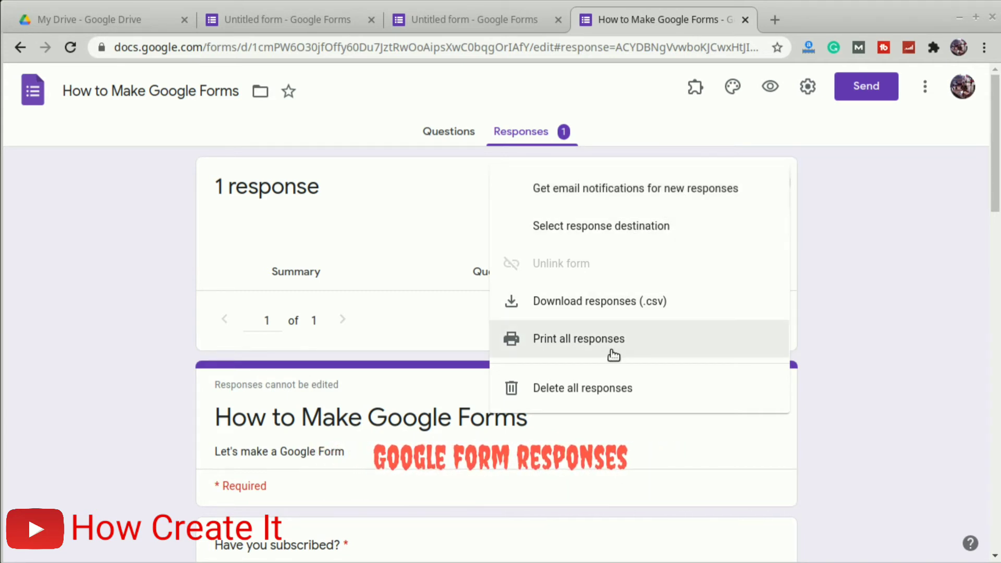
left_click(875, 242)
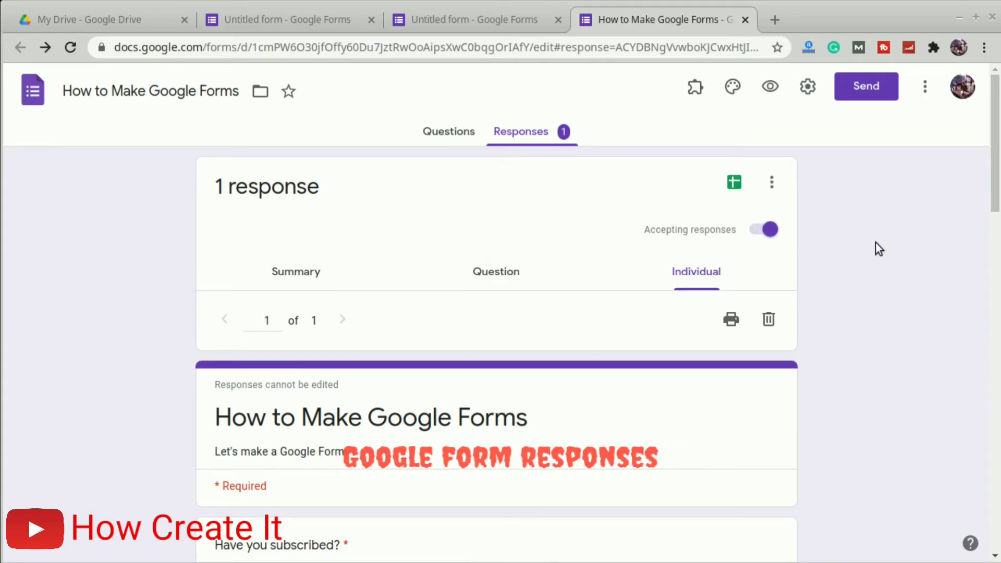
Create a new spreadsheet as the destination for the form's responses
left_click(733, 186)
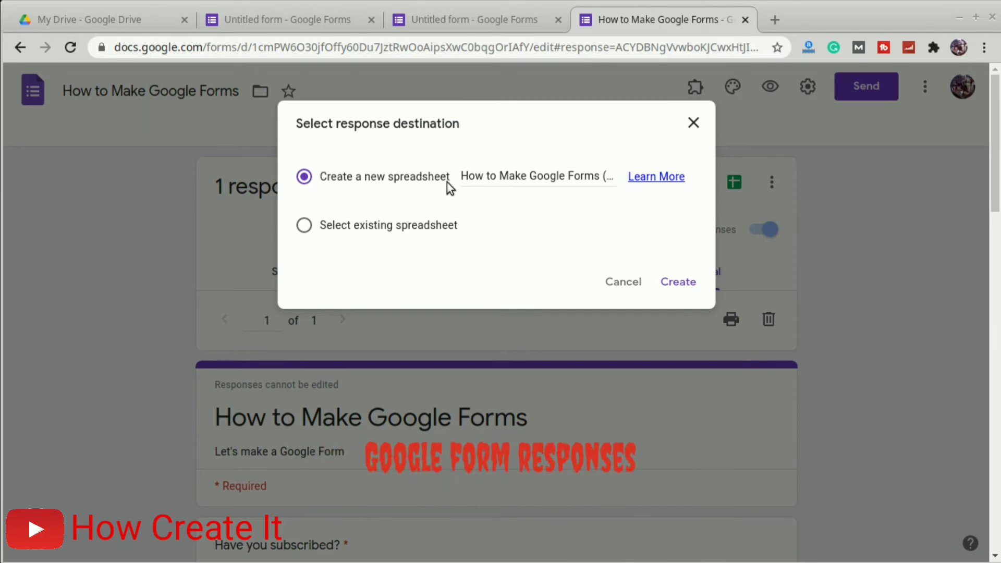
left_click(685, 283)
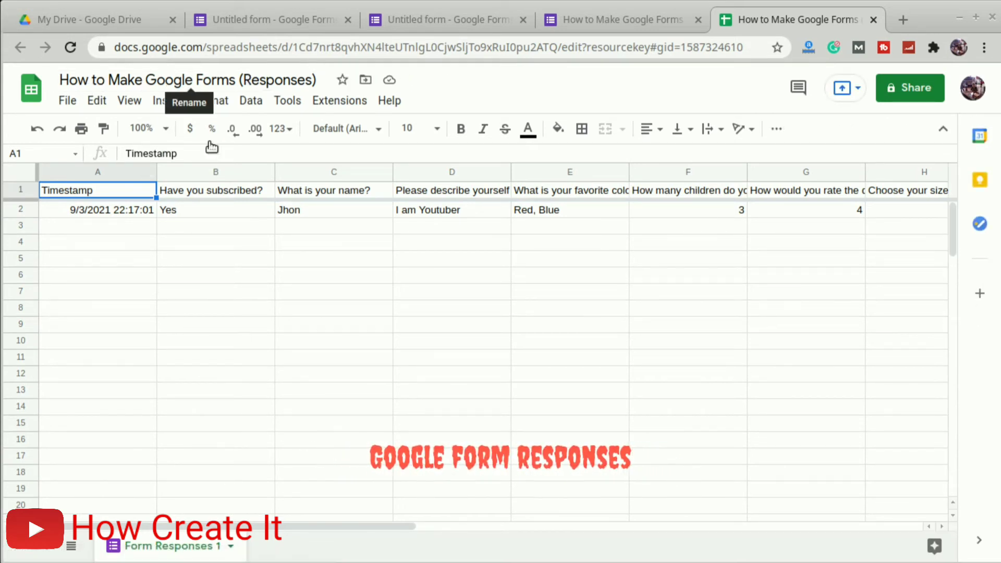
Check the subscription, name, self-description, favorite color and number of children columns in the response spreadsheet
left_click(174, 190)
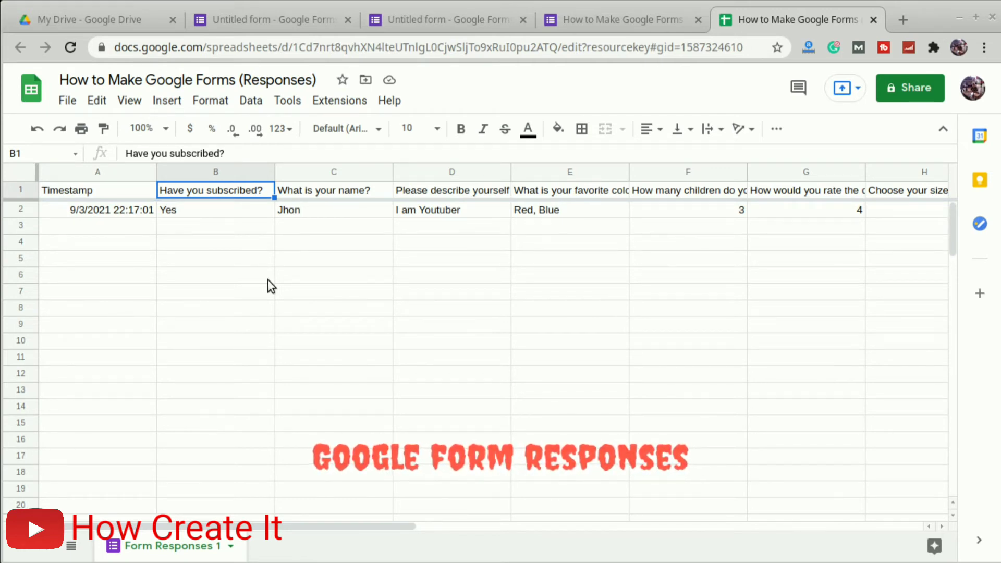
left_click(343, 194)
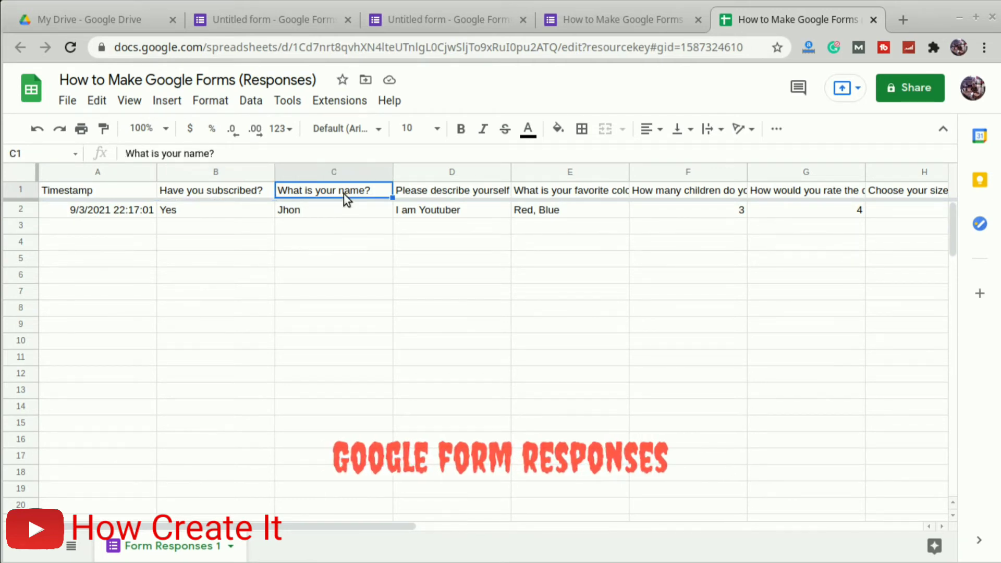
left_click(418, 207)
left_click(566, 208)
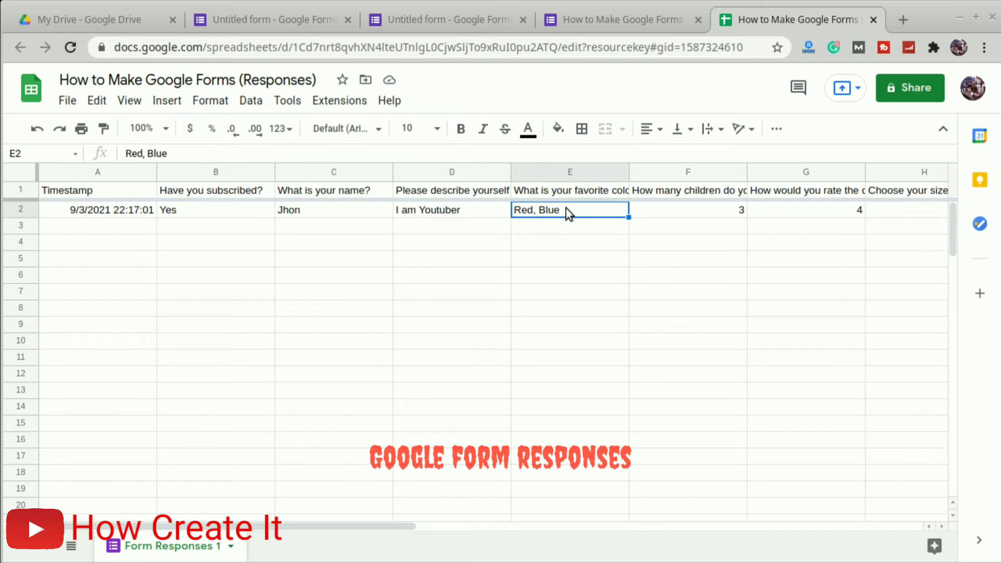
left_click(684, 208)
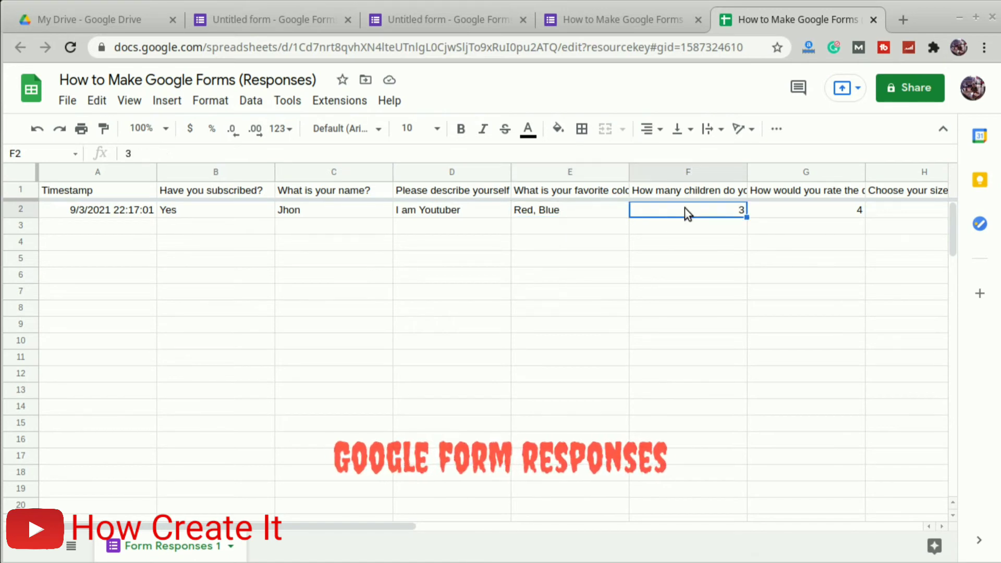
Examine the size and order quantity columns of the response spreadsheet, through the XXL column
left_click(943, 527)
left_click(943, 527)
left_click(943, 527)
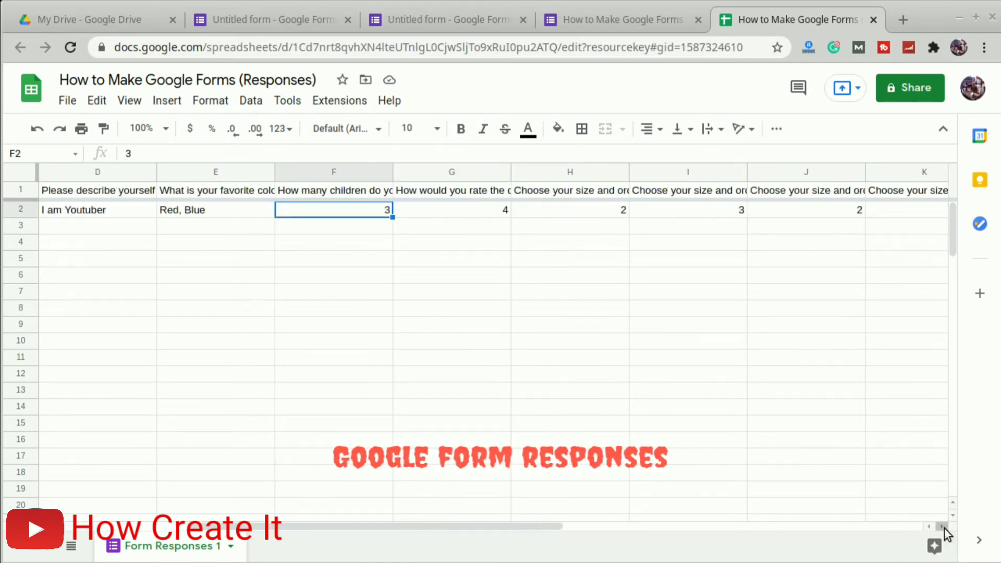
left_click(943, 526)
left_click(943, 526)
left_click(942, 527)
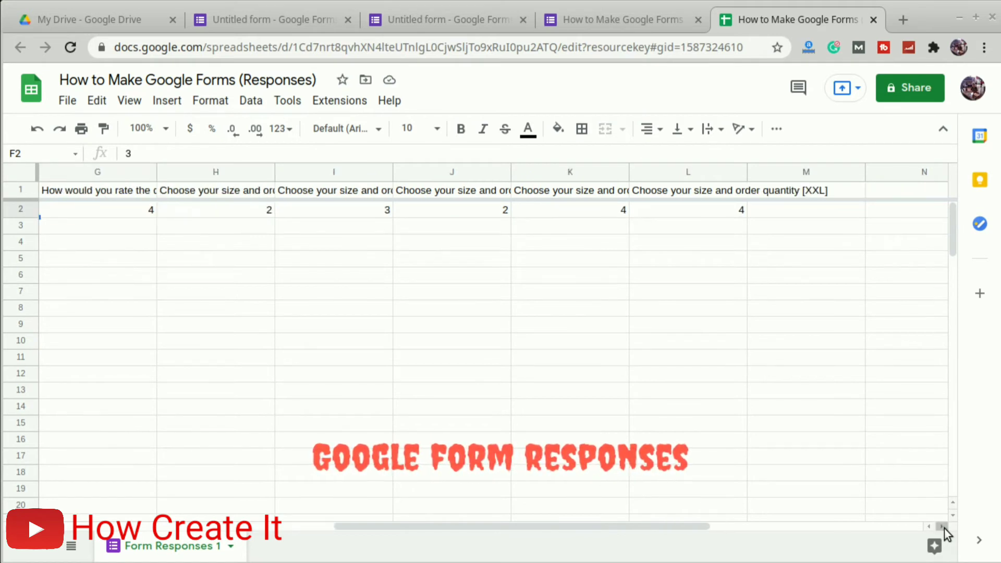
left_click(943, 527)
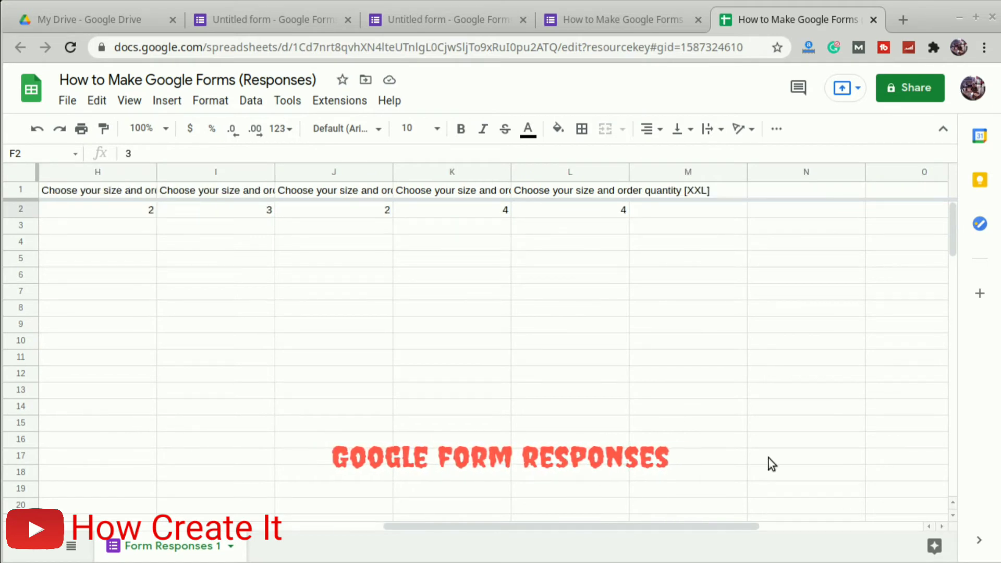
left_click(323, 211)
left_click(599, 209)
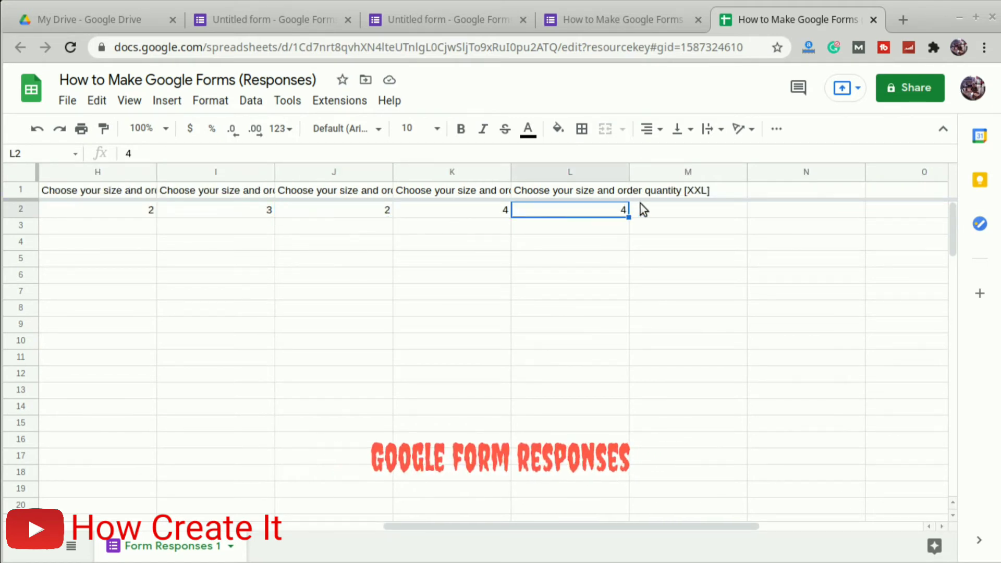
left_click_drag(408, 526, 106, 532)
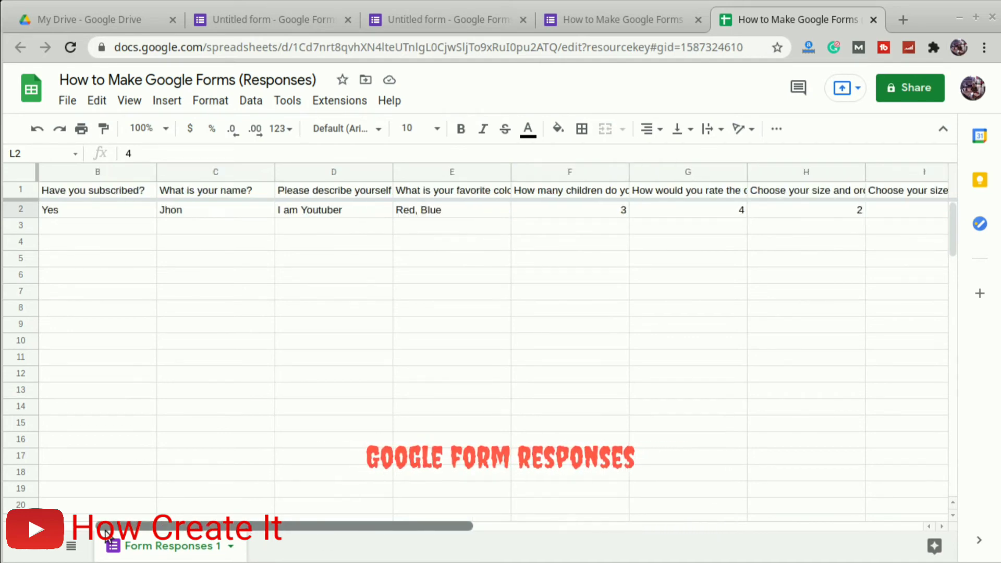
left_click(319, 326)
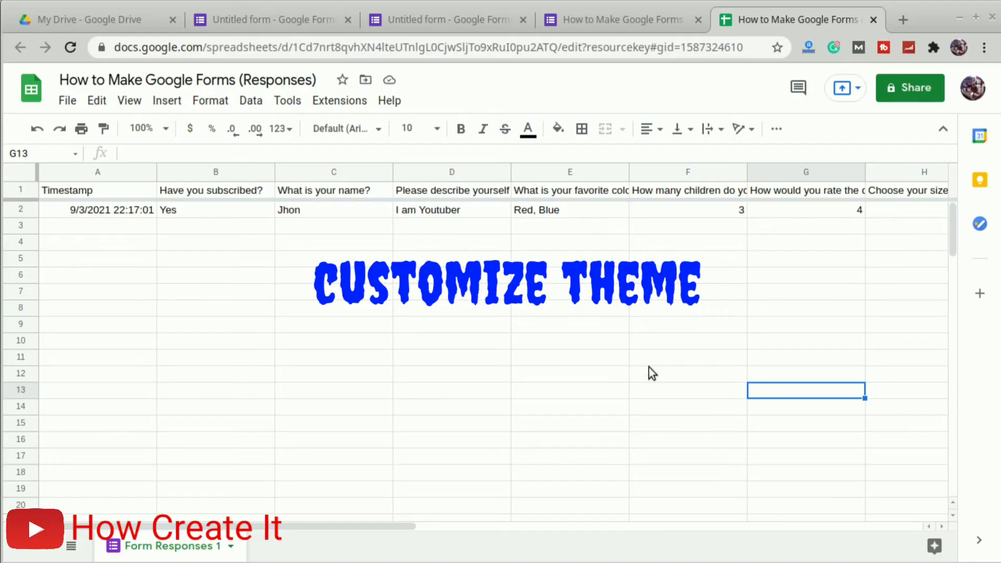
Return to the form's questions and open its theme options
left_click(611, 20)
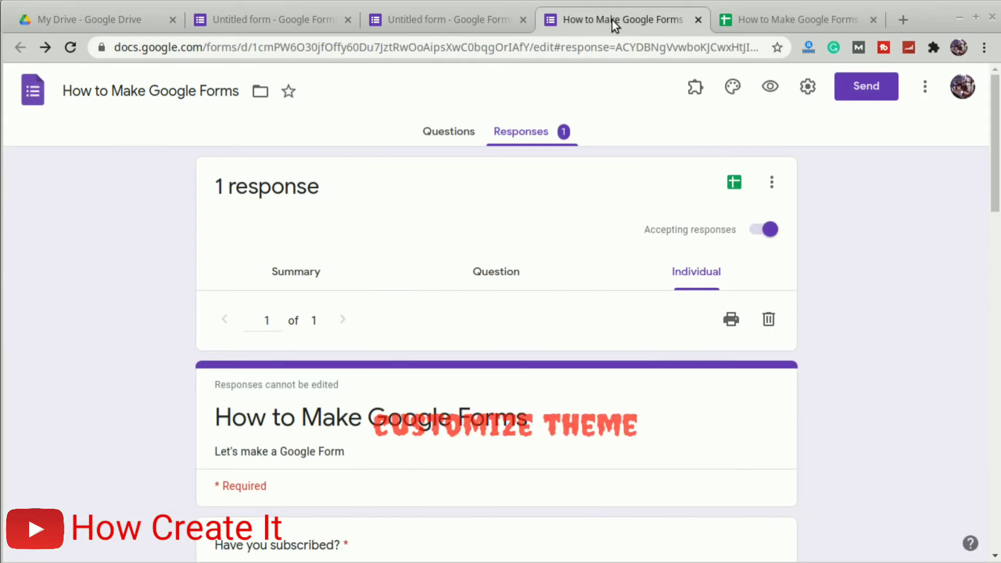
left_click(447, 131)
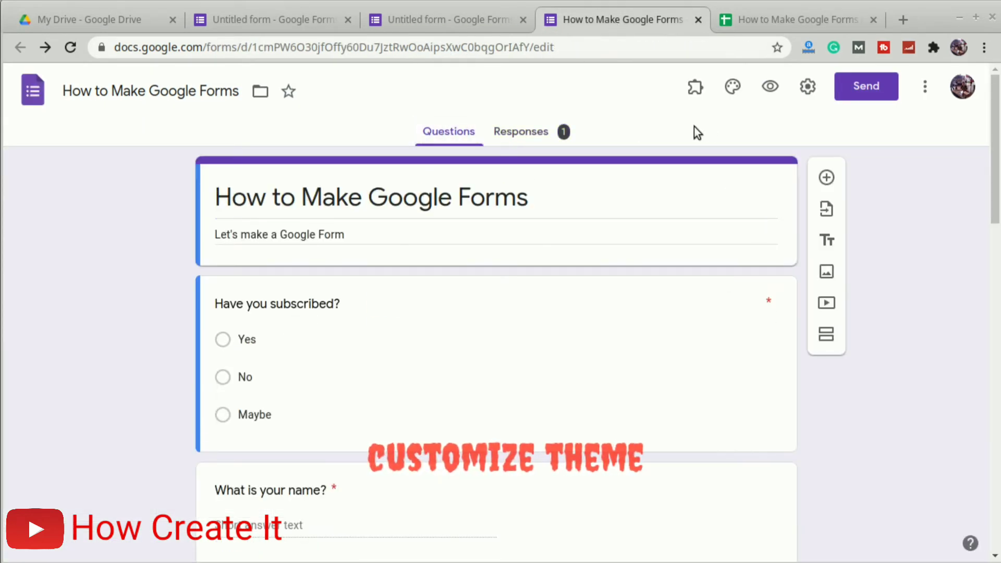
left_click(732, 87)
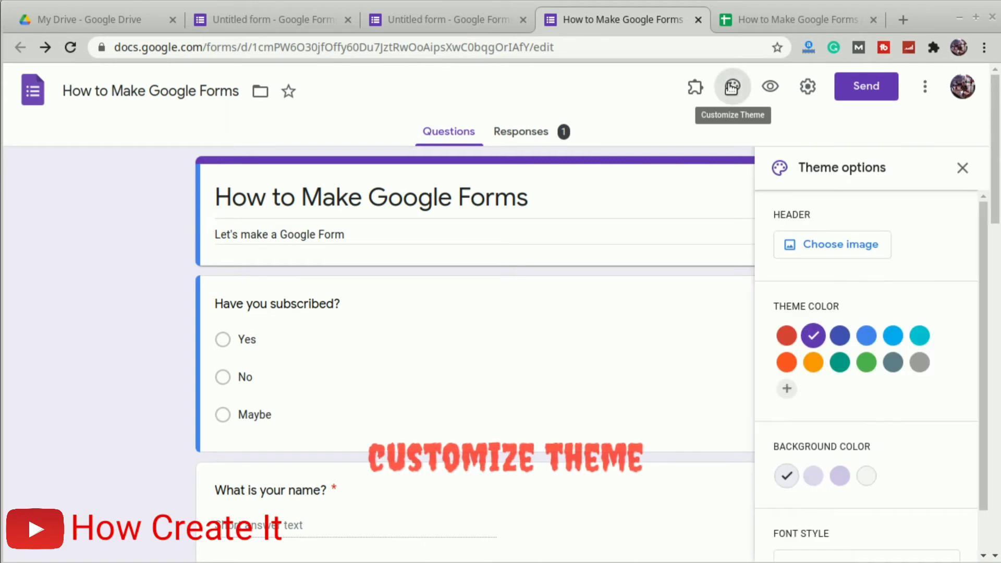
Browse the Work and School, Birthday and Party header themes, and insert the yellow cupcake image from Party as the form header
left_click(841, 250)
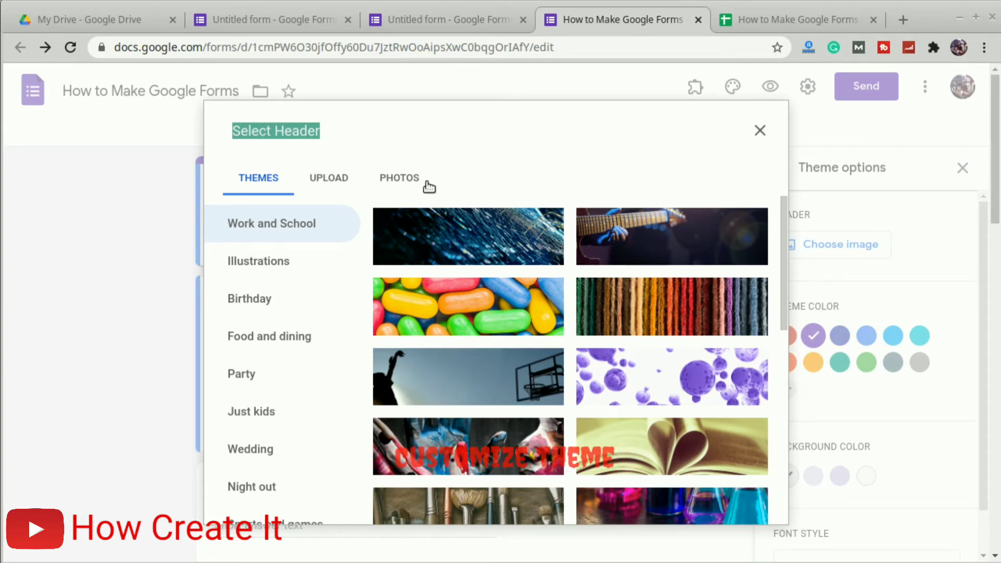
scroll(465, 286, "down", 5)
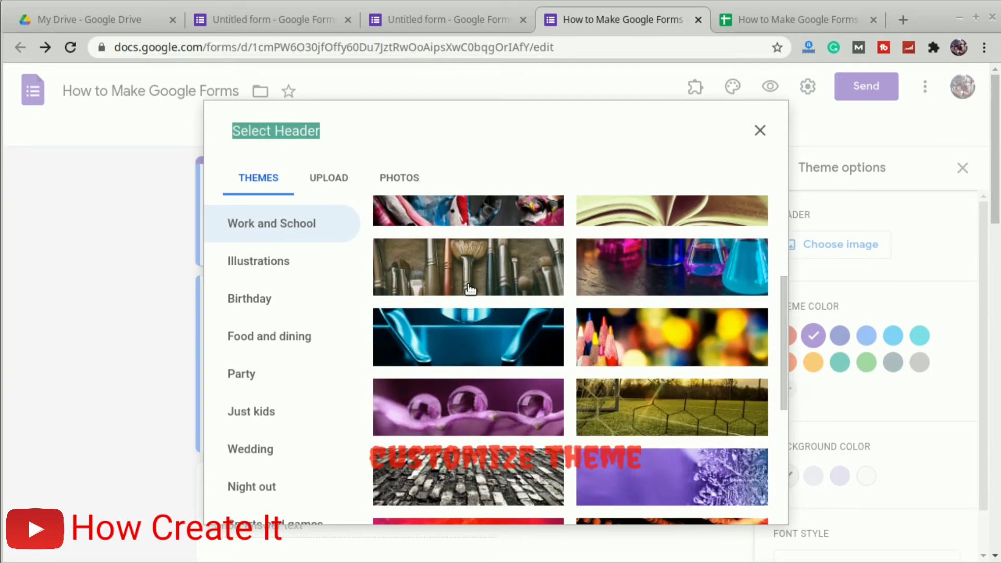
scroll(471, 288, "down", 10)
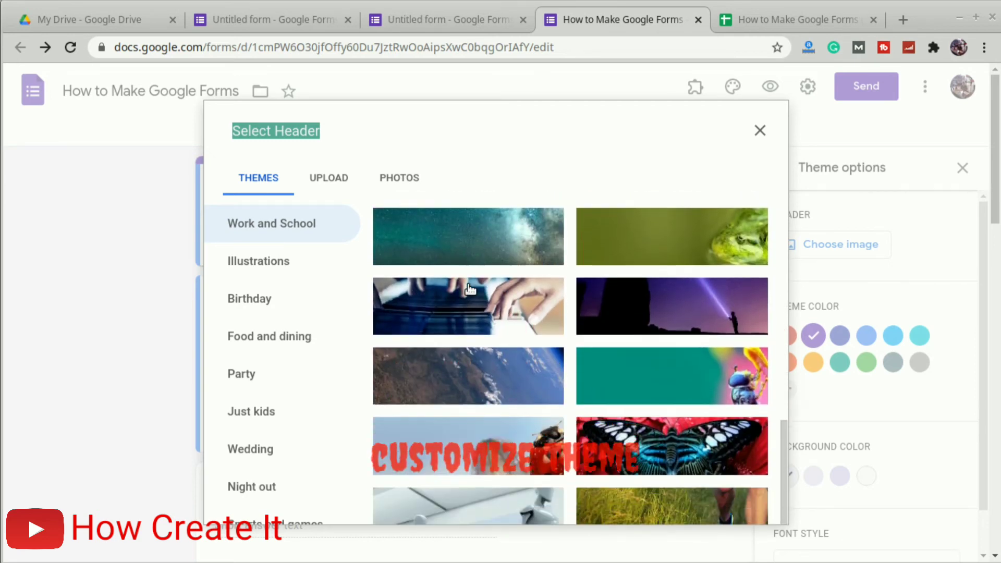
left_click(252, 296)
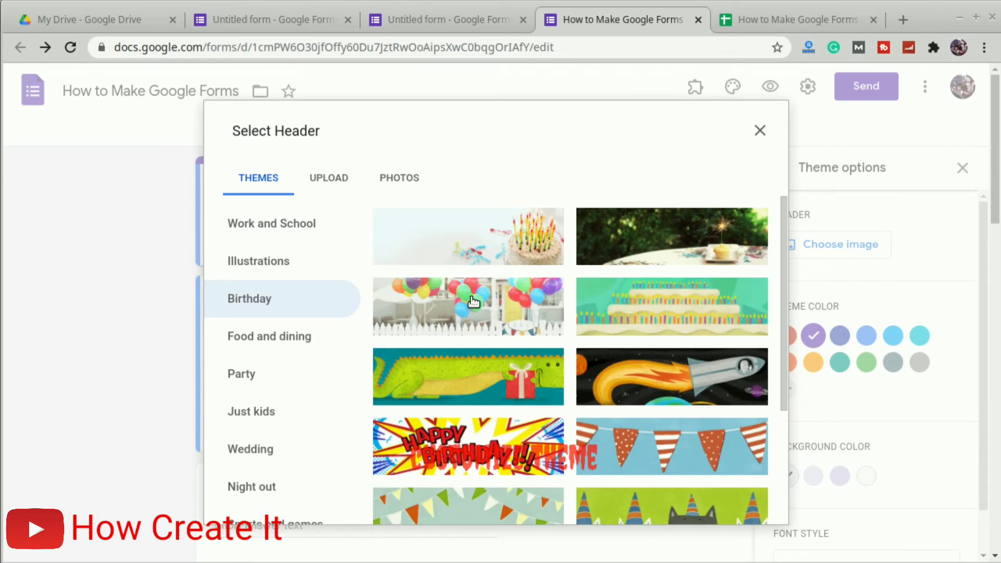
scroll(473, 301, "down", 8)
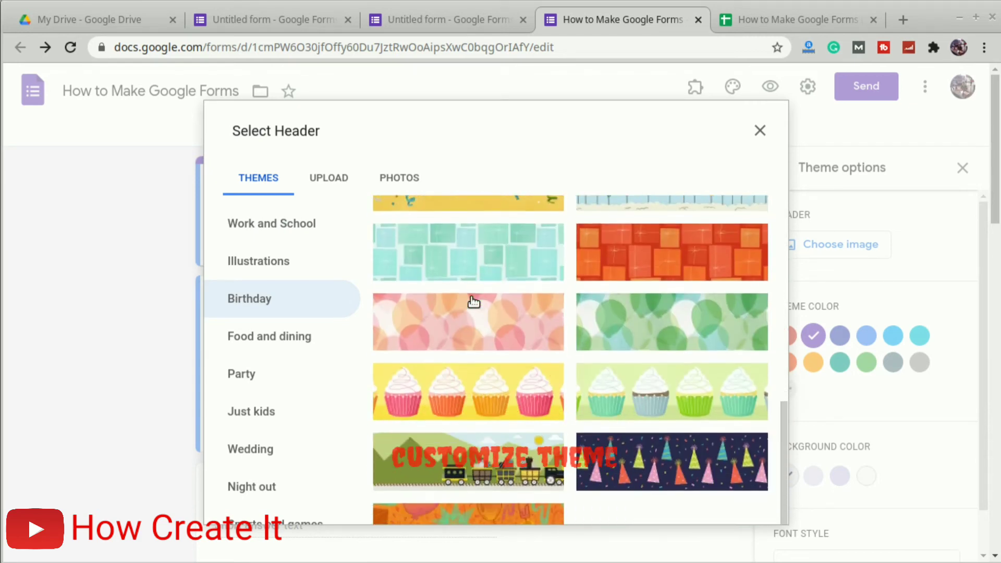
left_click(241, 374)
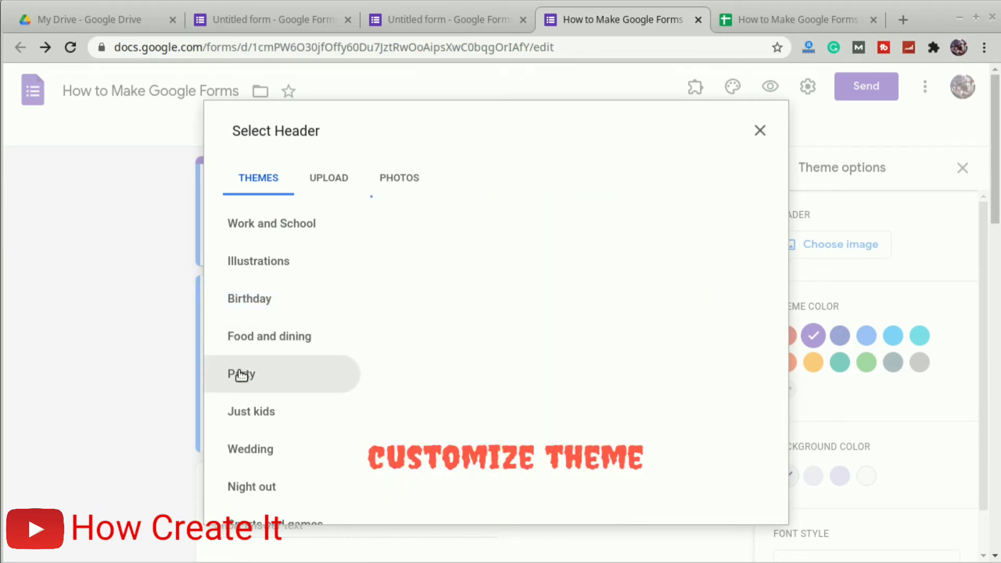
scroll(566, 347, "down", 4)
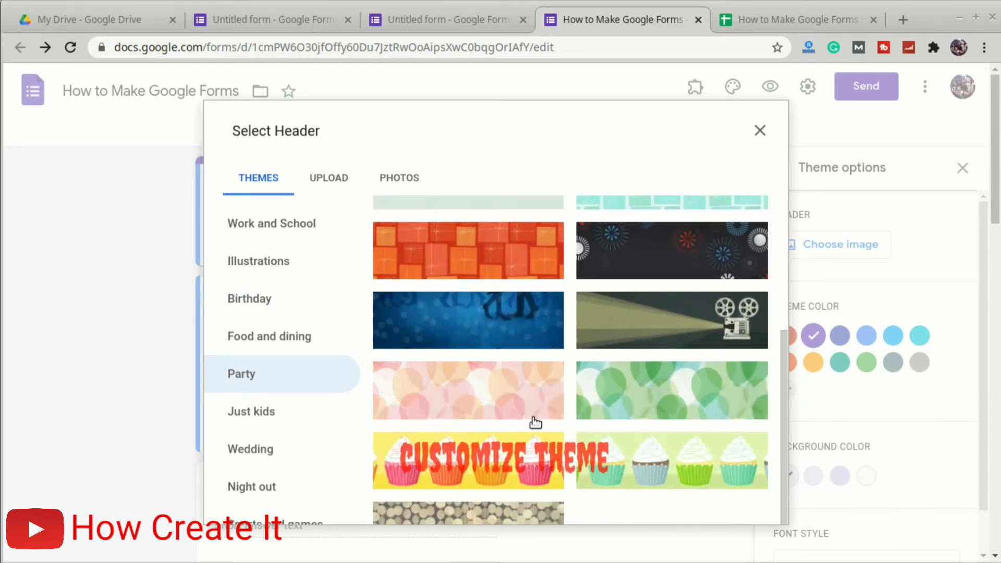
left_click(468, 463)
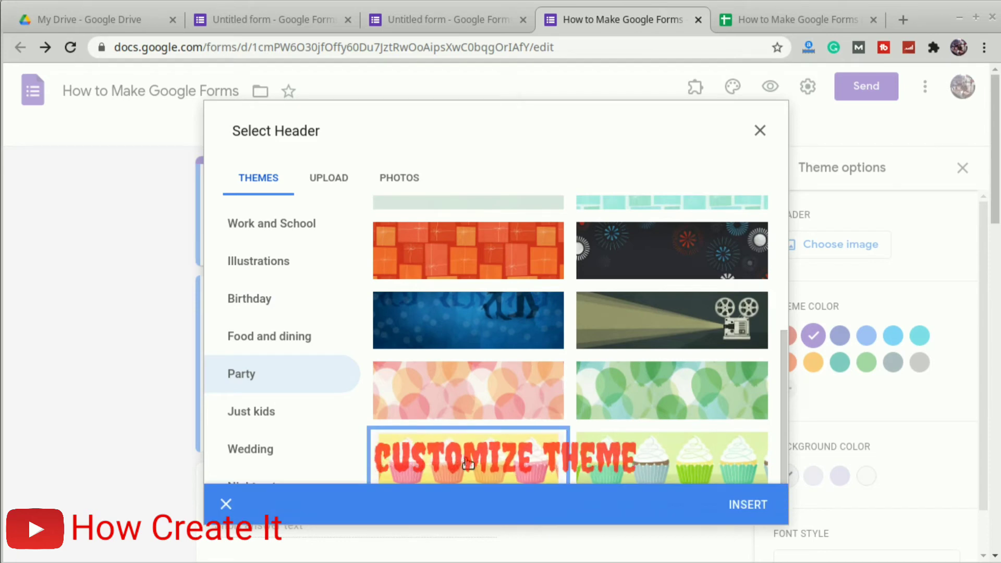
left_click(751, 502)
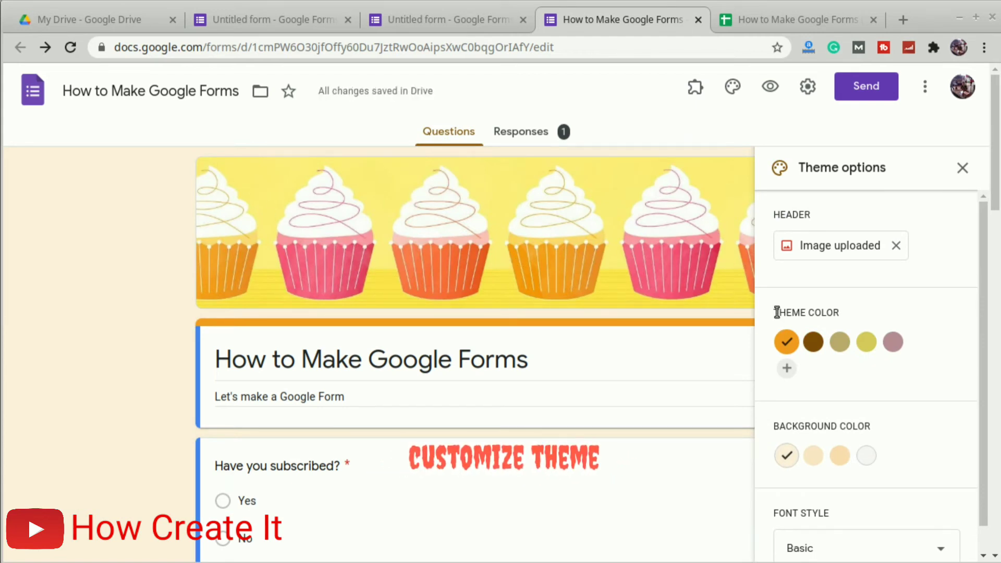
Add a custom muted blue theme color, #435c8e, and apply it to the form
left_click_drag(775, 312, 833, 312)
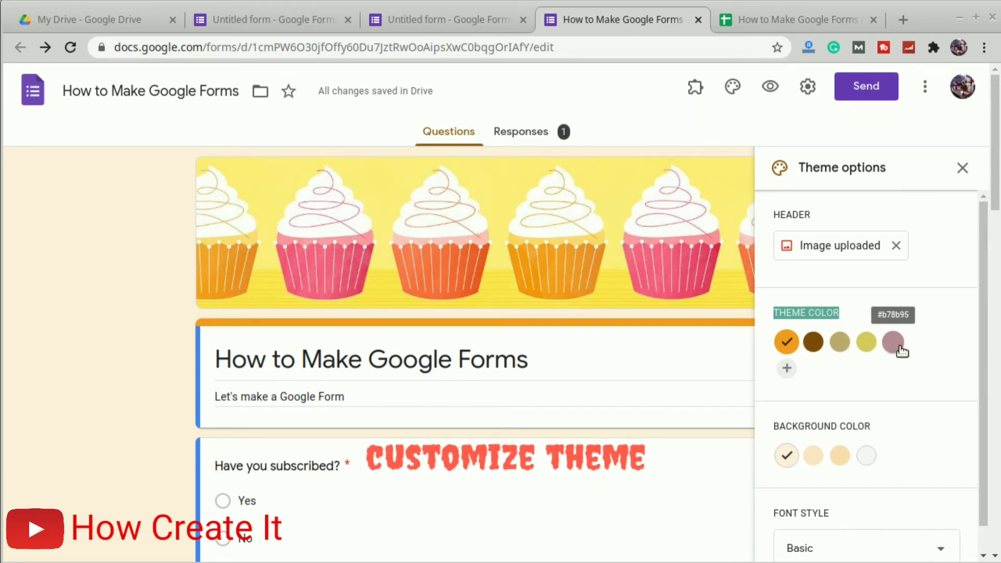
left_click(787, 368)
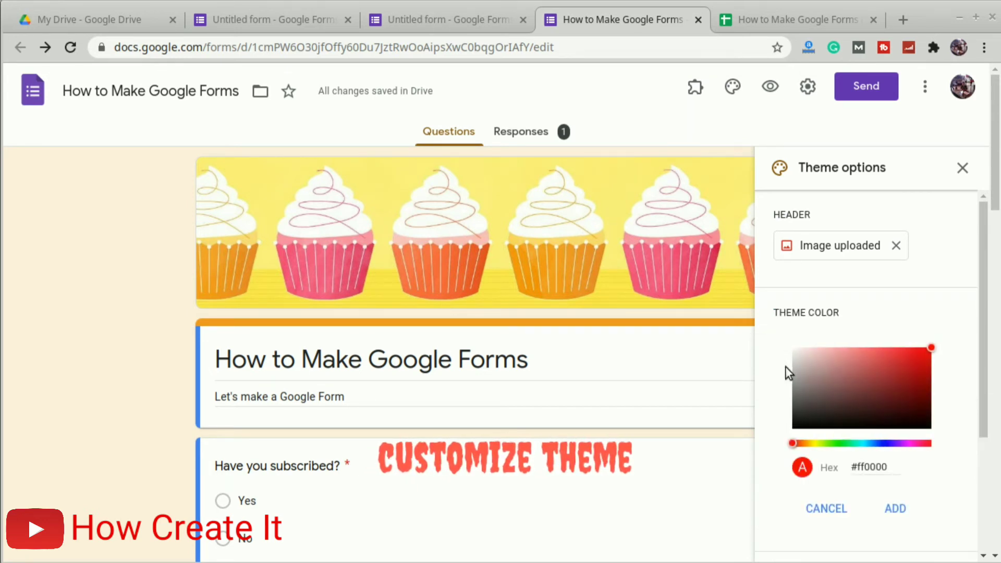
left_click_drag(854, 445, 877, 444)
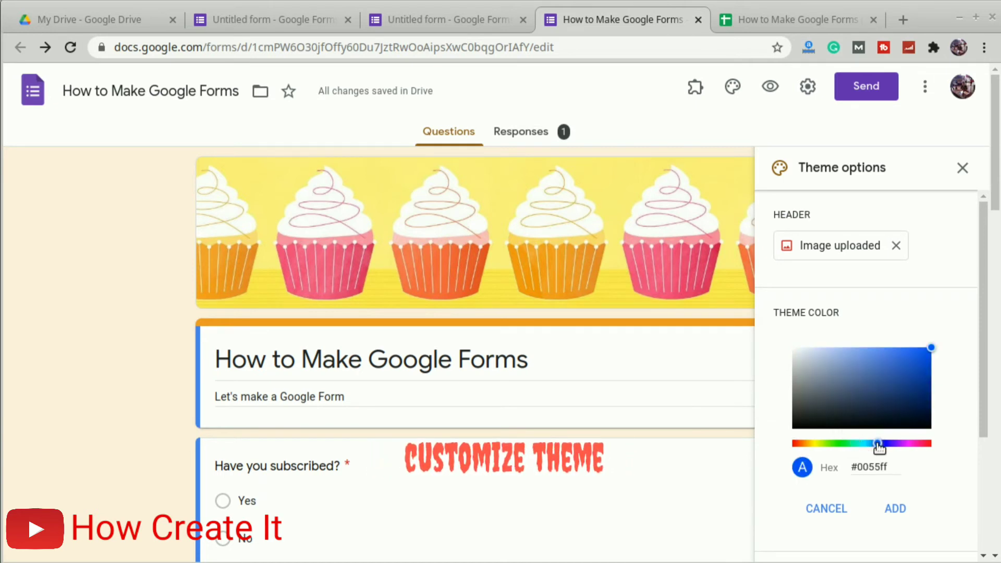
left_click_drag(931, 349, 864, 386)
left_click(894, 503)
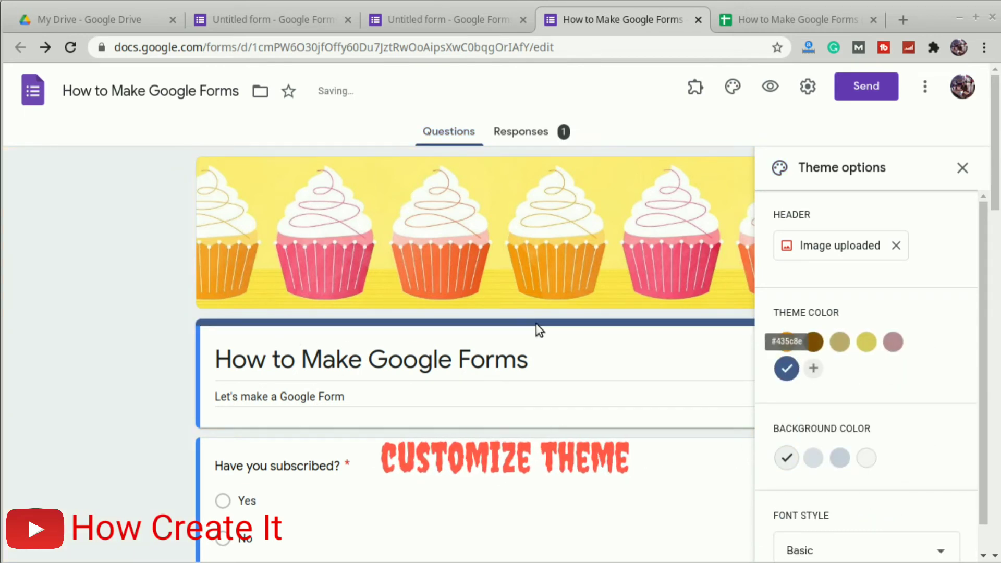
Set the form's background color to Dark #c7cedd and its font style to Playful, and close the theme options
scroll(879, 394, "down", 1)
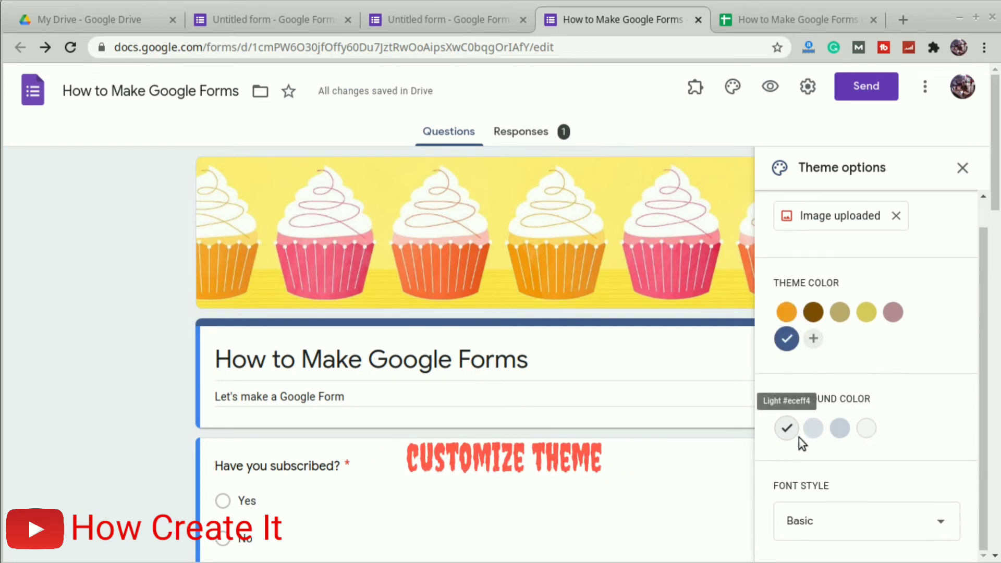
left_click(840, 428)
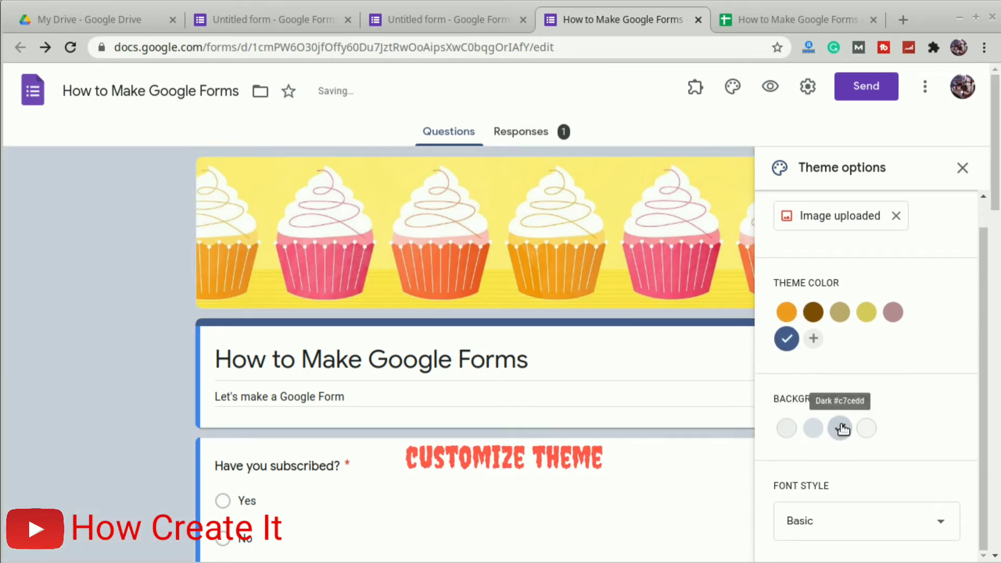
scroll(960, 477, "down", 3)
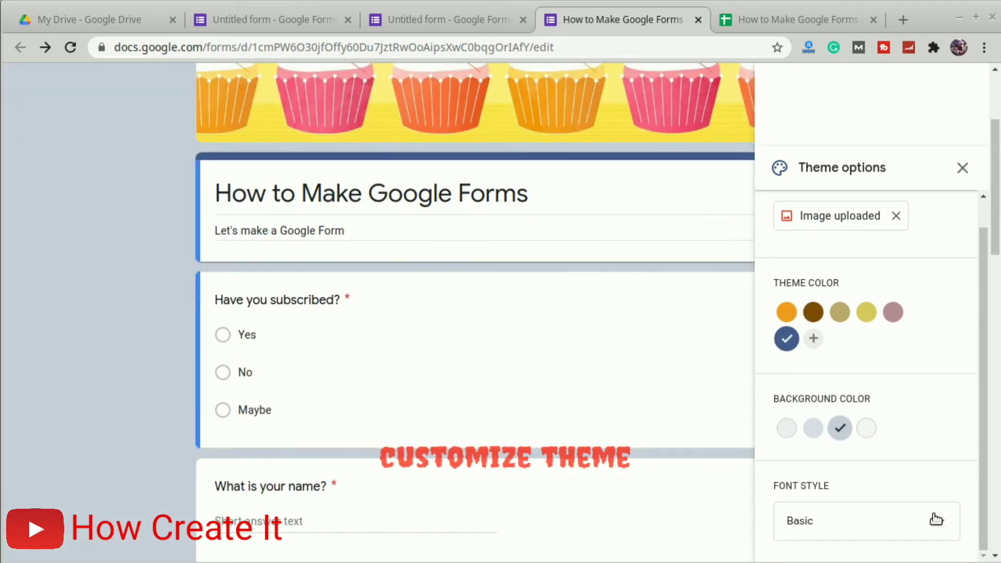
left_click(938, 524)
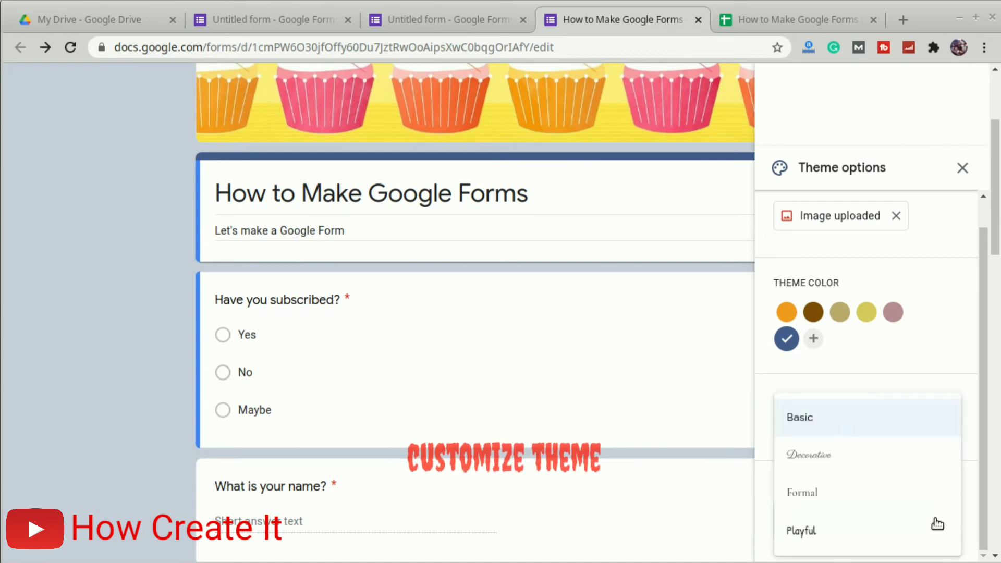
left_click(798, 532)
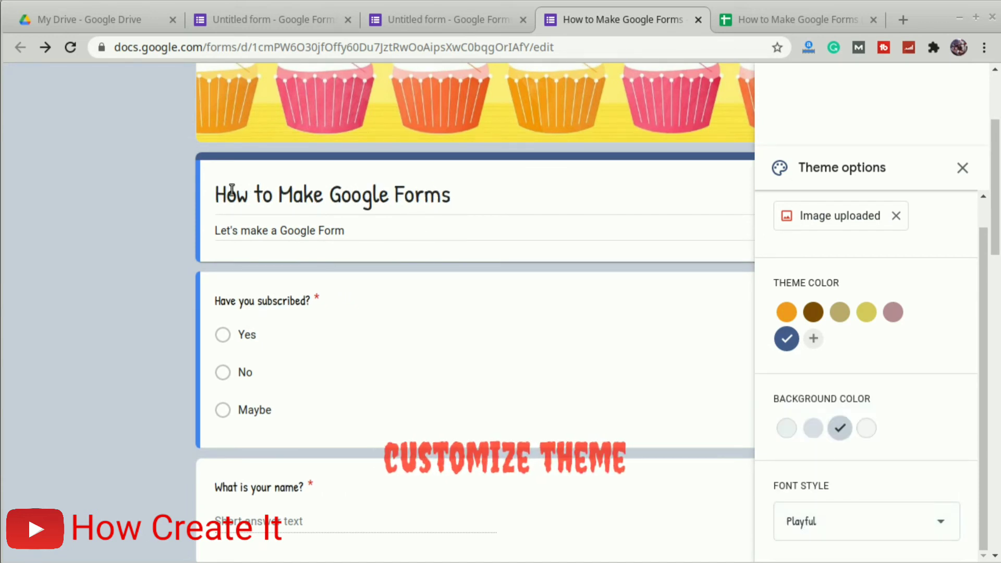
scroll(545, 293, "up", 3)
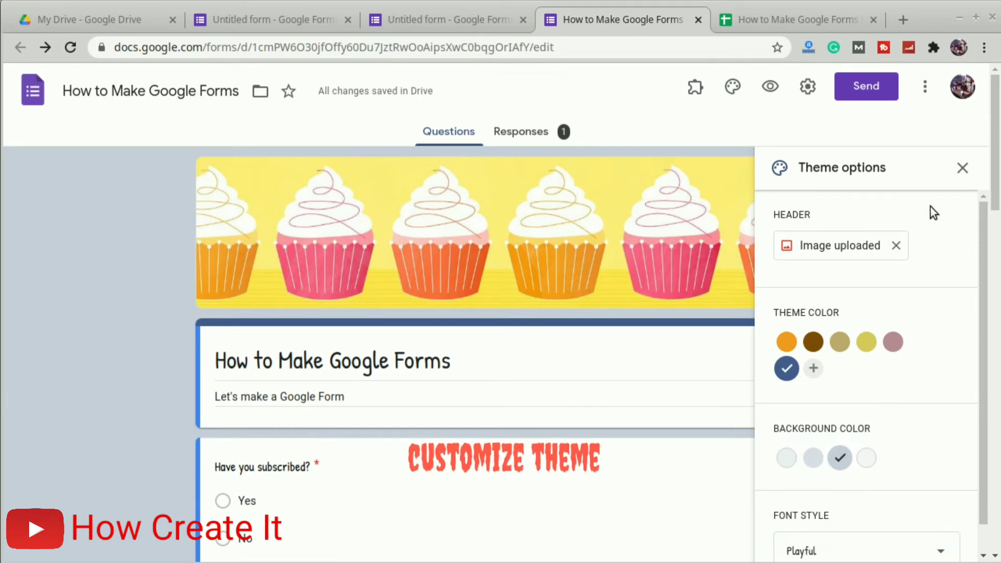
left_click(962, 169)
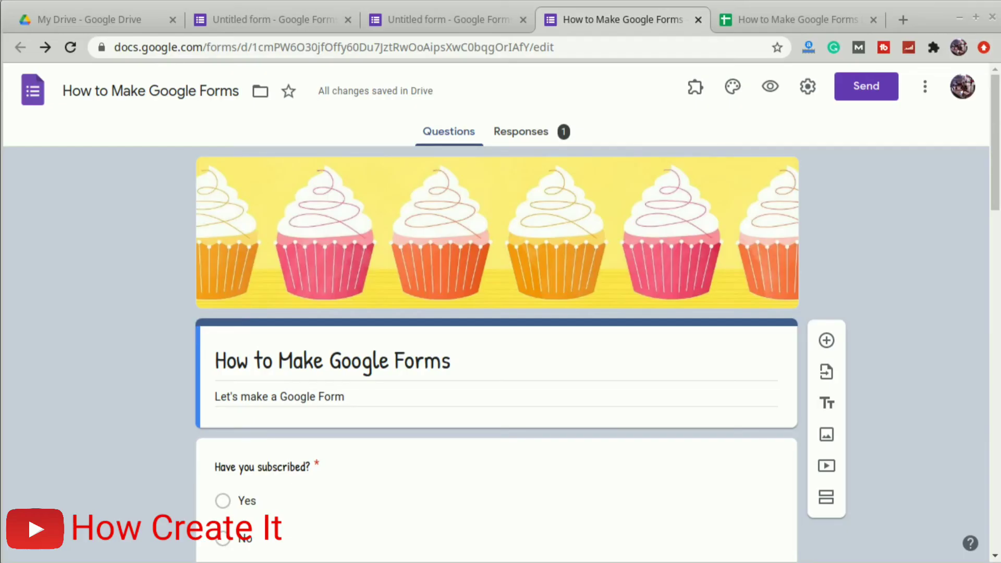
Upload subs.png from the My Photos folder as the image for the "Have you subscribed?" question
scroll(936, 455, "down", 2)
scroll(937, 454, "down", 1)
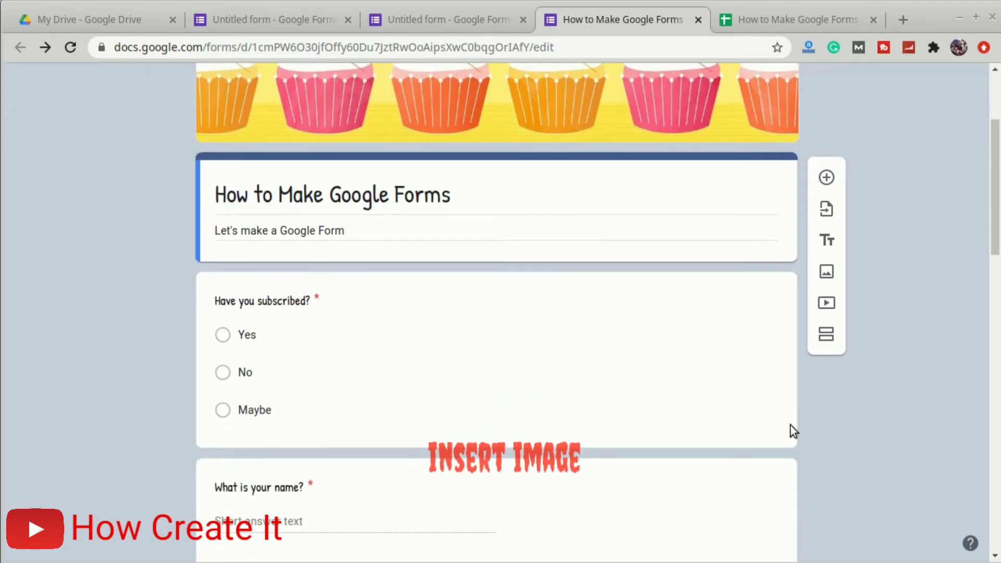
left_click(289, 300)
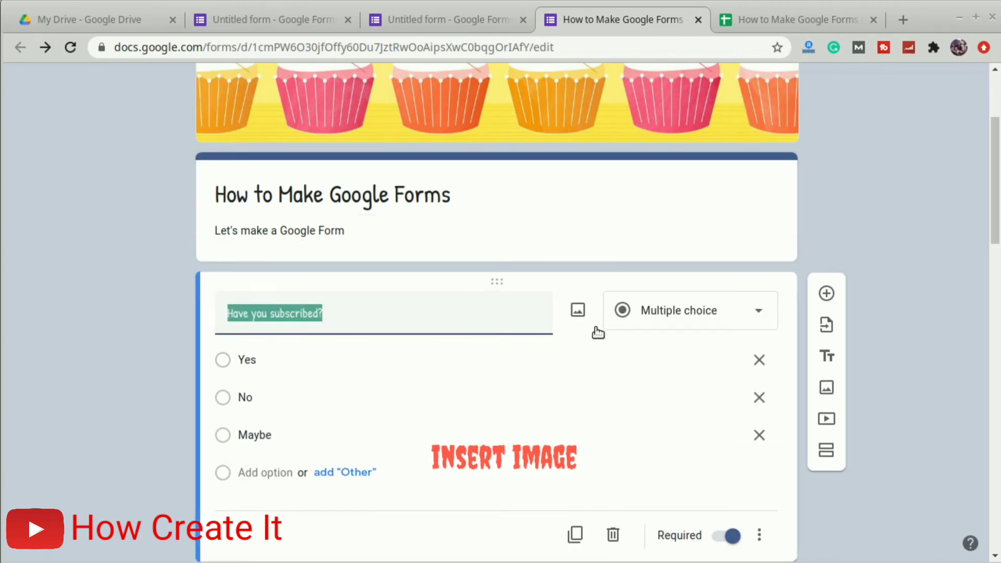
left_click(576, 308)
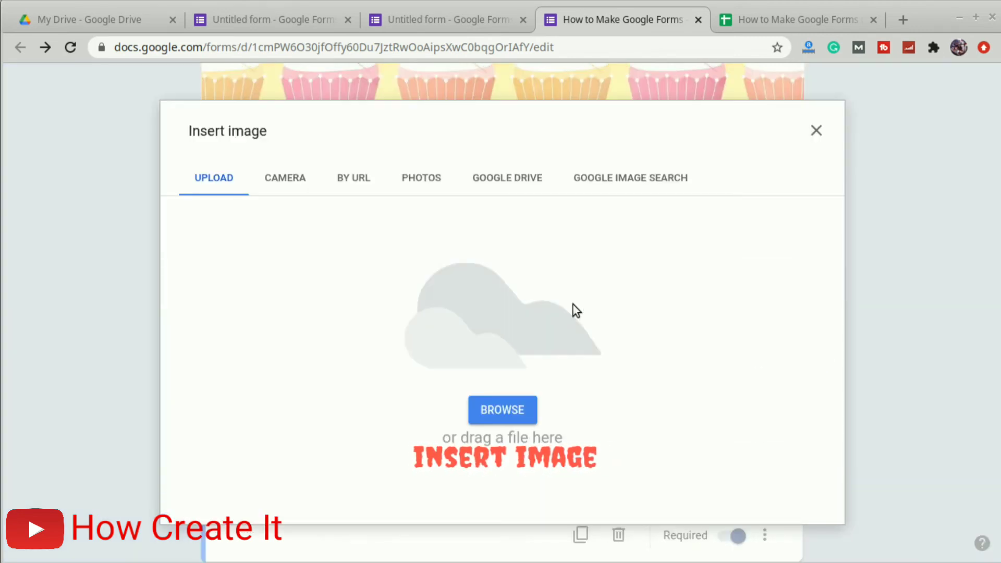
left_click(501, 409)
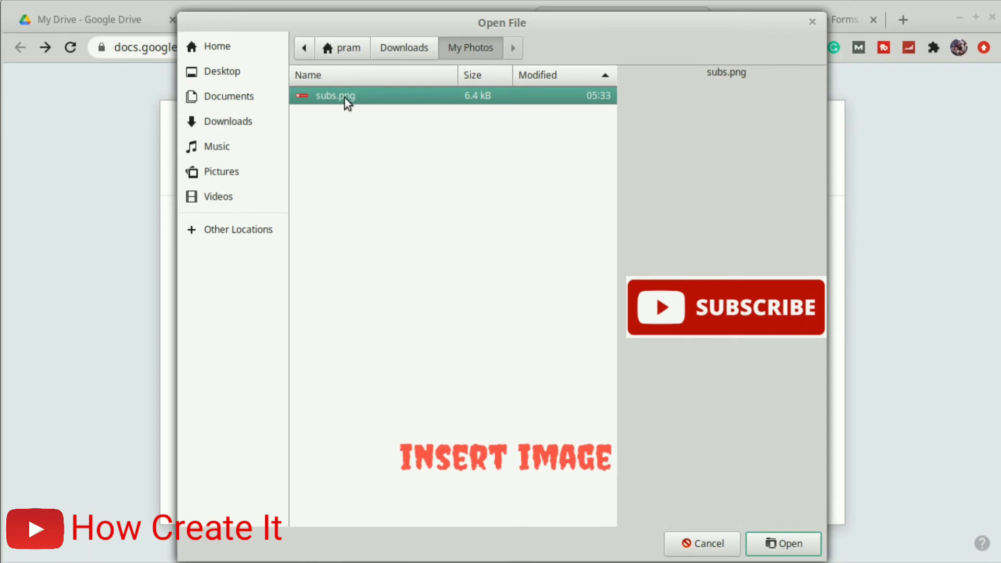
left_click(782, 544)
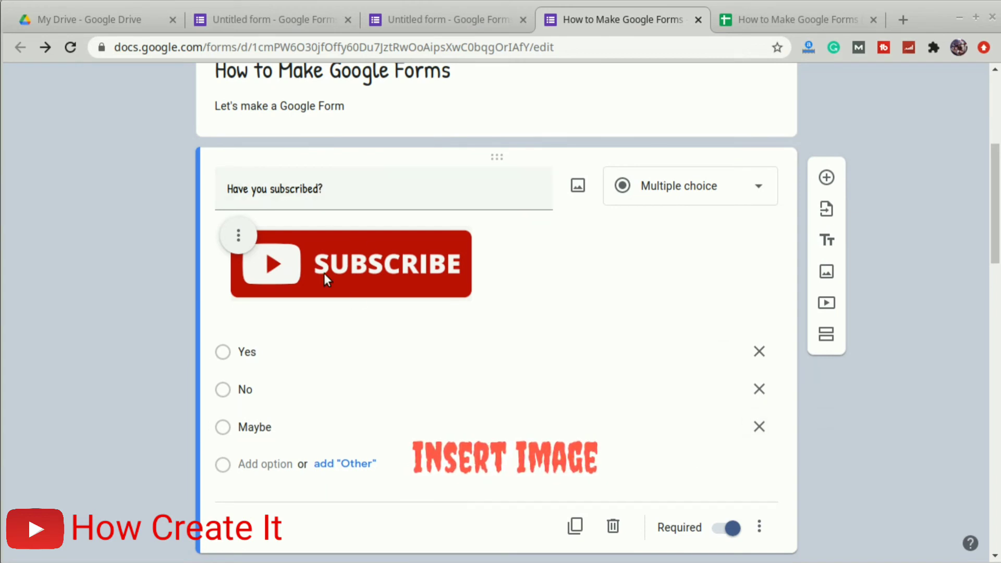
Try right and center alignment for the SUBSCRIBE image, and return it to left alignment
left_click(241, 233)
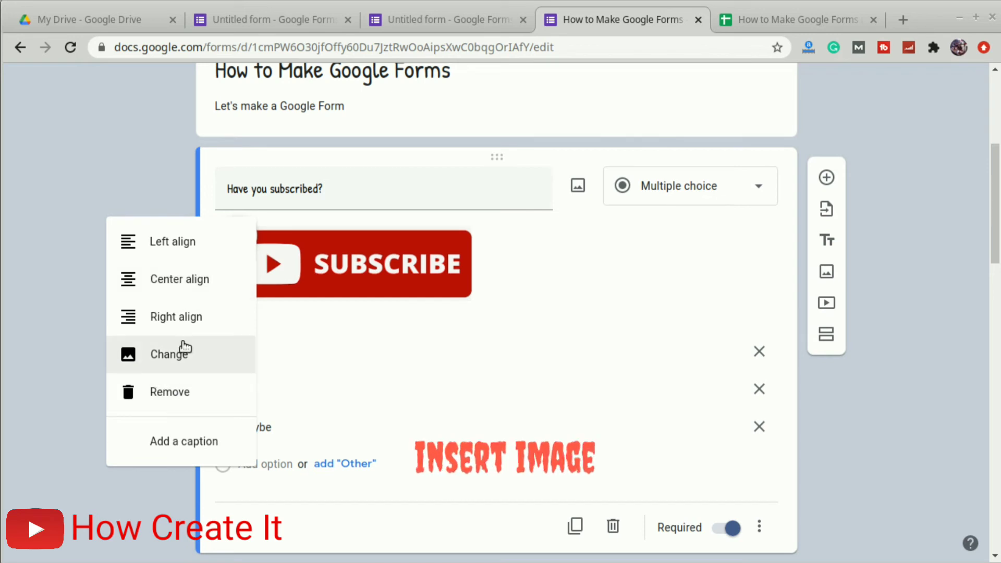
left_click(163, 317)
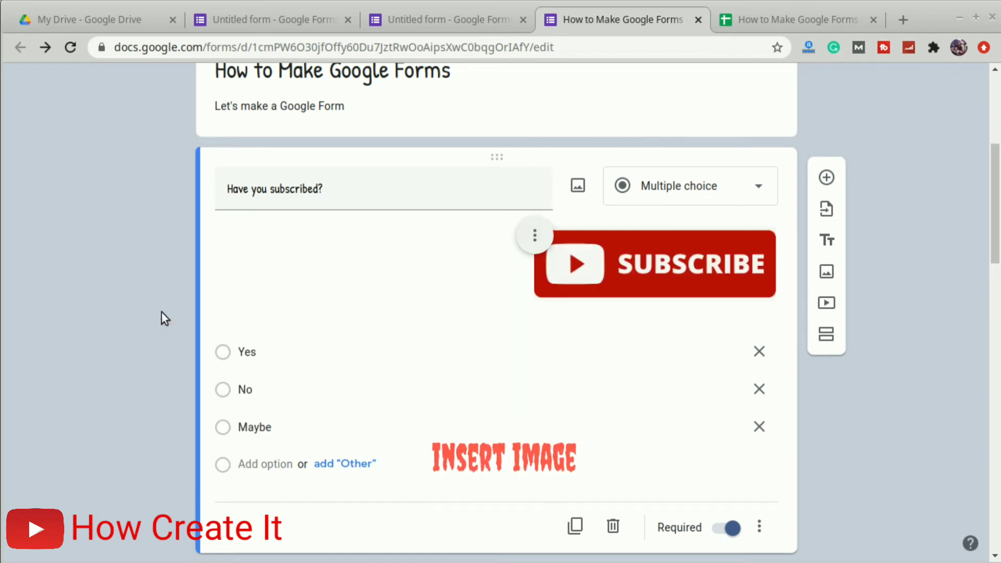
left_click(534, 236)
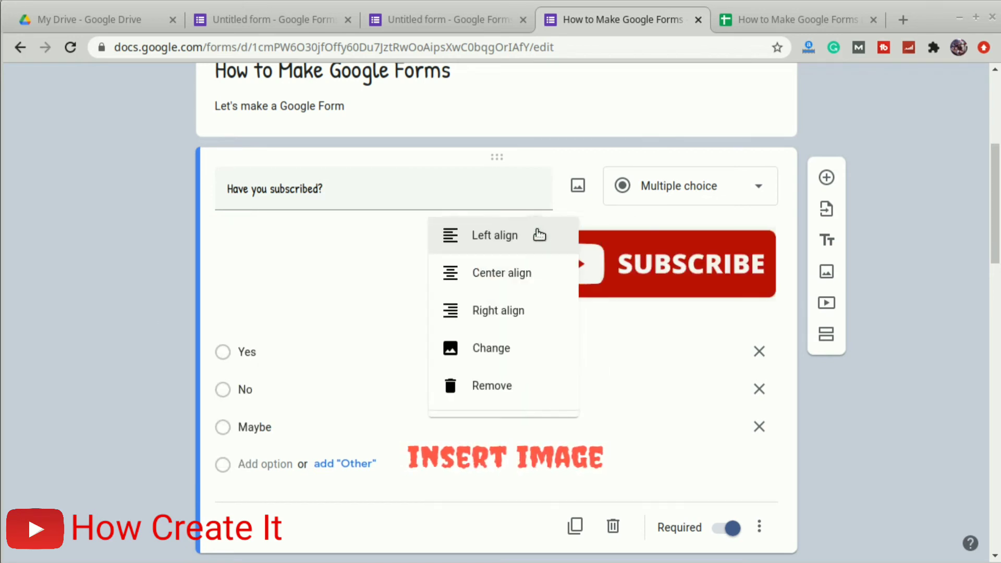
left_click(472, 287)
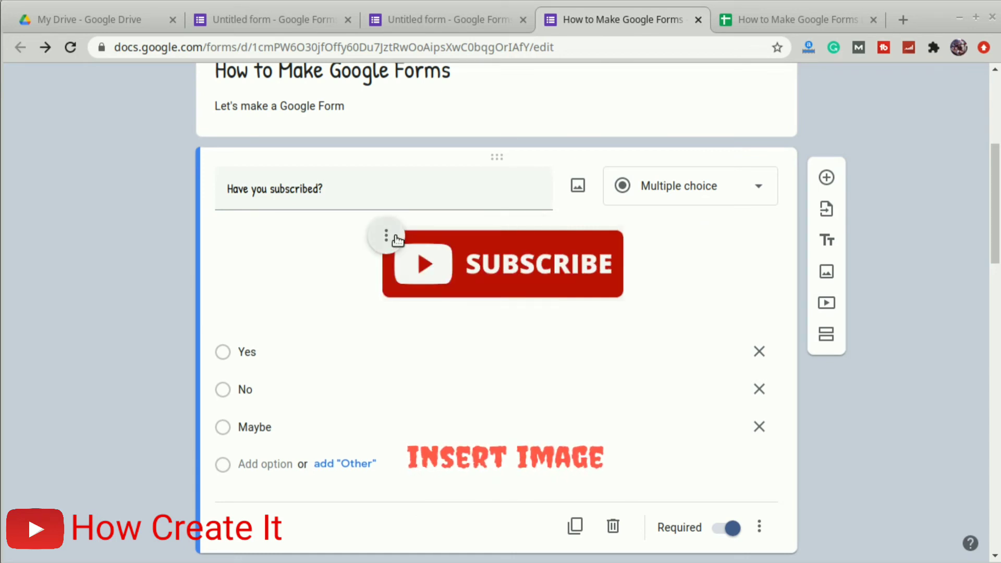
left_click(398, 240)
left_click(348, 243)
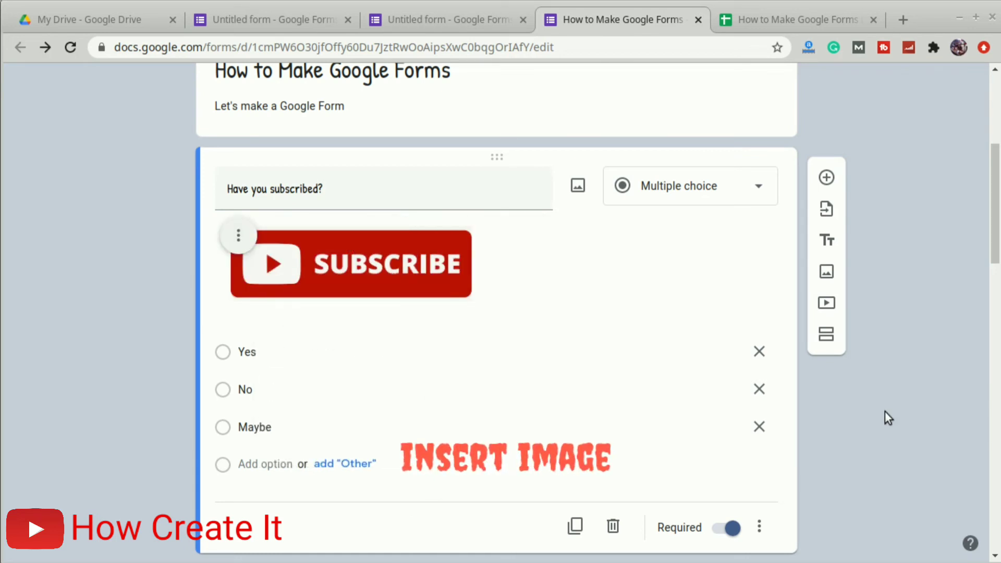
scroll(894, 409, "down", 5)
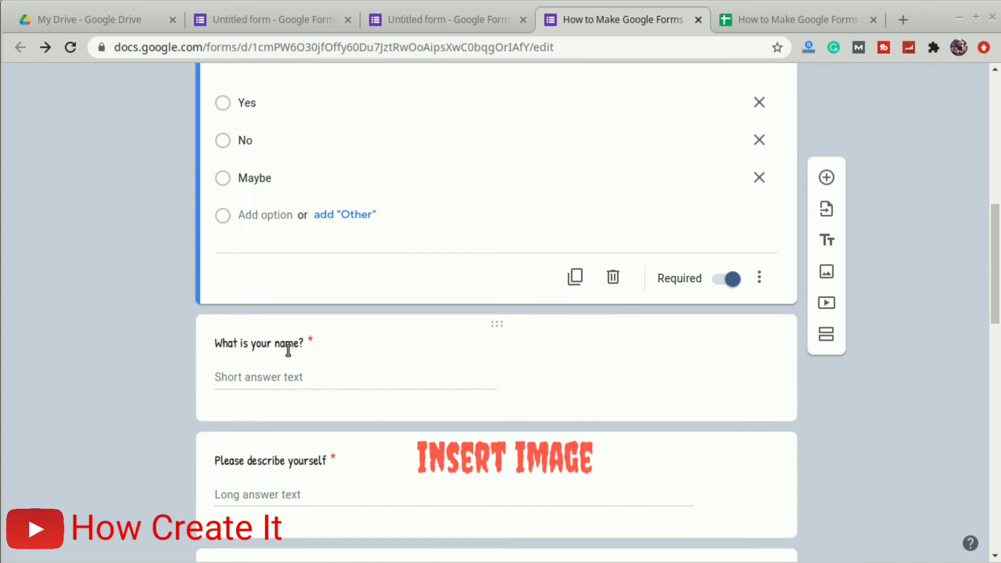
left_click(286, 346)
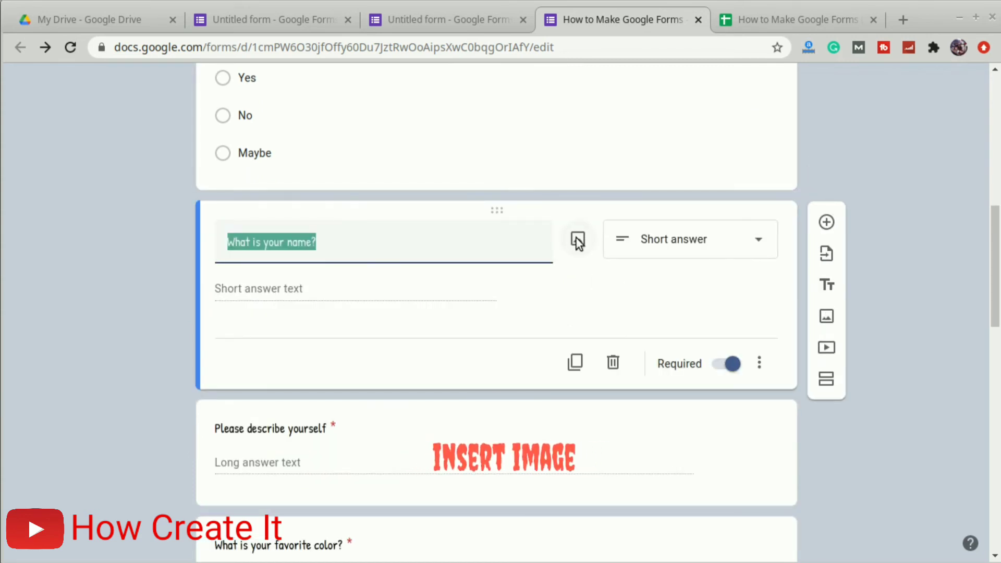
left_click(314, 428)
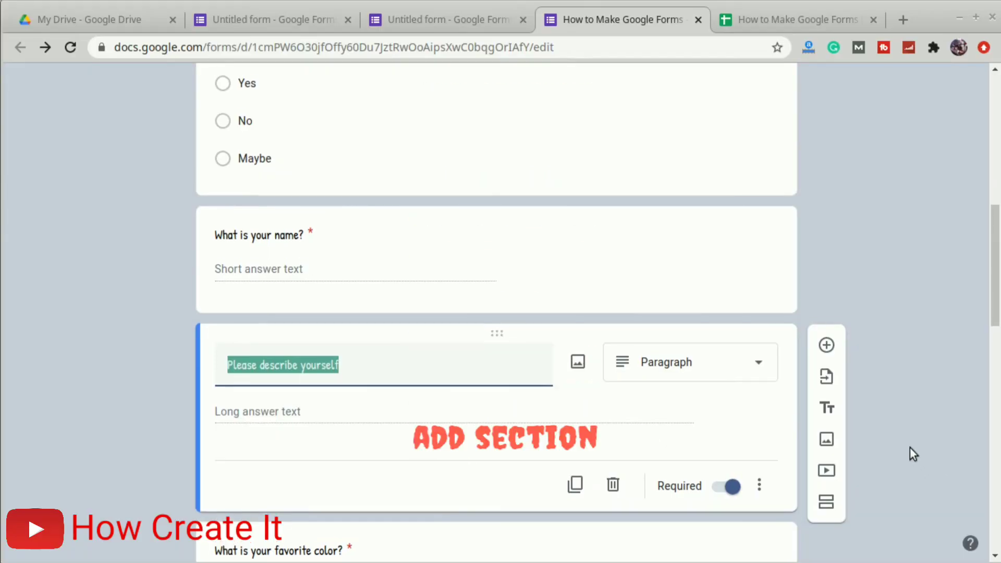
Add a new section directly after the "How many children do you have?" question
scroll(910, 448, "up", 7)
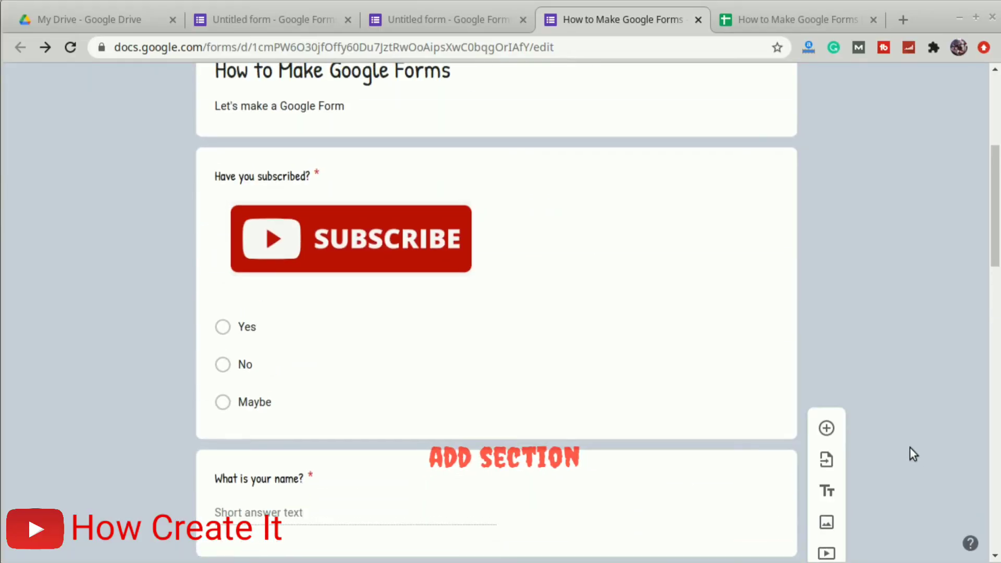
scroll(892, 433, "up", 3)
scroll(892, 433, "down", 10)
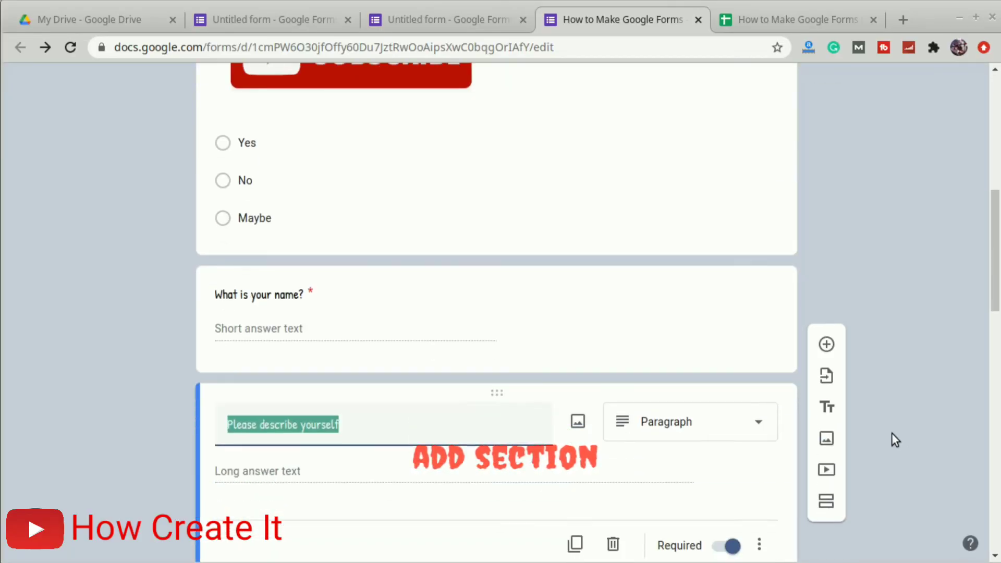
scroll(890, 433, "down", 12)
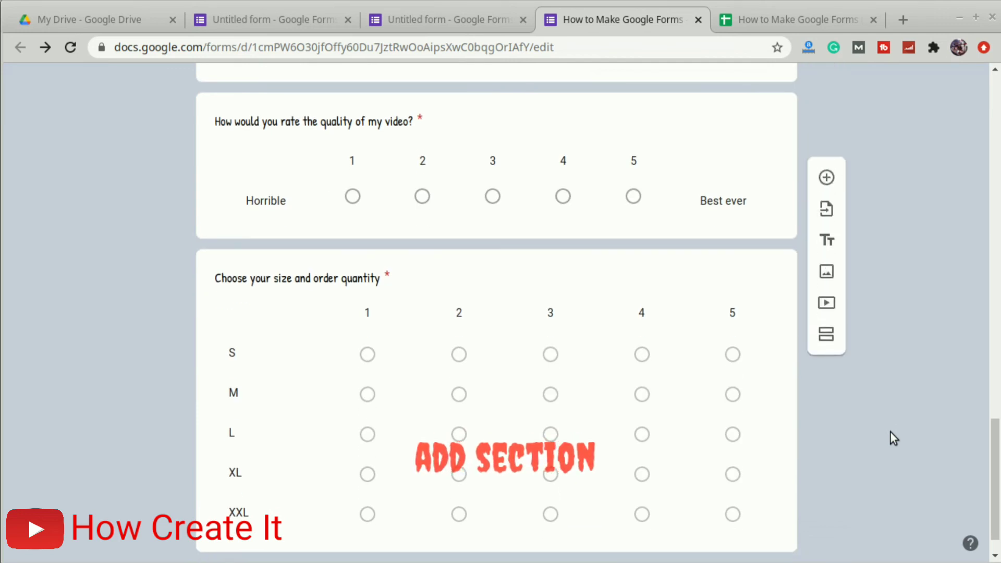
scroll(890, 431, "up", 4)
scroll(891, 431, "up", 5)
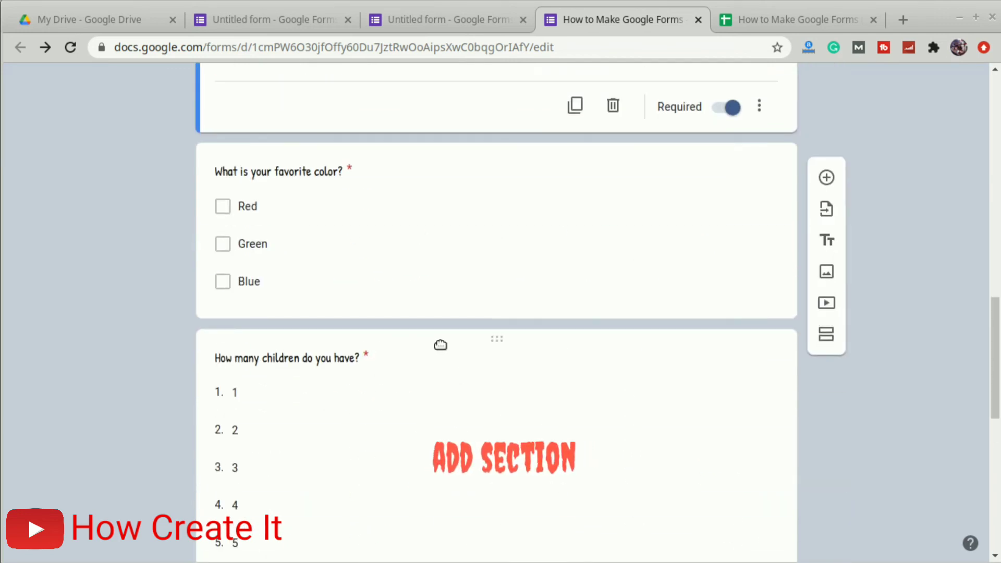
left_click(363, 365)
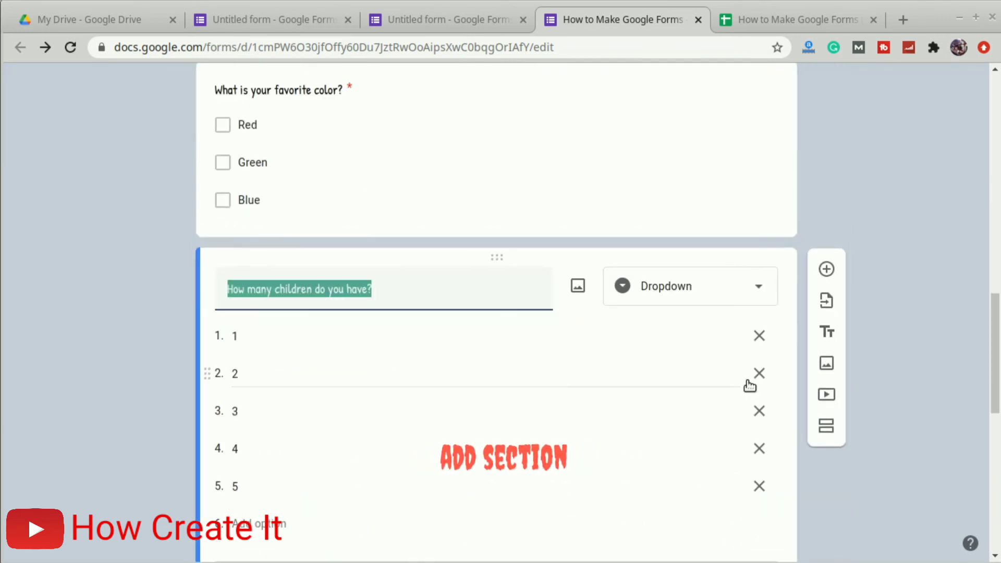
left_click(828, 426)
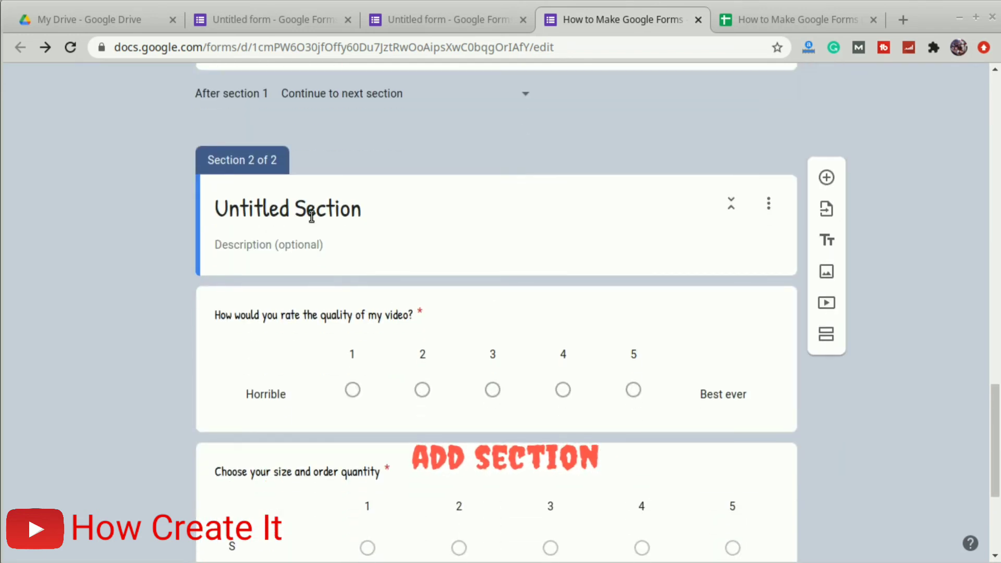
Change the new section's title to "Section 2"
scroll(411, 497, "down", 5)
scroll(425, 454, "up", 5)
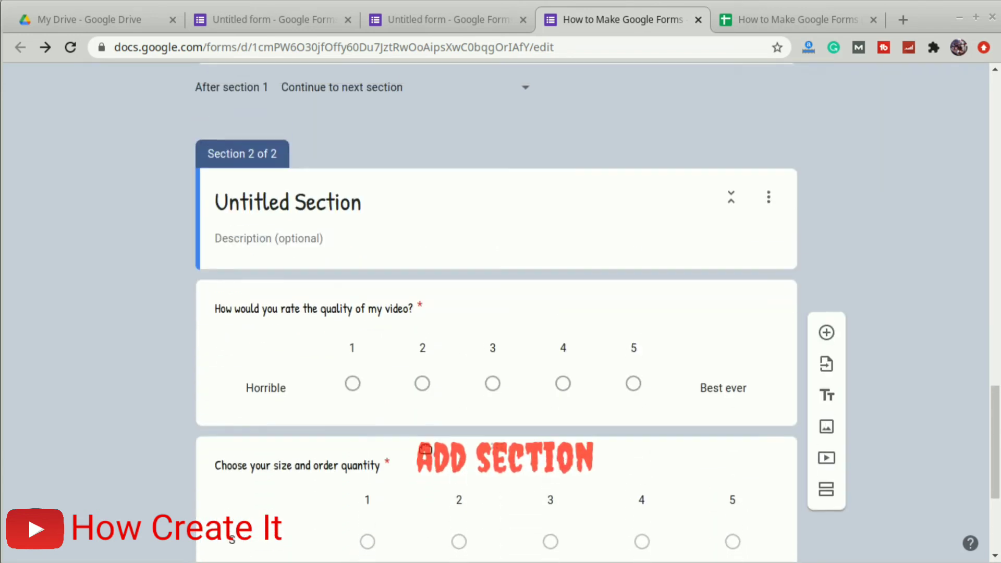
left_click(289, 201)
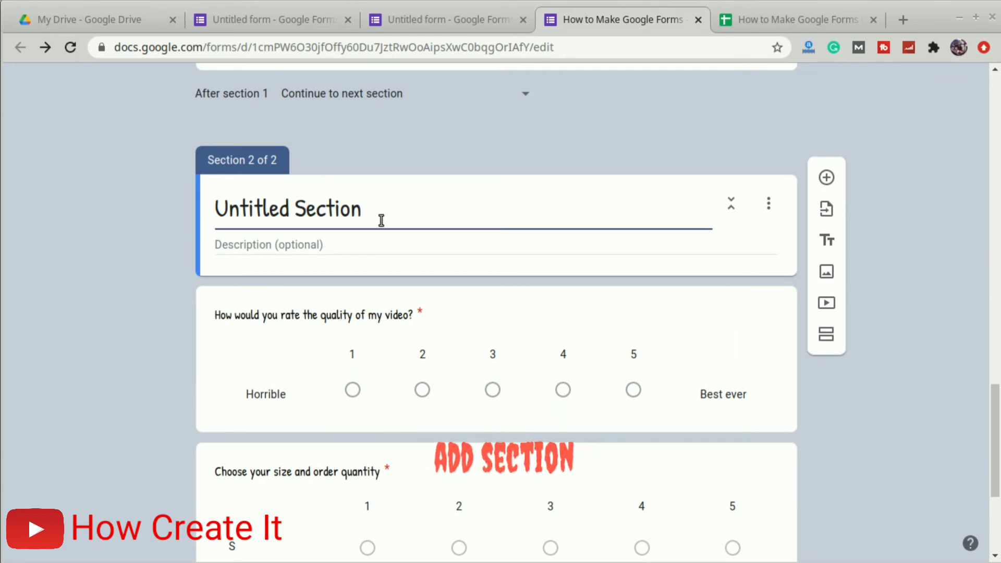
key("ctrl+shift+Left")
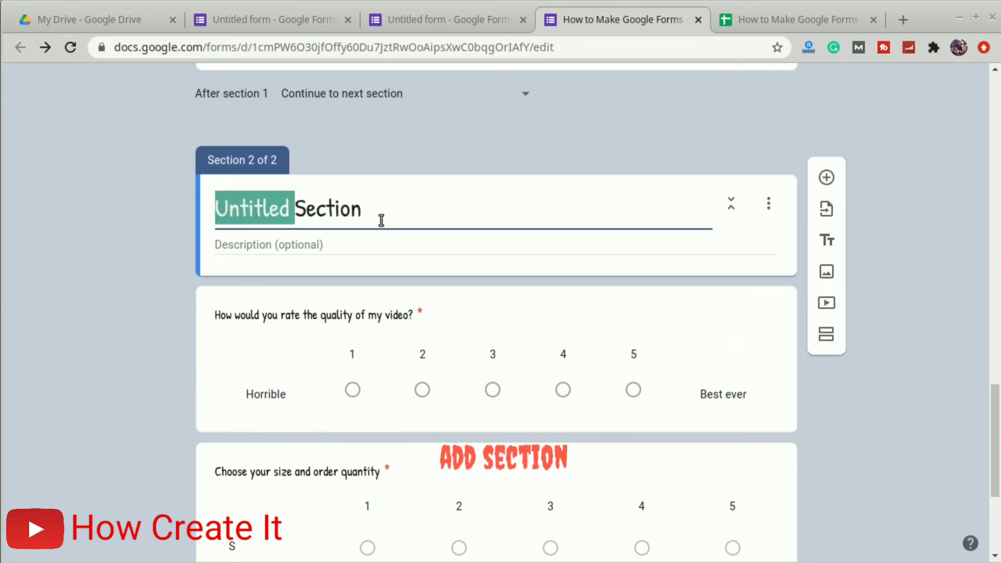
key("BackSpace")
type("2")
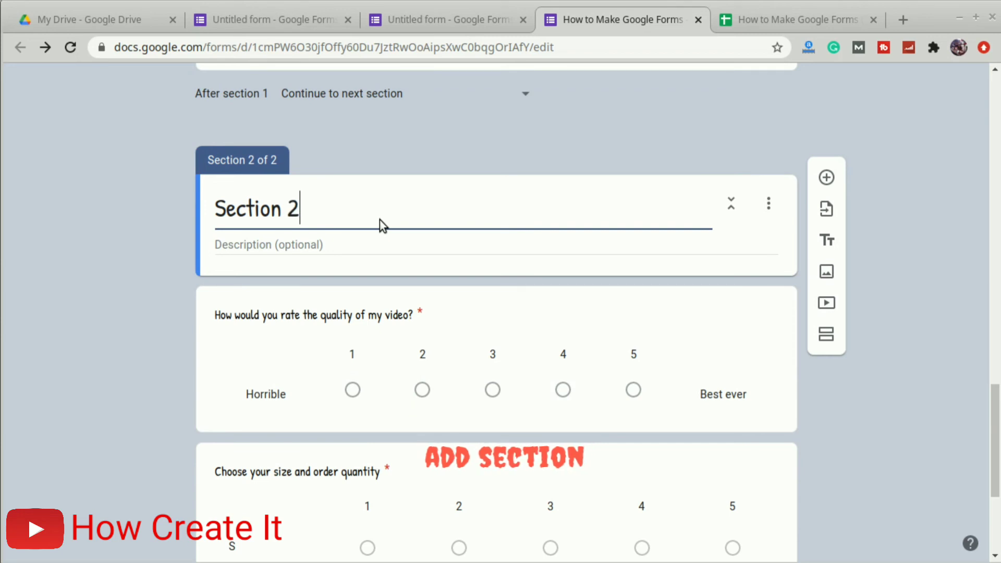
Open the form's preview and check the first section's questions down to its end
scroll(909, 359, "up", 15)
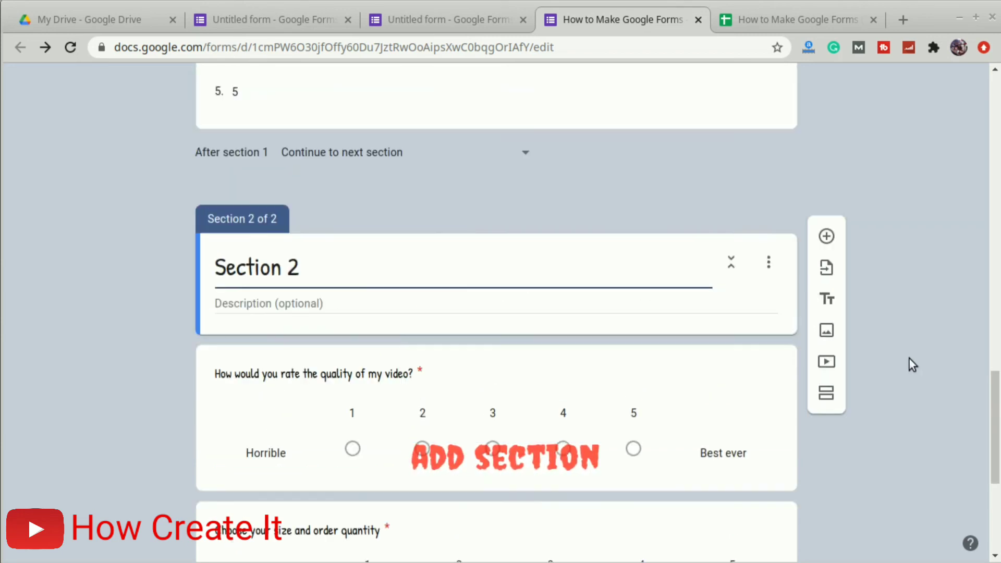
scroll(910, 359, "up", 7)
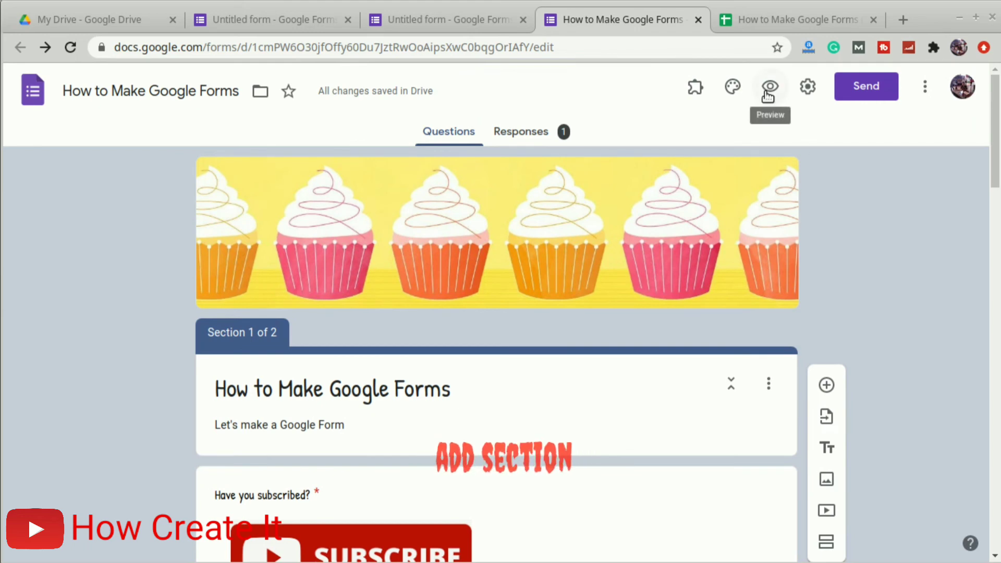
left_click(768, 92)
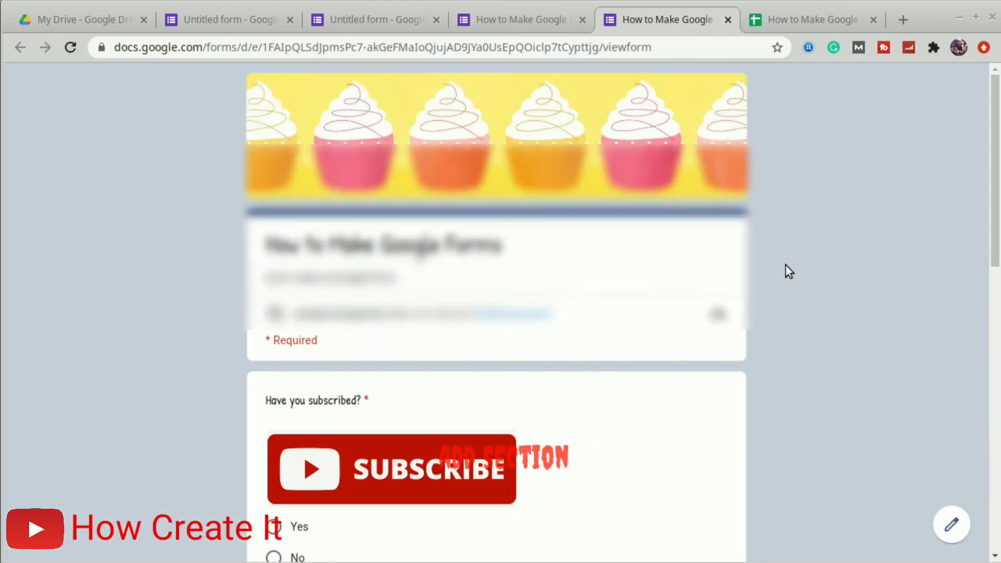
scroll(785, 265, "down", 6)
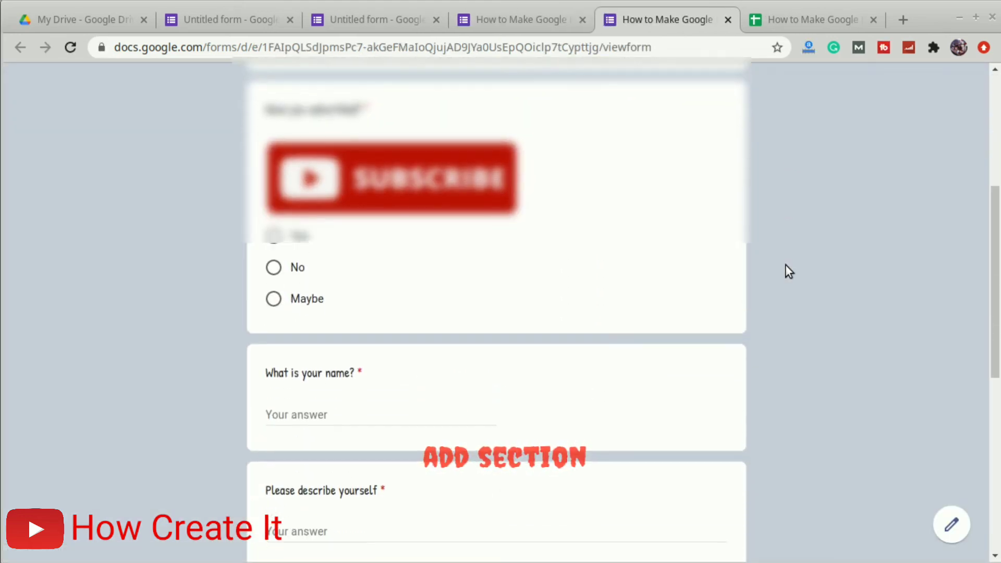
scroll(786, 264, "down", 8)
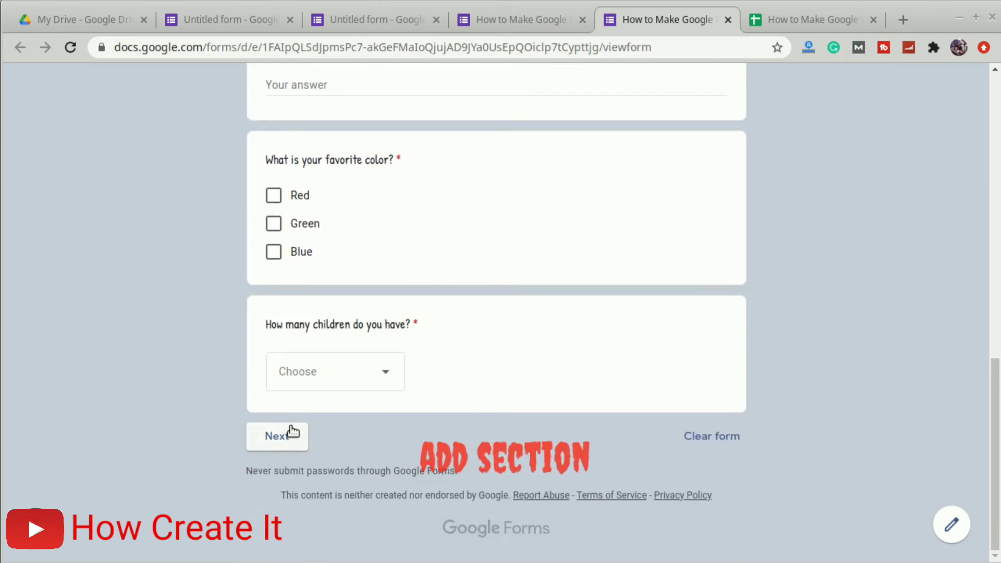
Answer Yes to "Have you subscribed?" and fill in the respondent's name under "What is your name?"
scroll(526, 352, "up", 10)
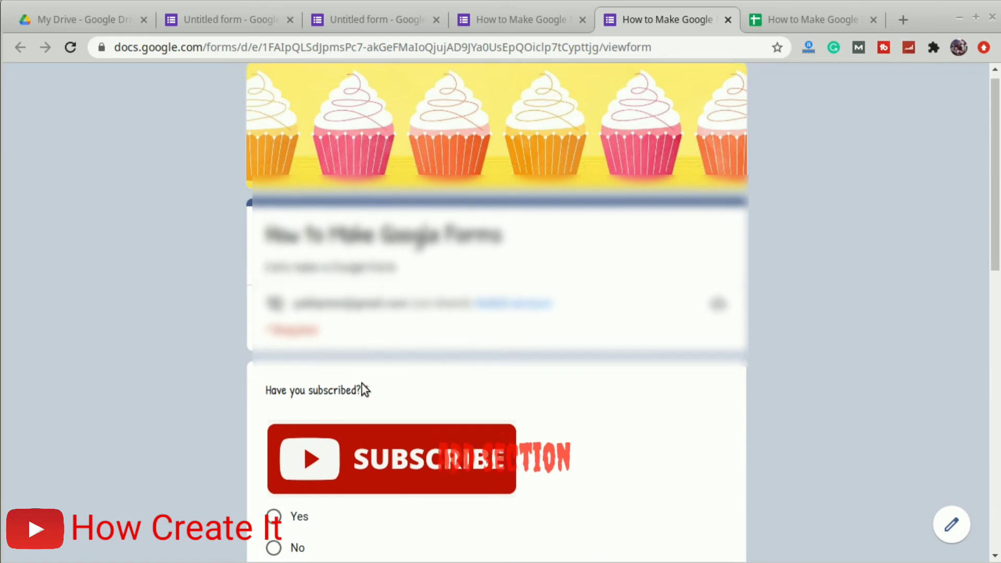
scroll(362, 384, "down", 5)
left_click(273, 278)
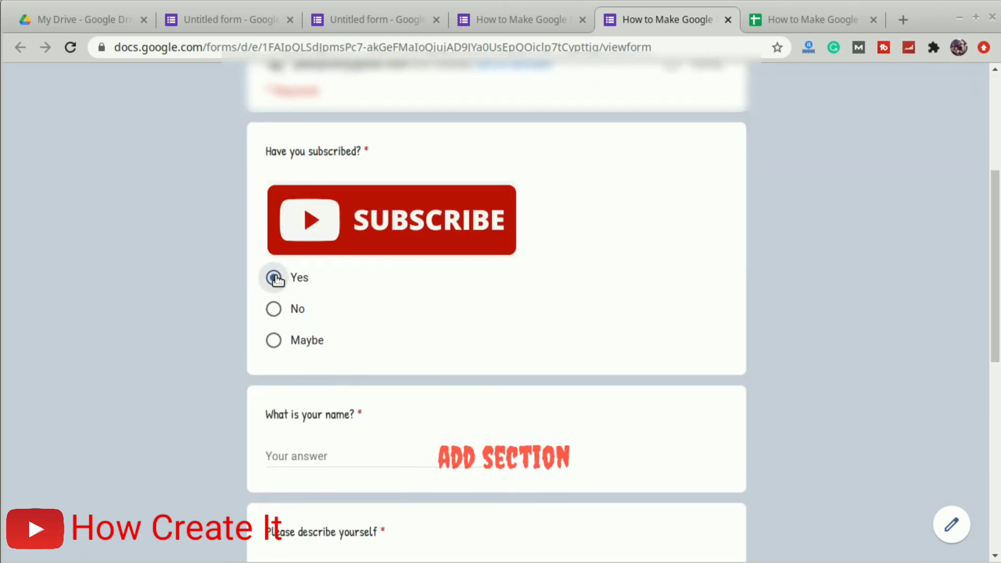
left_click(333, 451)
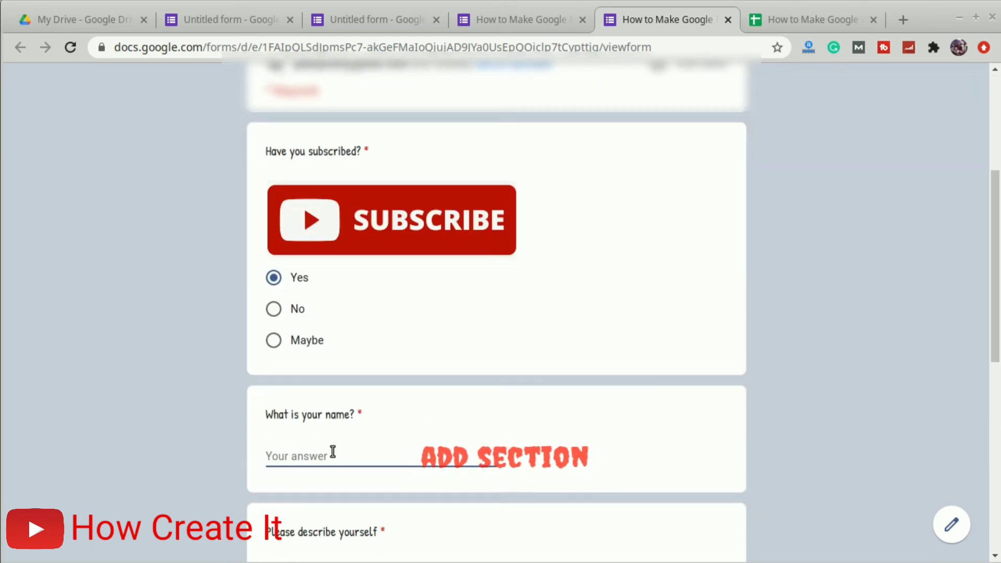
type("C")
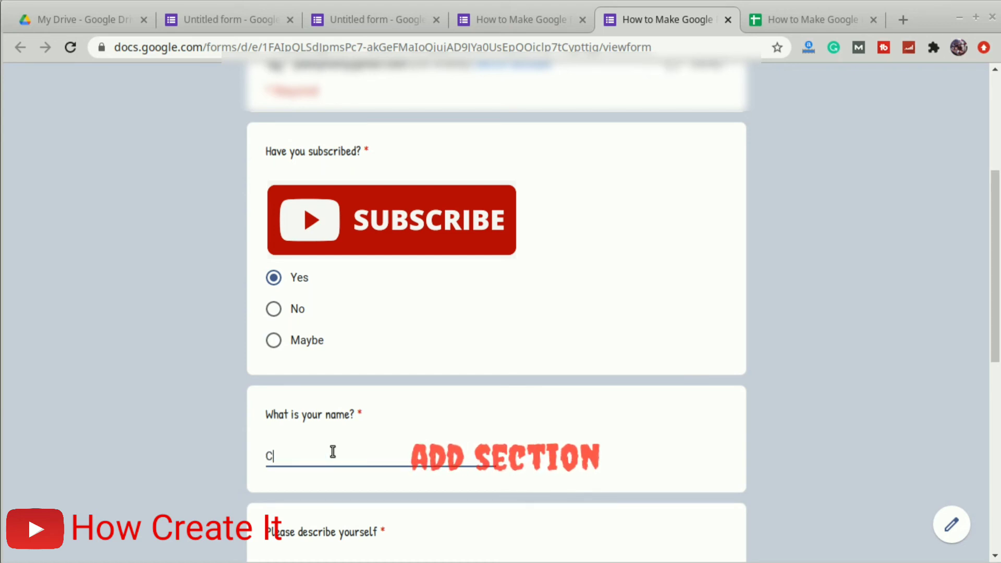
type("ow")
Answer the "Please describe yourself" question with "Designer"
scroll(586, 424, "down", 4)
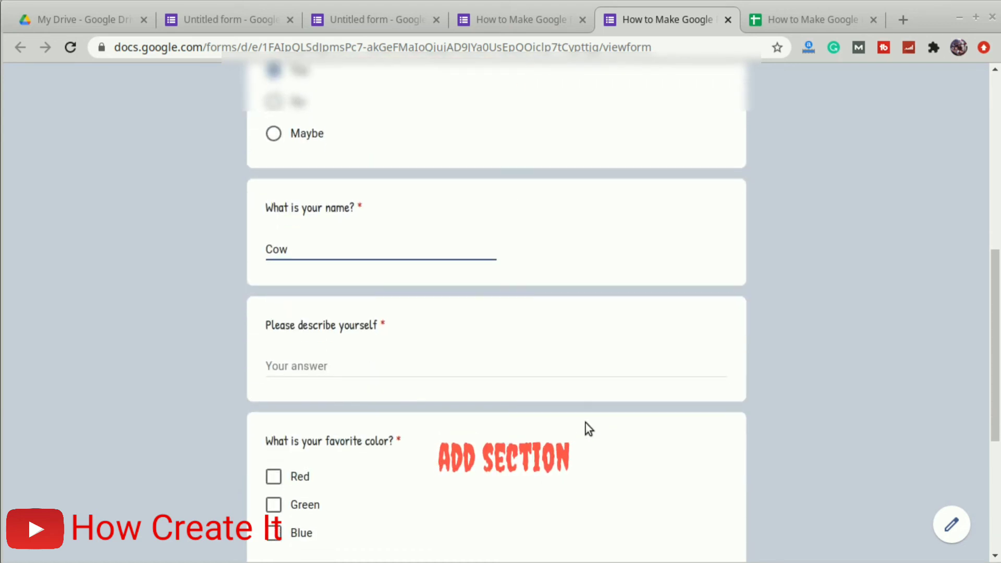
left_click(309, 371)
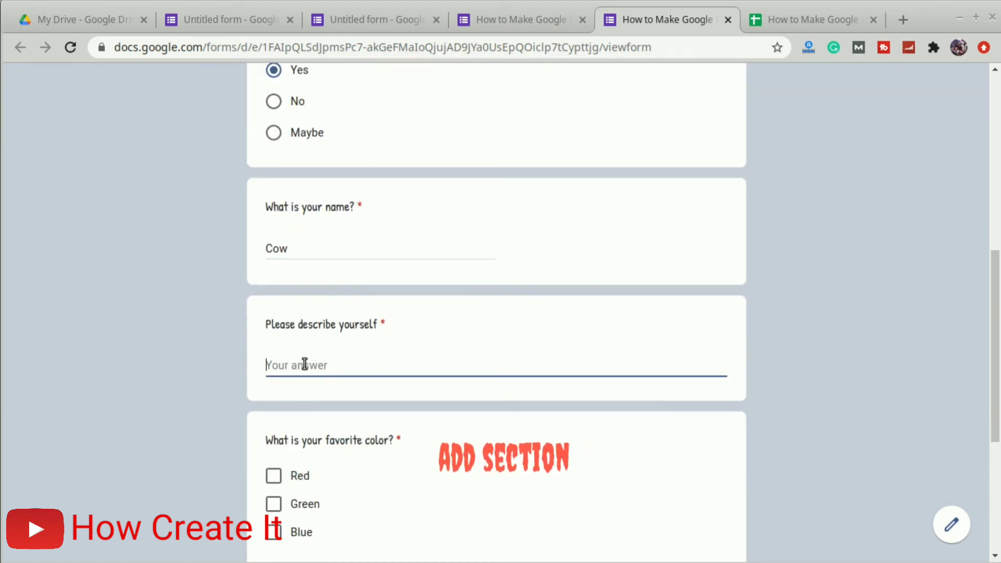
type("D")
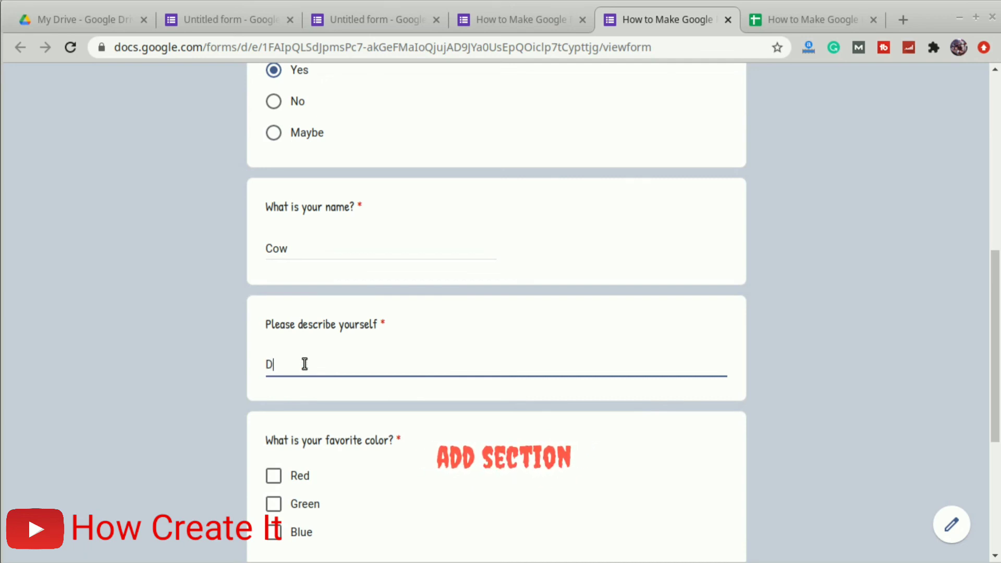
type("esi")
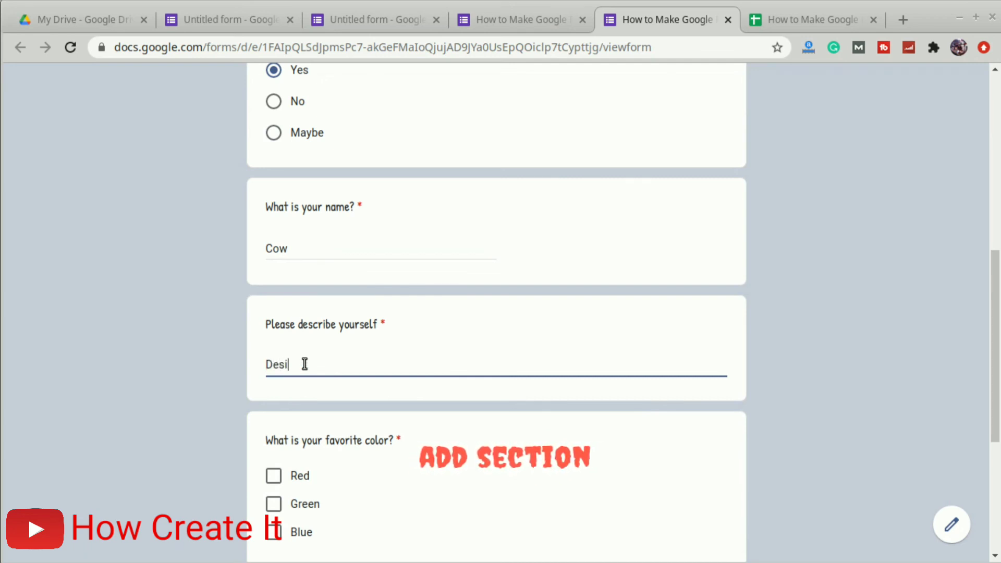
type("gner")
Choose Green as the favorite color and 2 as the number of children, and continue to the second section
scroll(327, 365, "down", 3)
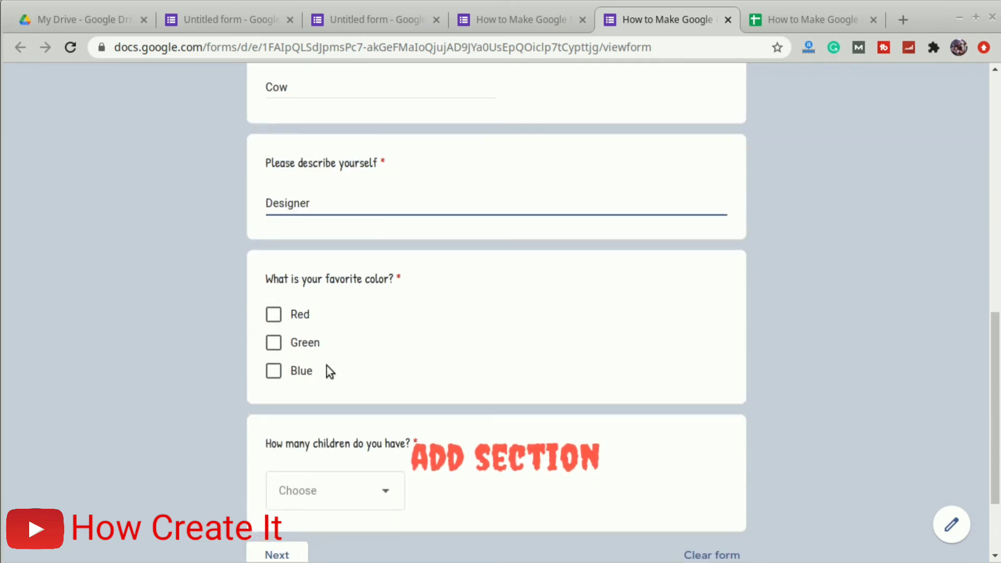
left_click(273, 342)
scroll(514, 369, "down", 2)
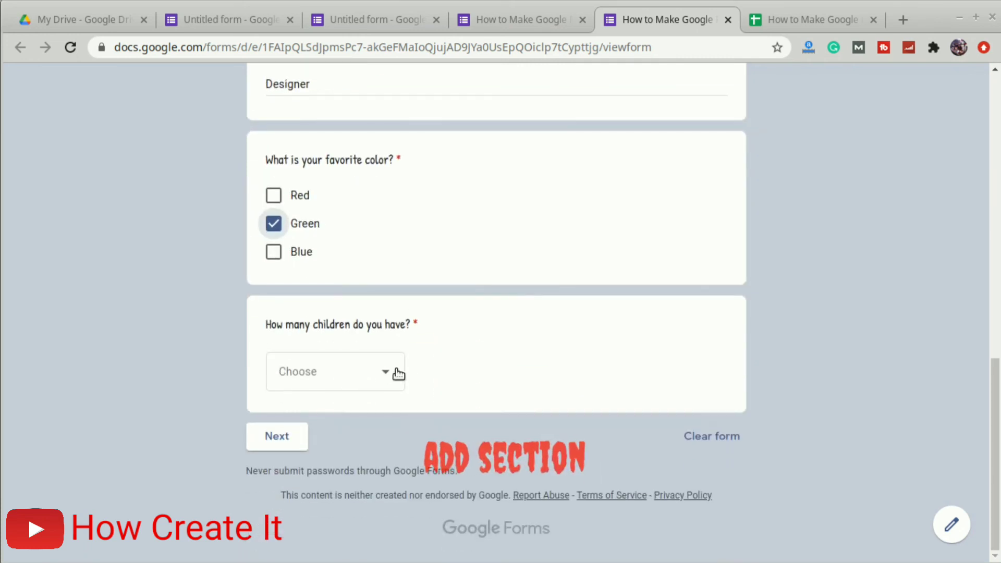
left_click(399, 373)
left_click(308, 408)
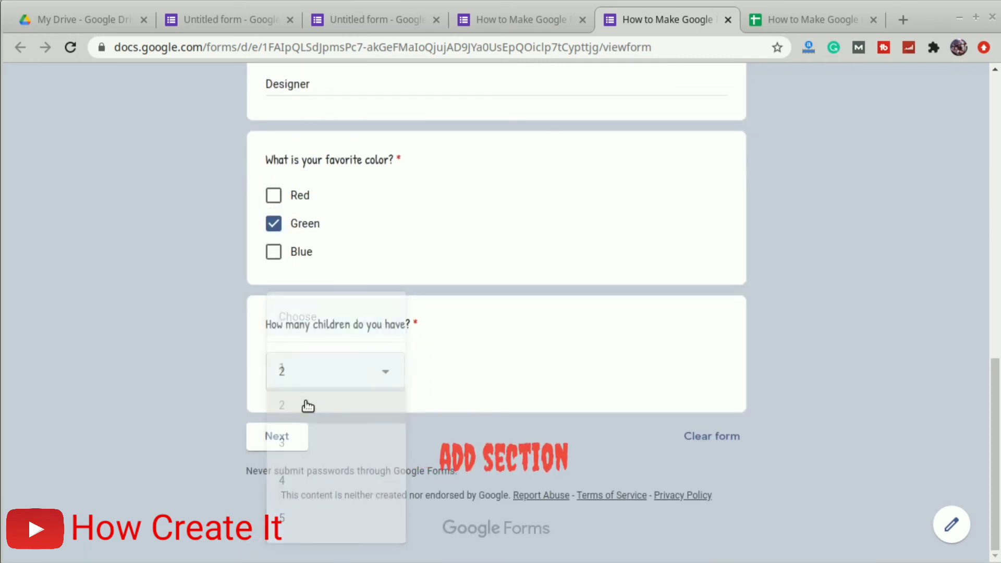
left_click(279, 438)
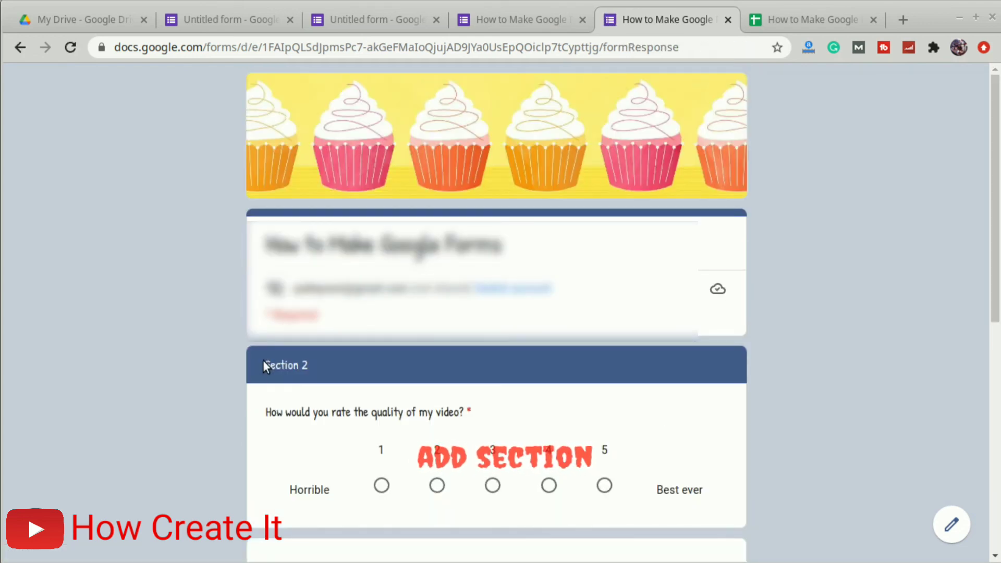
Rate the video quality 2 and set the order quantities to S 1, M 2, L 3, XL 2 and XXL 3
scroll(645, 376, "down", 4)
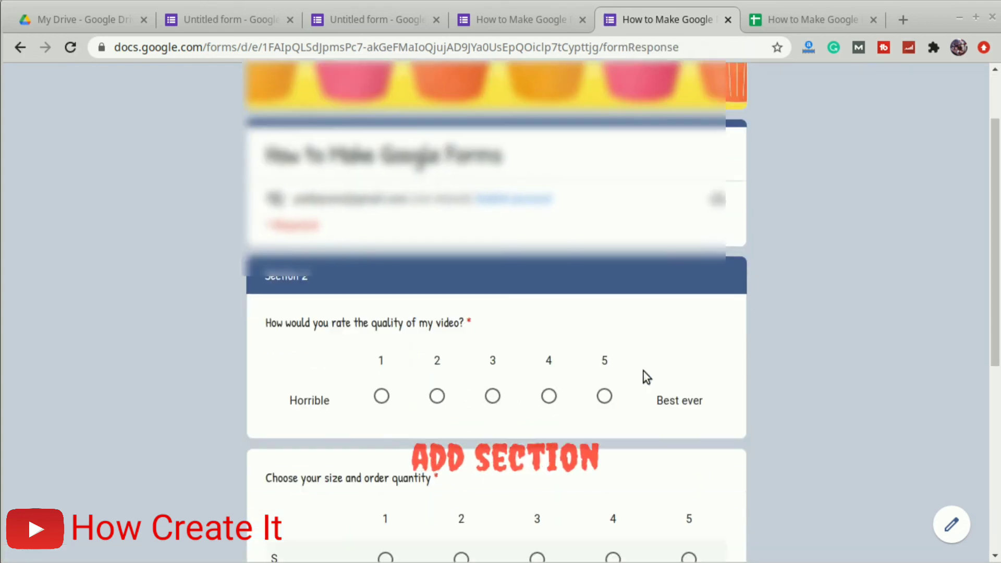
left_click(437, 279)
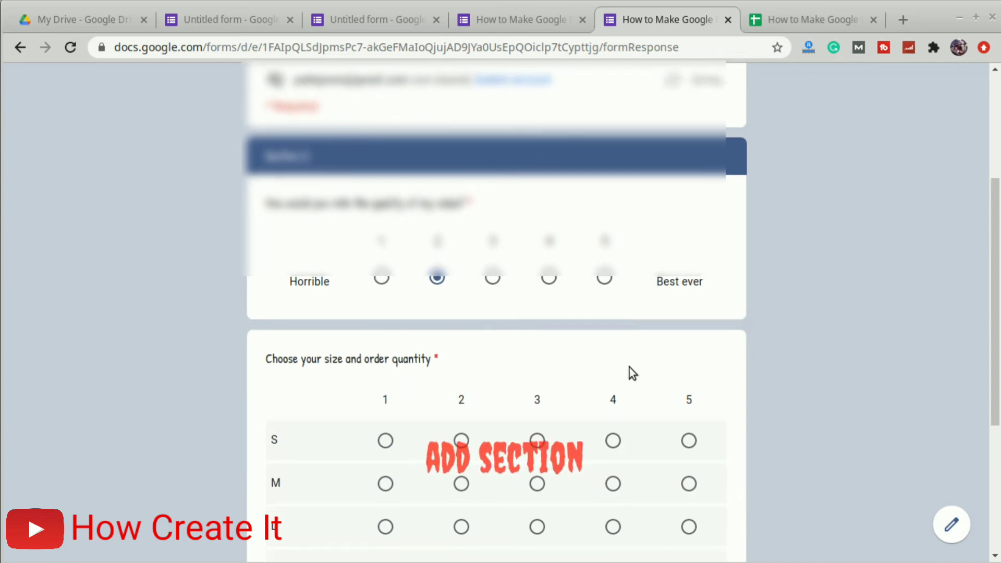
scroll(600, 368, "down", 4)
left_click(536, 322)
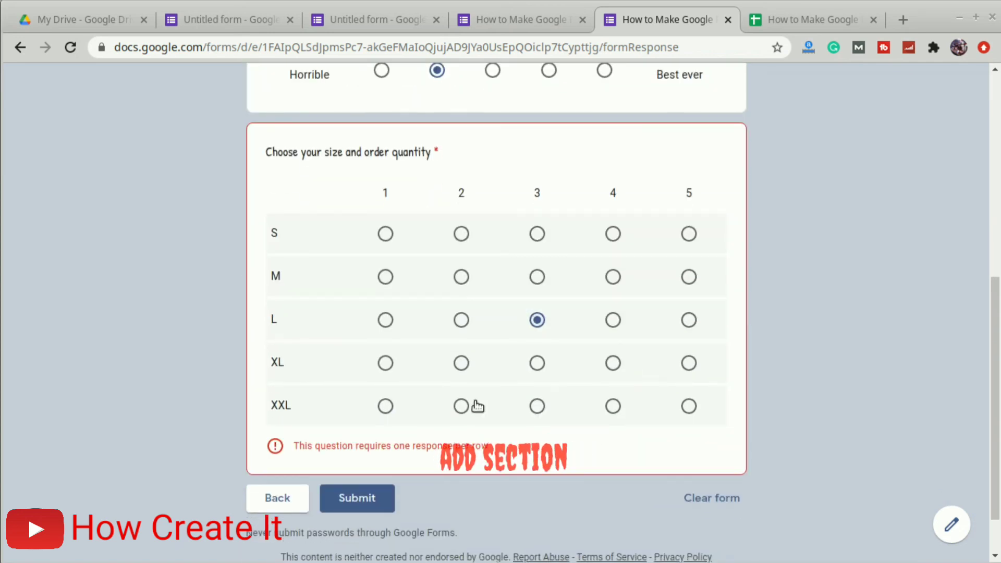
left_click(461, 277)
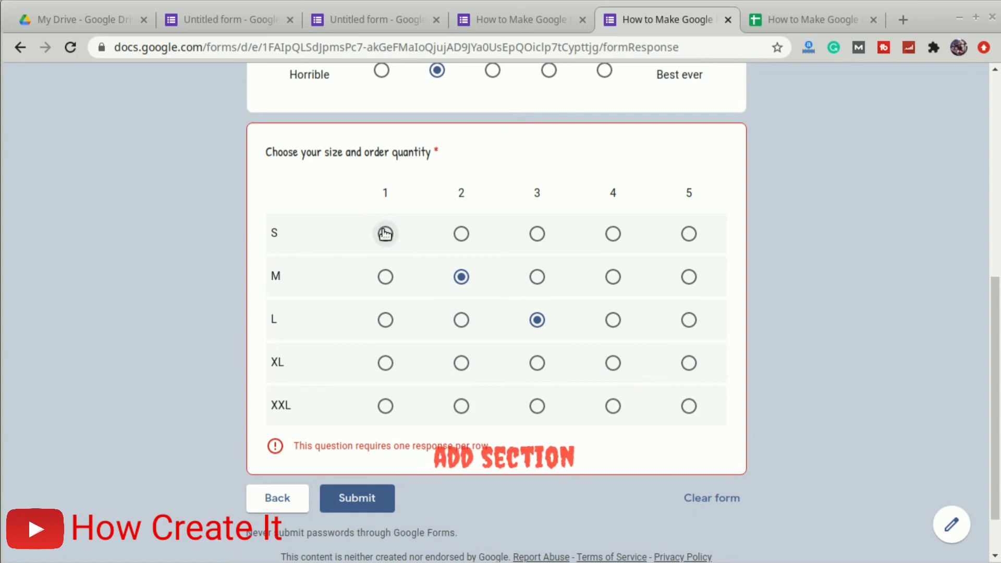
left_click(461, 363)
left_click(536, 407)
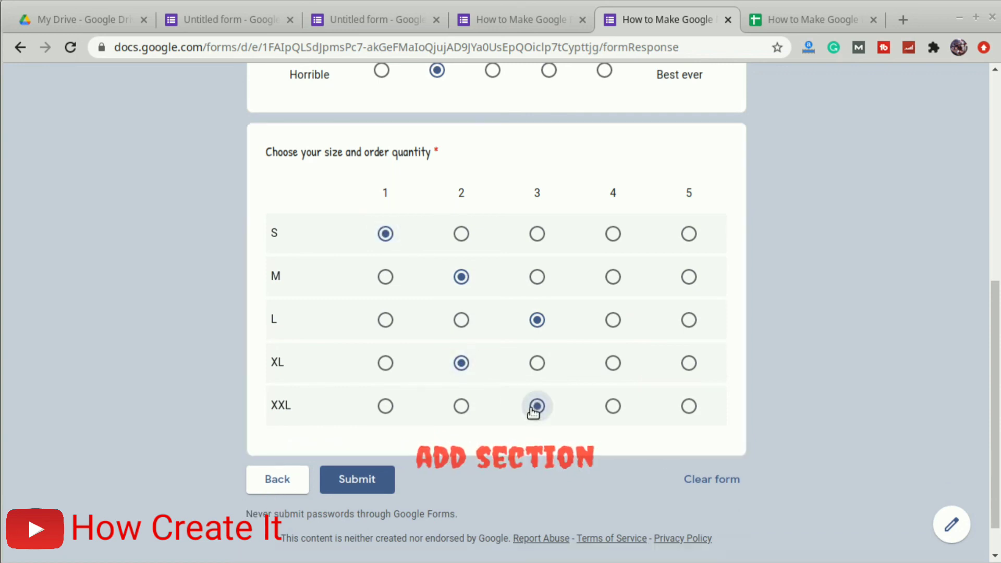
Submit the completed form response
left_click(357, 479)
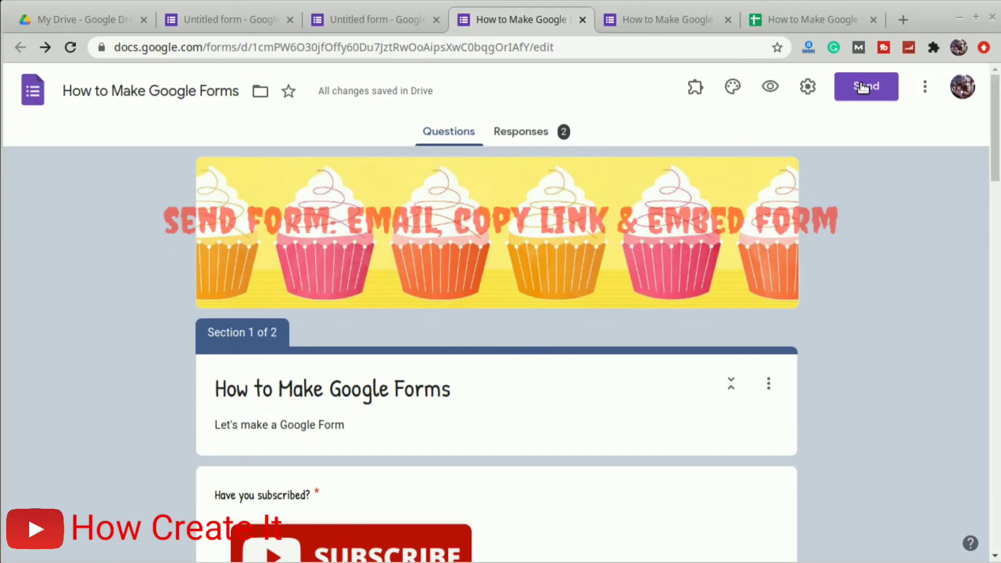
Open the form's sending options and fill in the recipient's e-mail address for sending it by e-mail
left_click(861, 83)
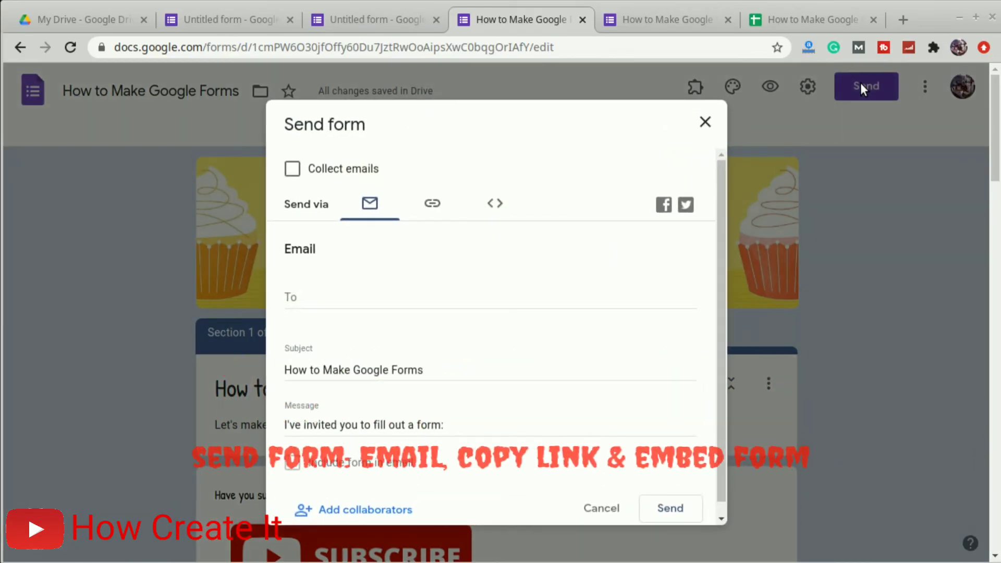
left_click(305, 296)
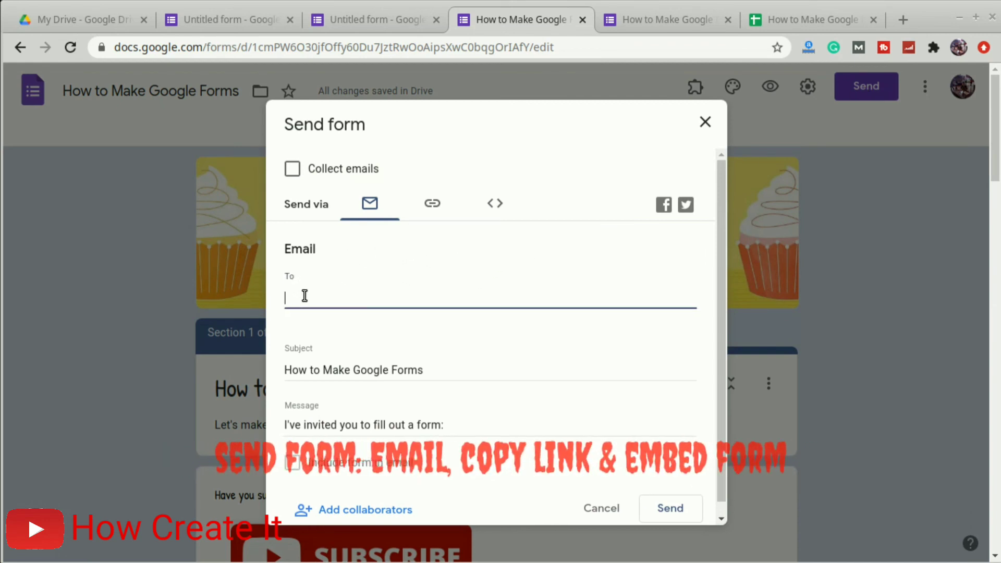
type("some")
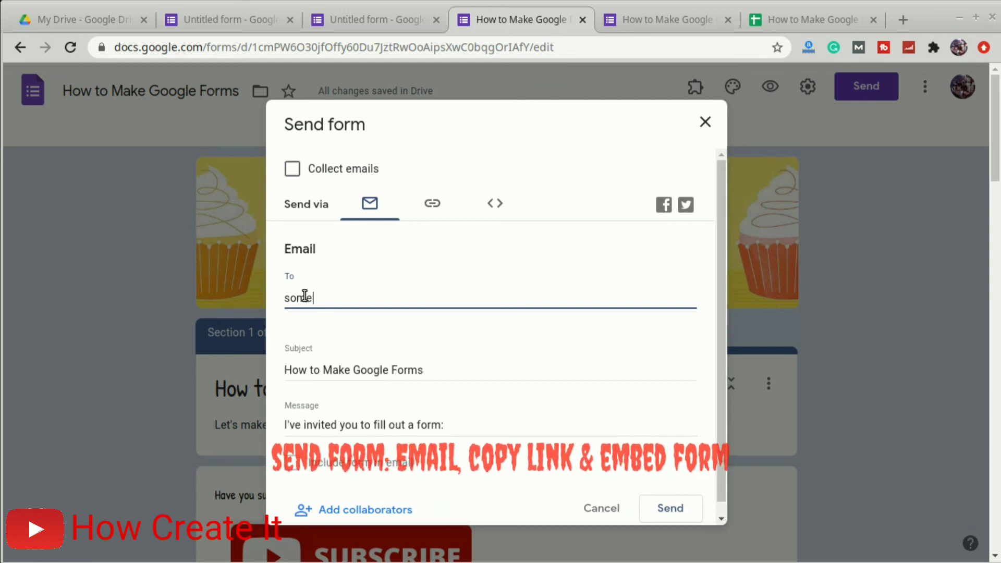
type("o")
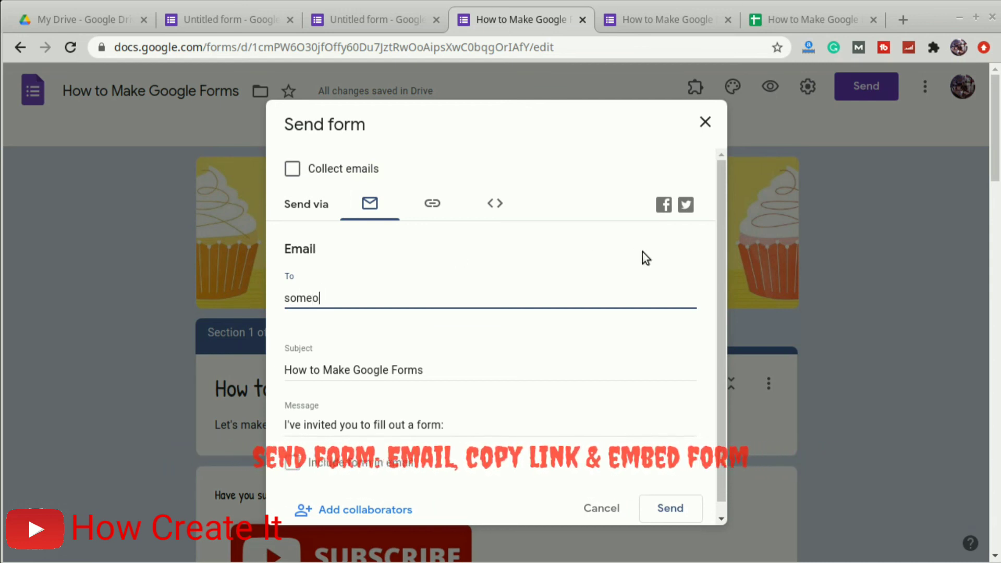
type("ne@")
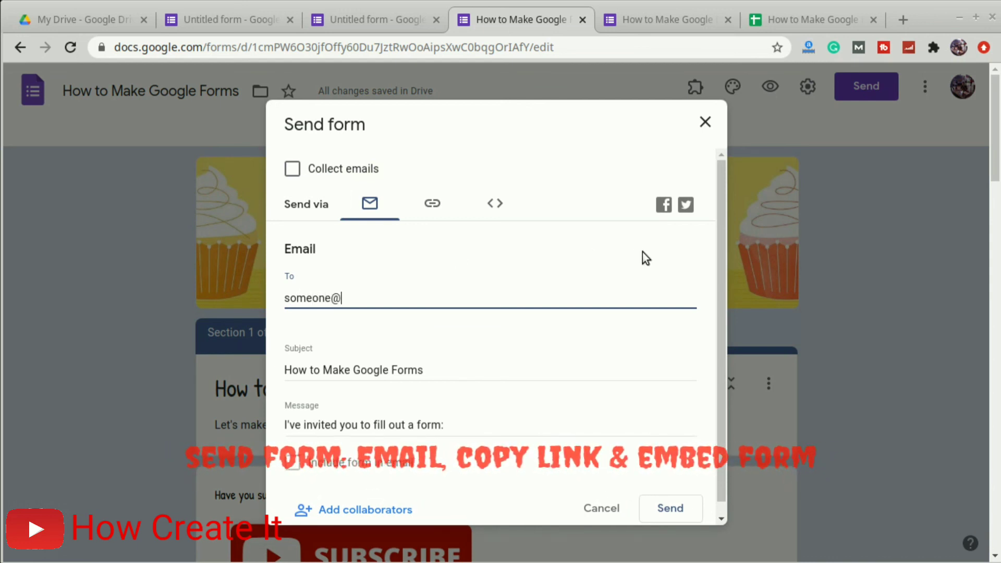
type("website.com")
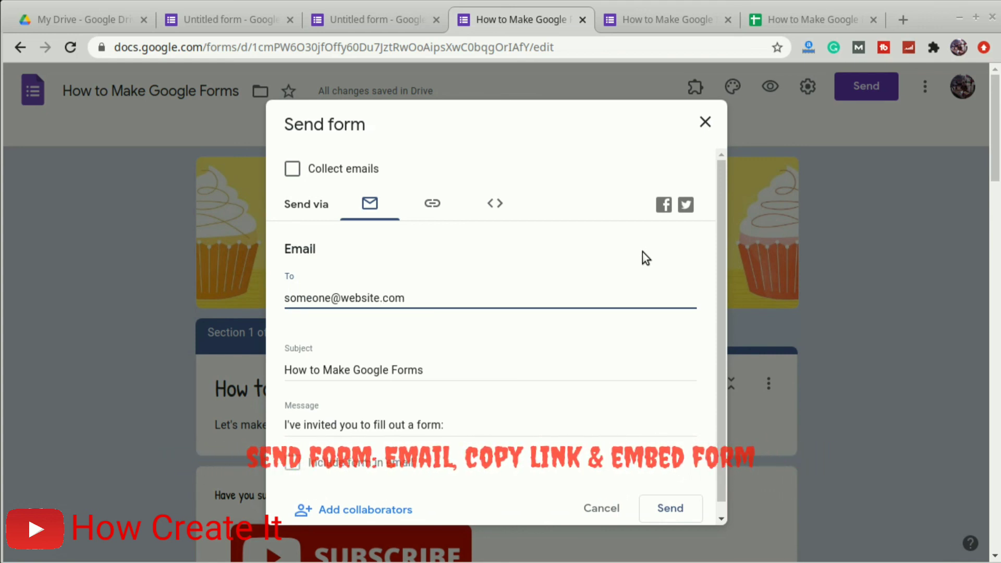
scroll(491, 352, "down", 1)
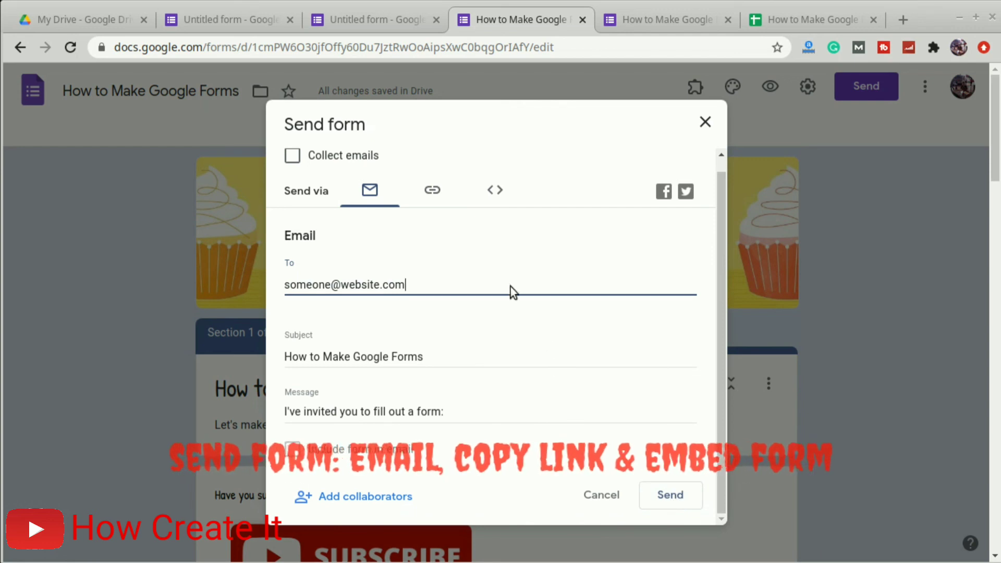
Switch the sending method to a link, shorten the form's URL and copy it
left_click(433, 191)
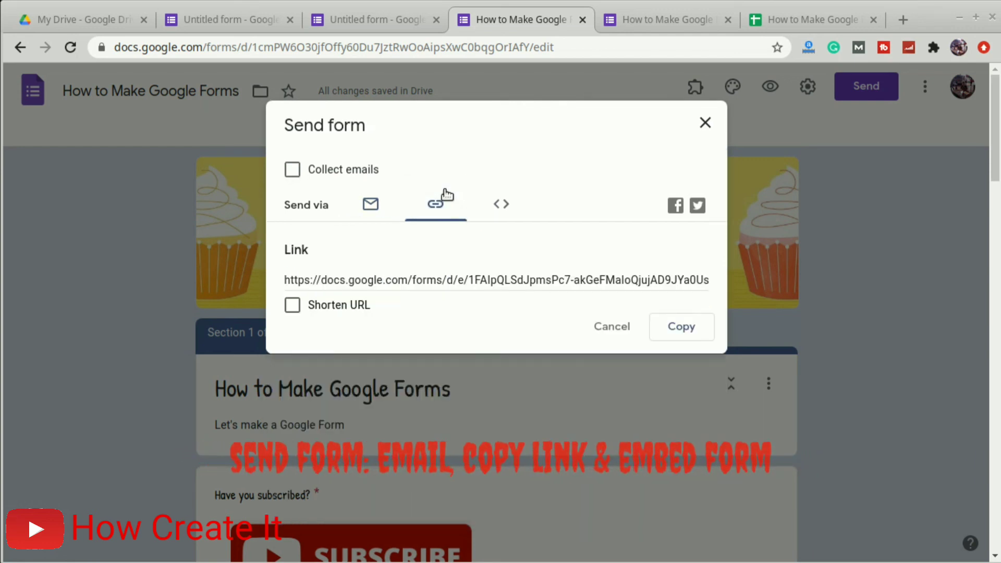
left_click(293, 305)
left_click(676, 327)
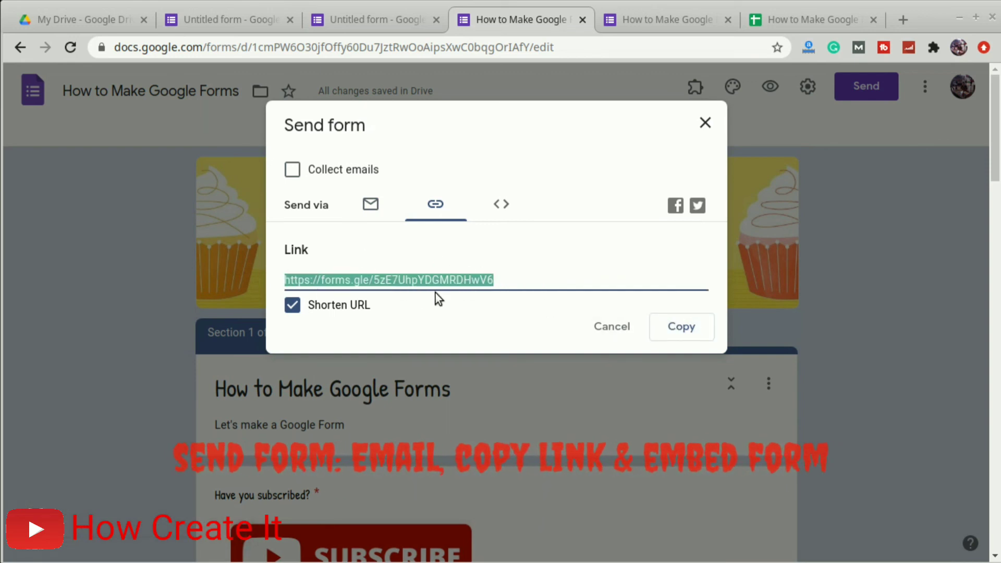
Open the copied short link in a new browser tab and look through the live form
left_click(904, 19)
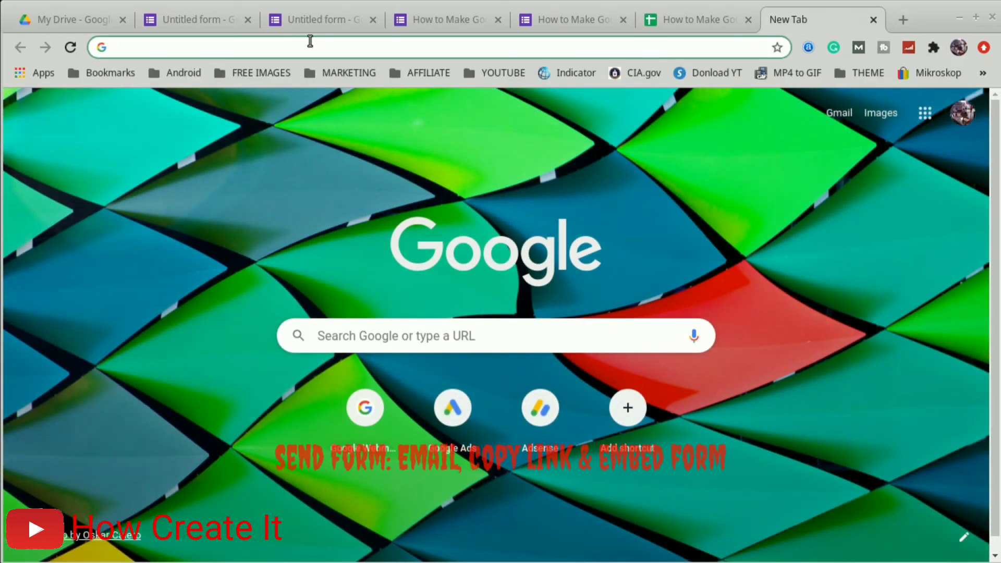
key("ctrl+v")
key("Return")
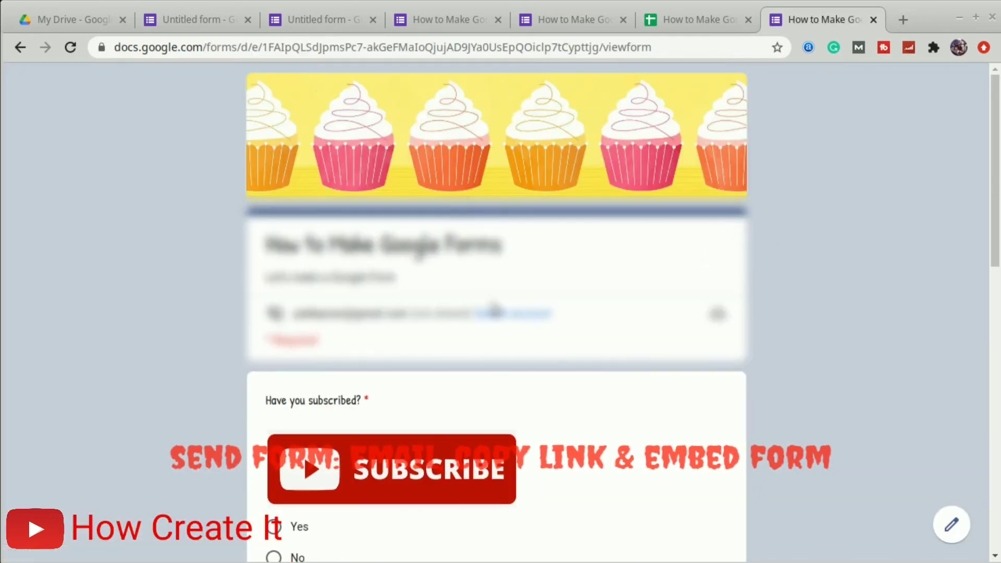
scroll(494, 312, "down", 10)
scroll(501, 319, "up", 10)
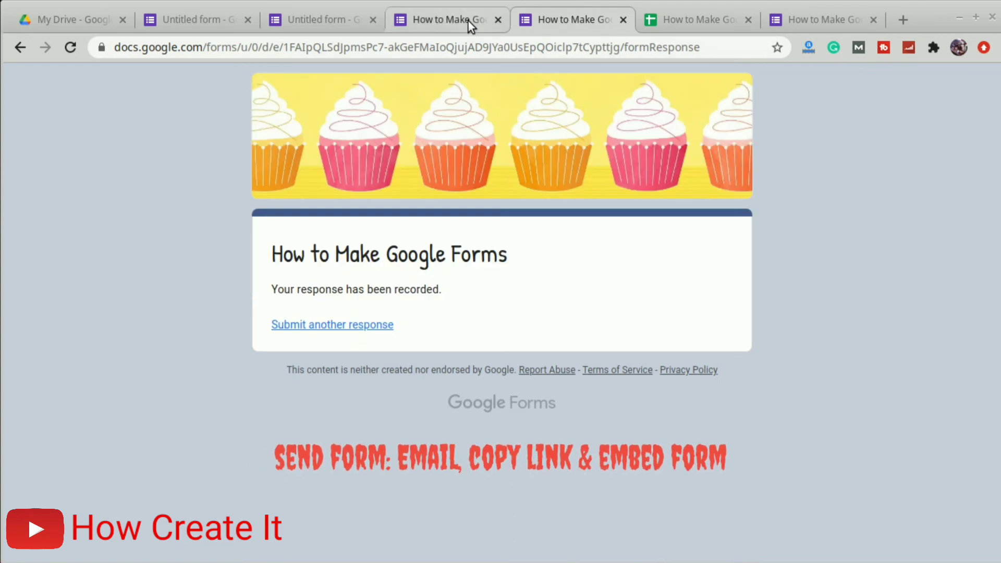
Return to the form editor's sending options and copy the form's embed HTML code
left_click(464, 18)
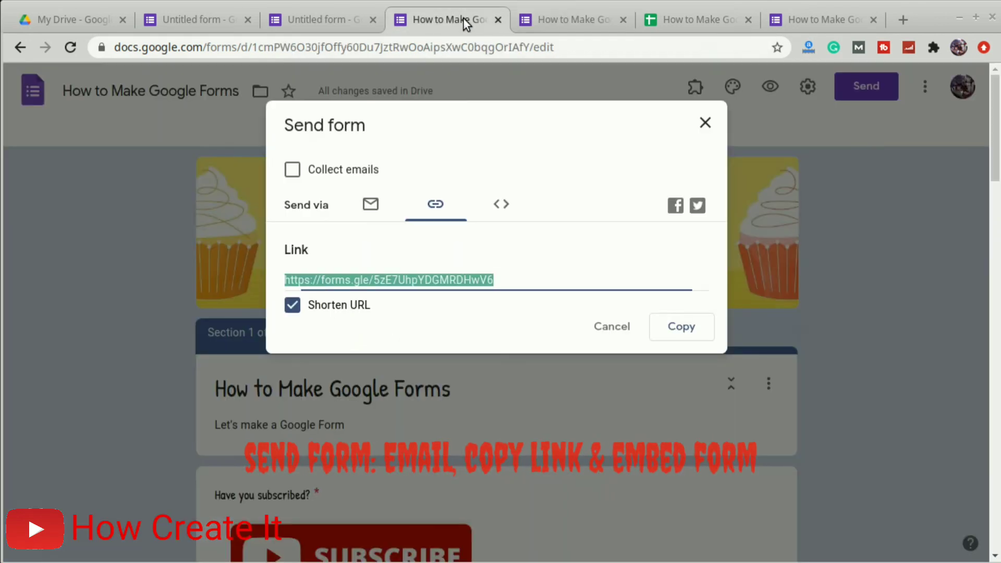
left_click(510, 211)
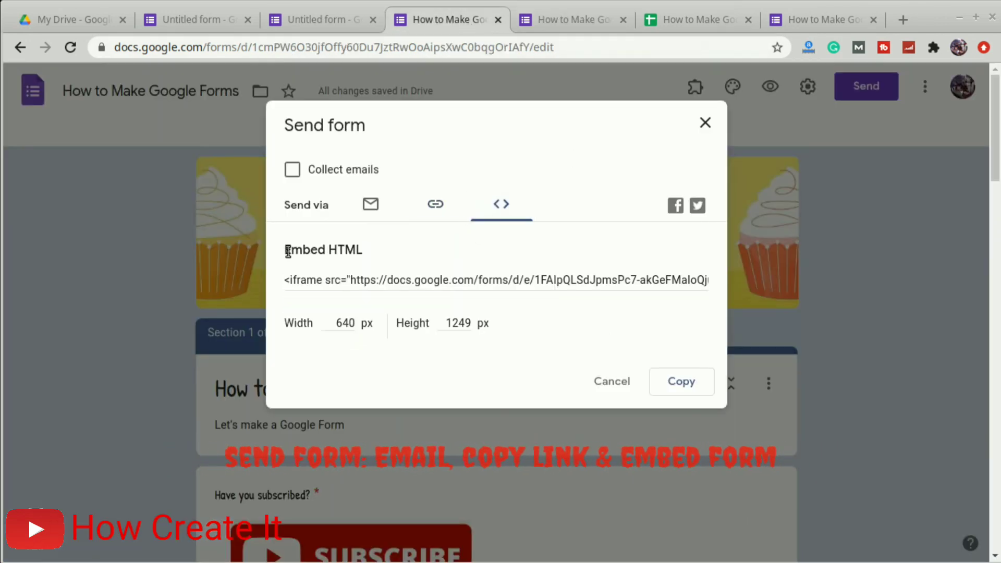
left_click(676, 385)
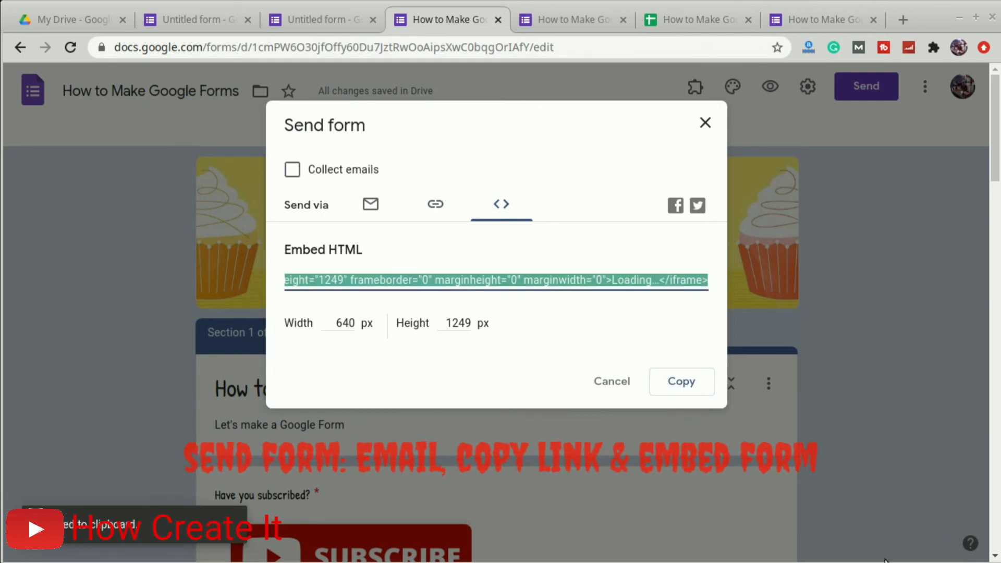